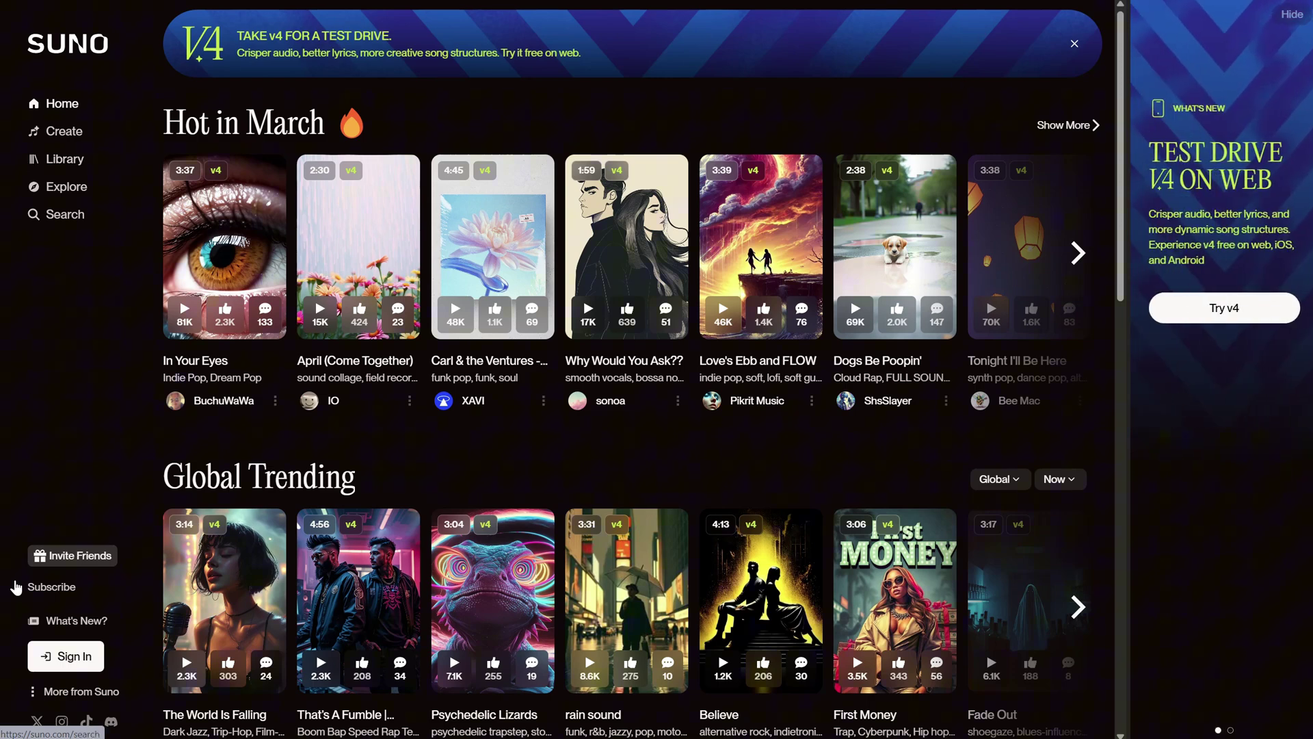
Sign in to Suno with a Google account
left_click(68, 660)
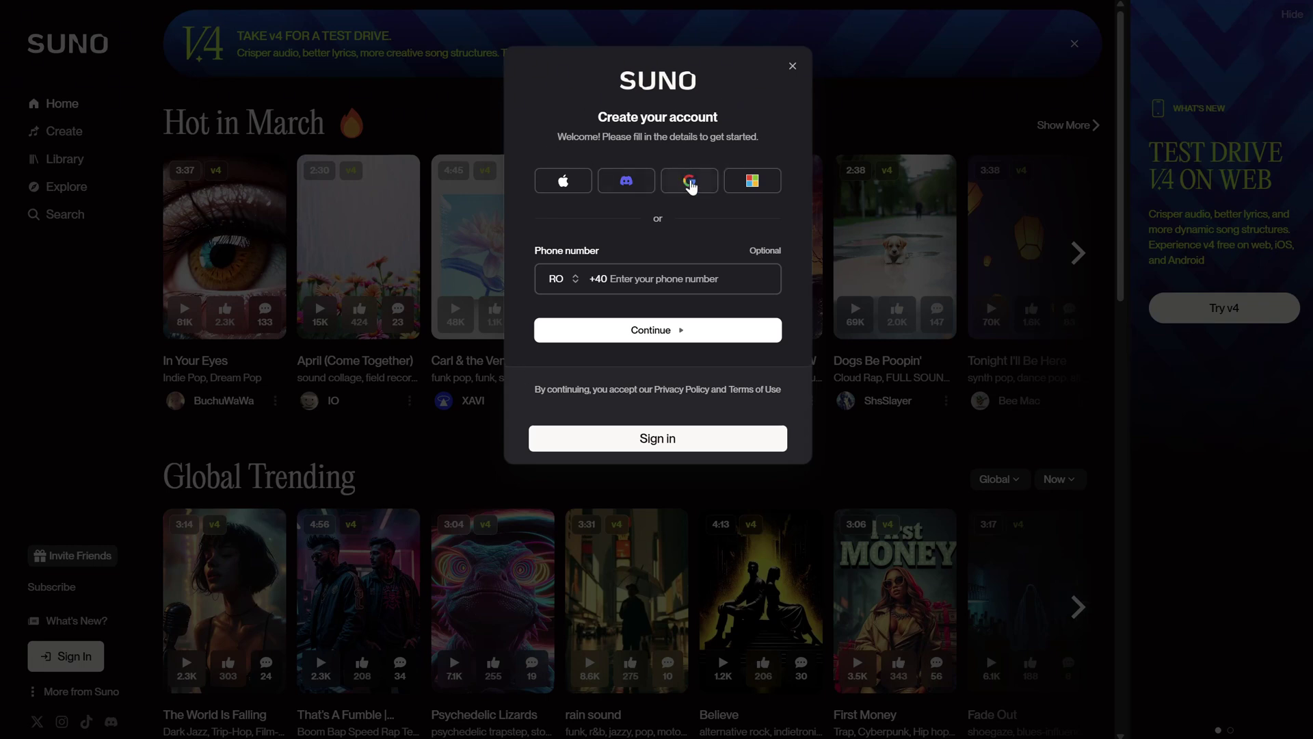
left_click(691, 183)
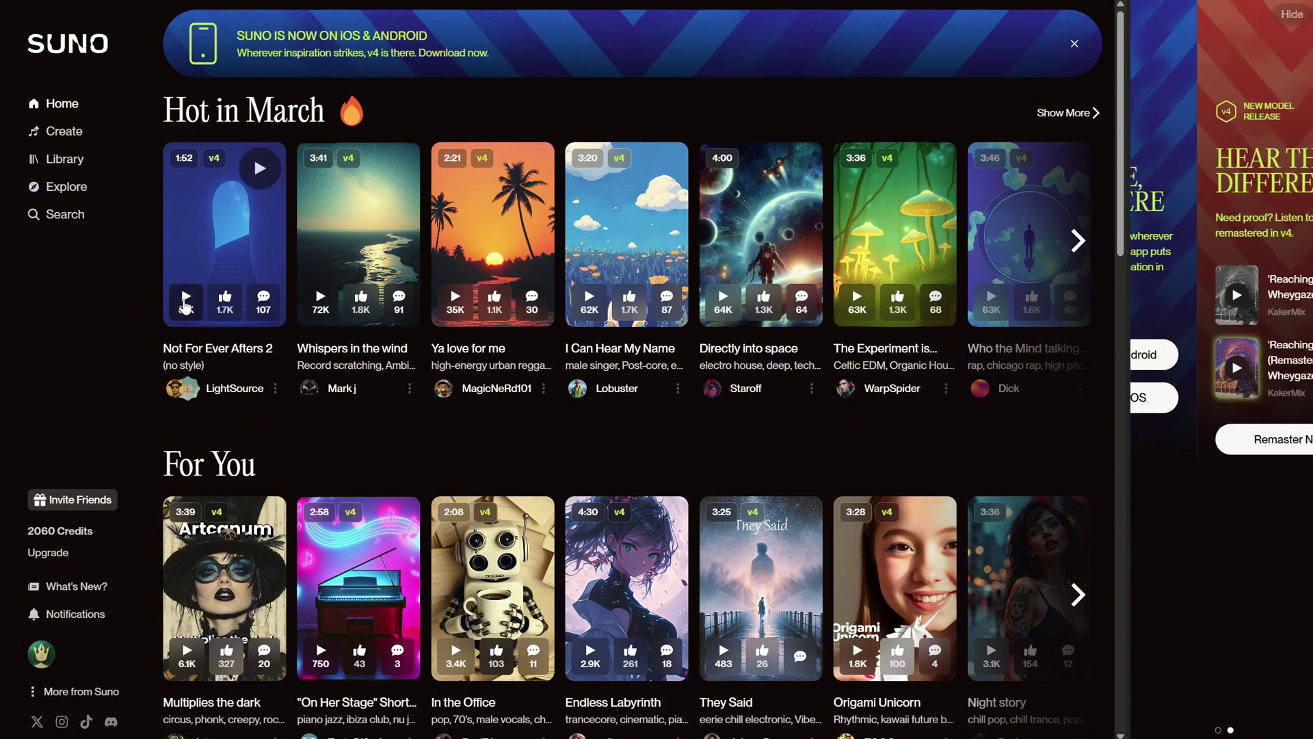
Play and pause Not For Ever Afters 2, scrolling through its lyrics
left_click(184, 301)
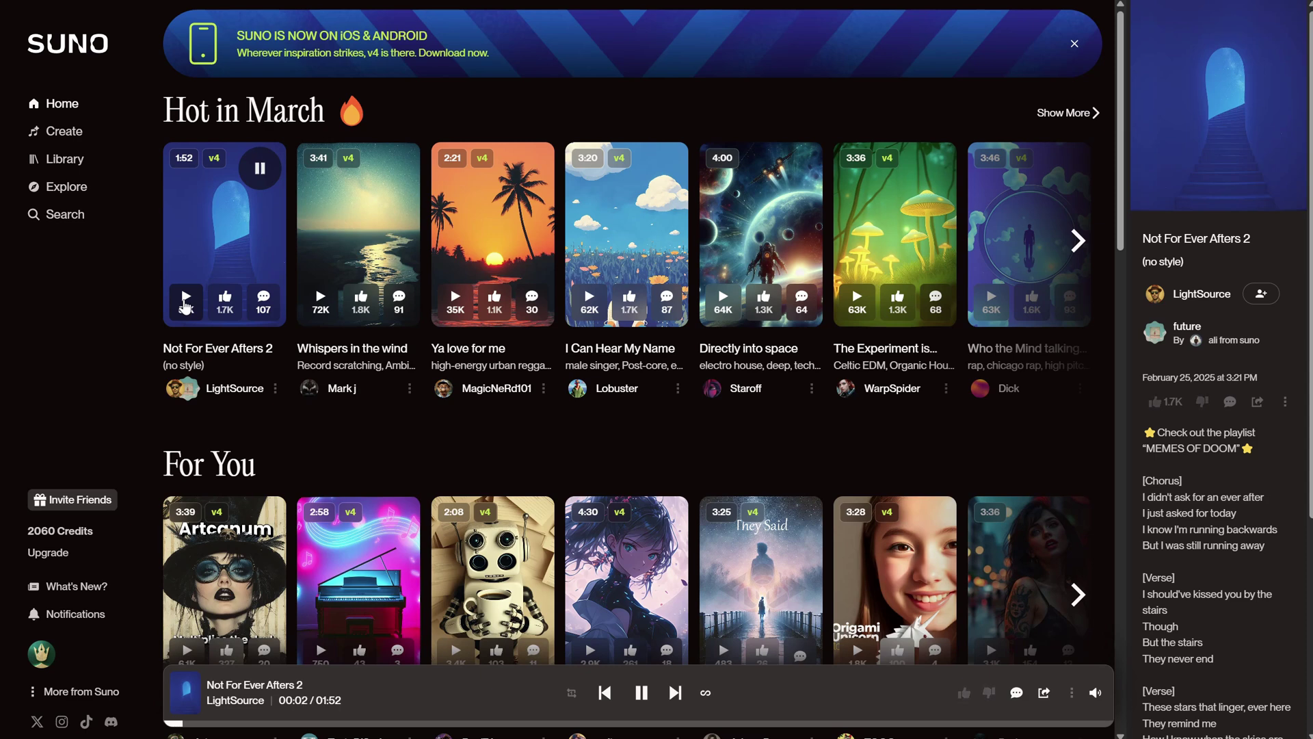
left_click(185, 301)
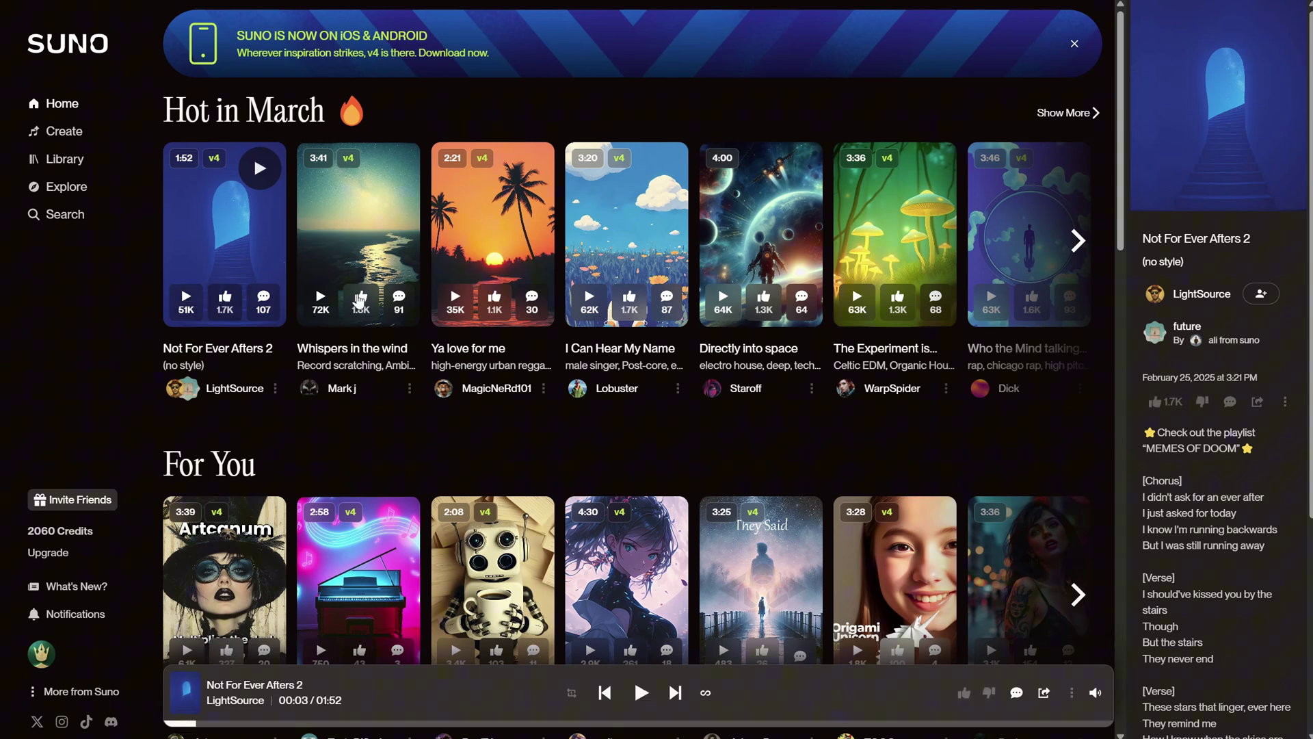
scroll(1258, 460, "down", 1)
scroll(1257, 458, "down", 3)
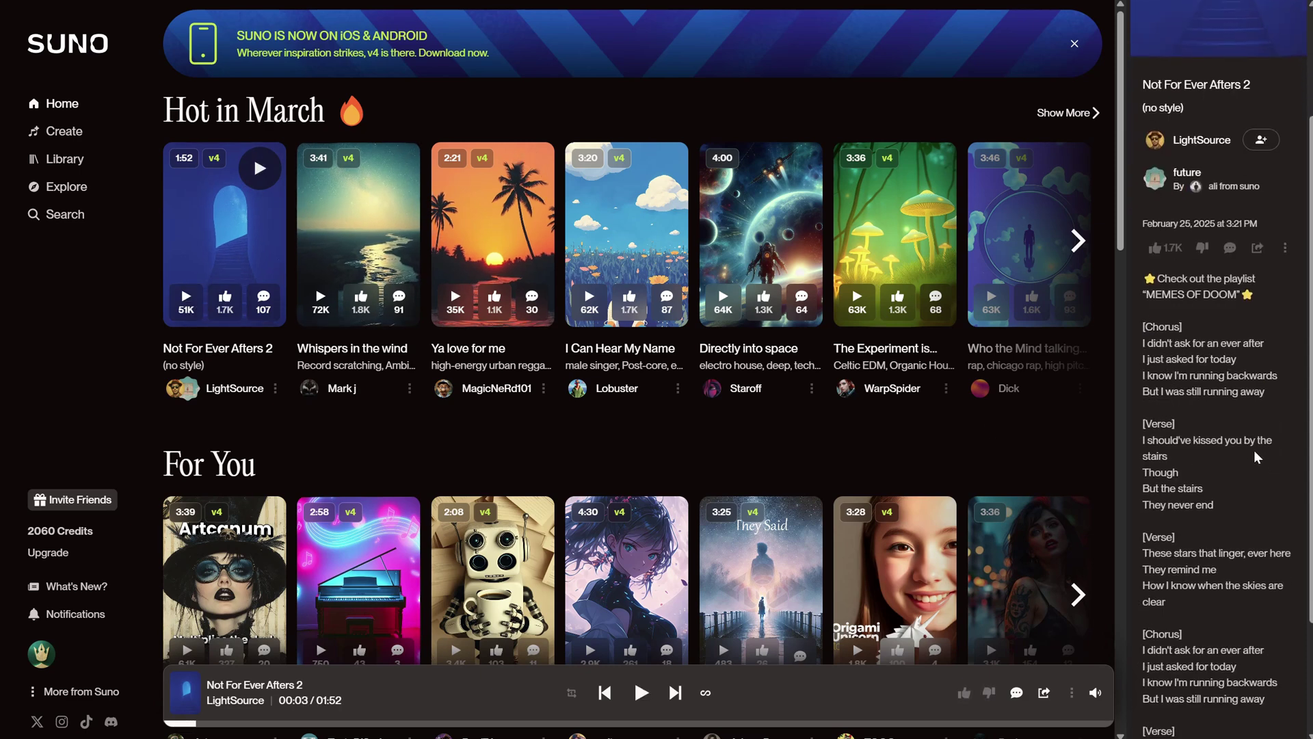
scroll(1245, 218, "down", 3)
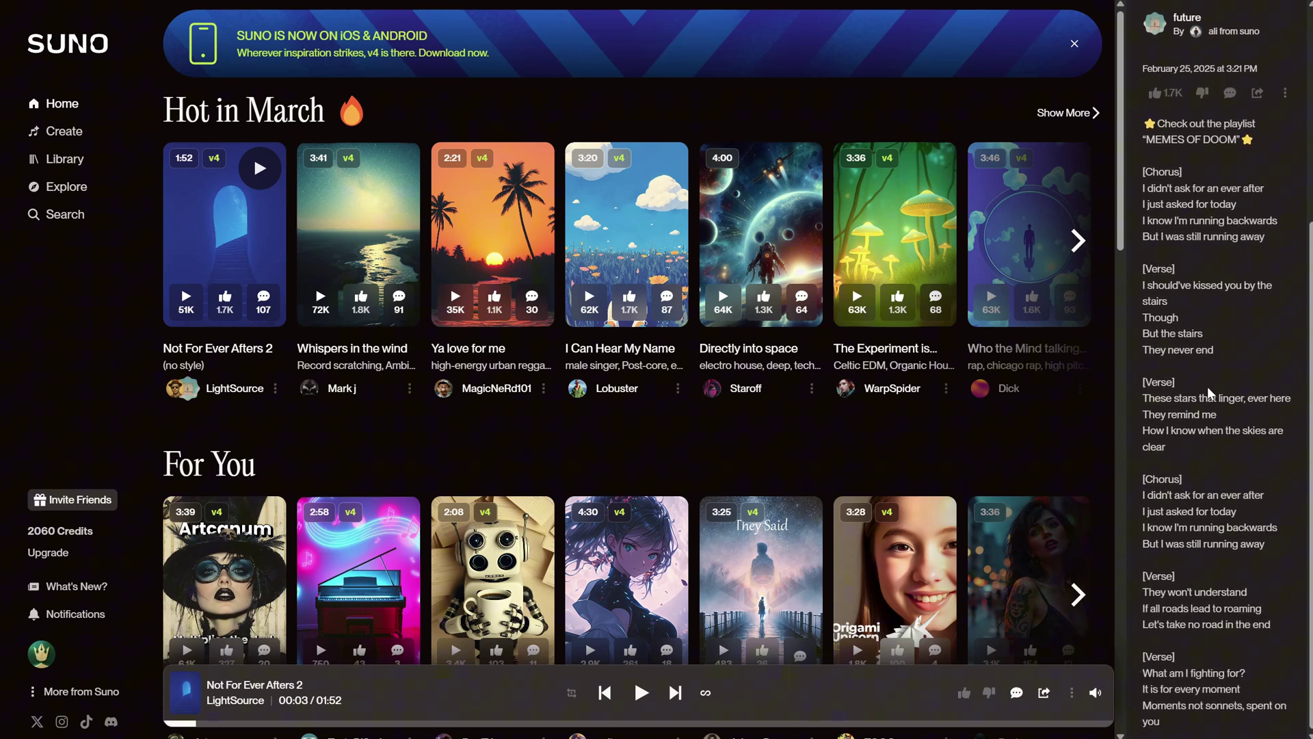
scroll(1225, 342, "up", 6)
Play Whispers in the wind, scroll its lyrics, then pause it
left_click(321, 301)
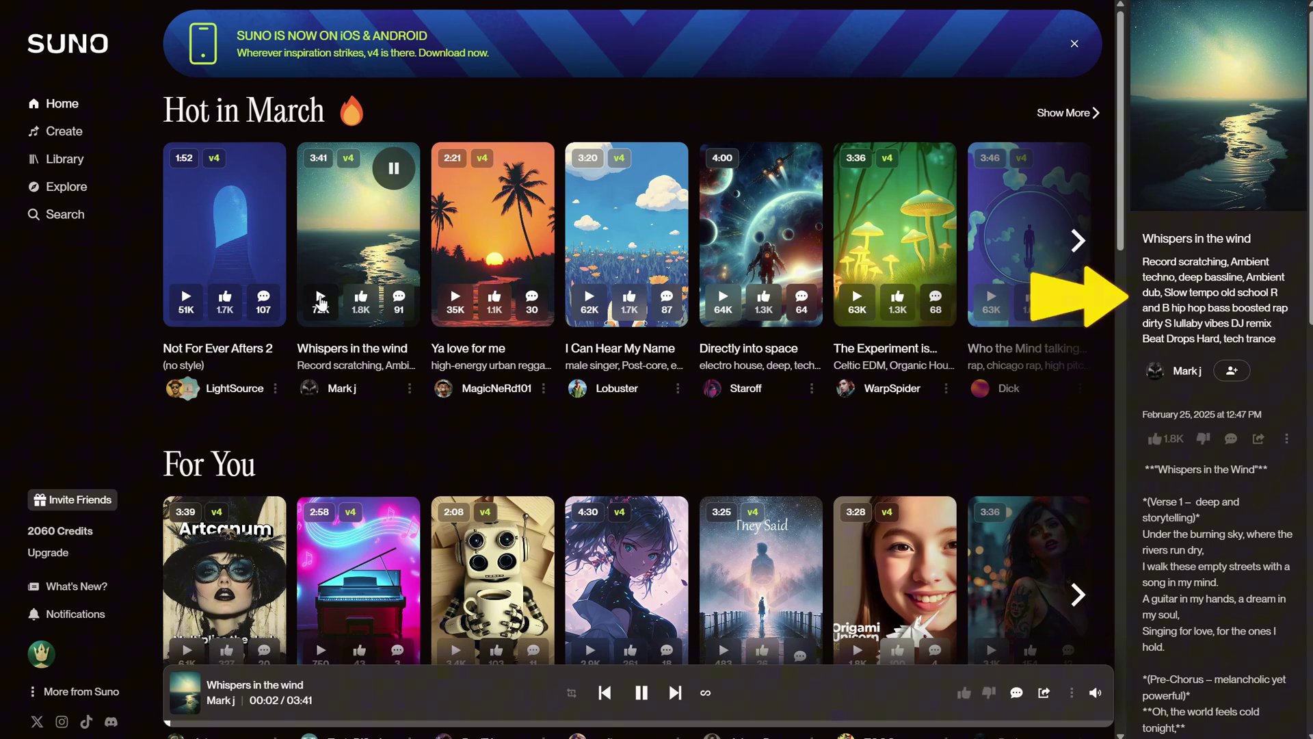
scroll(1227, 498, "down", 2)
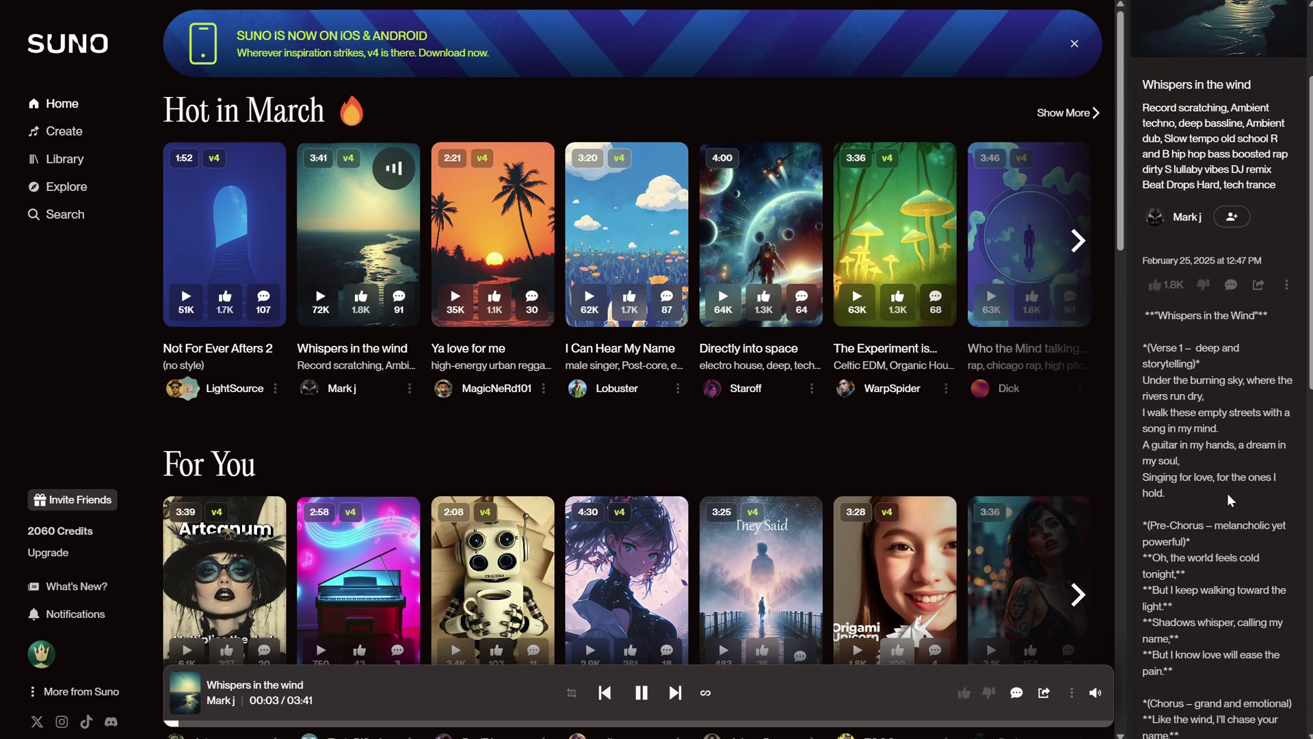
scroll(1228, 500, "down", 2)
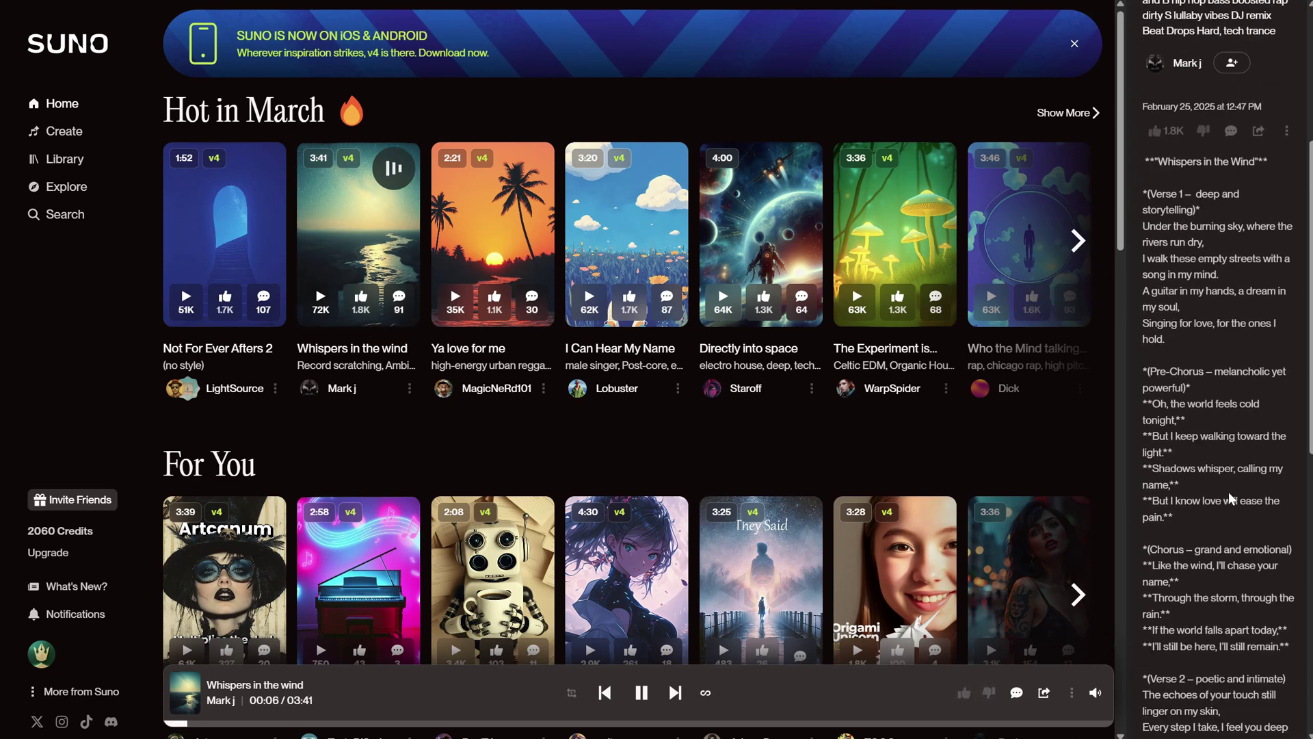
scroll(1229, 498, "up", 4)
key("space")
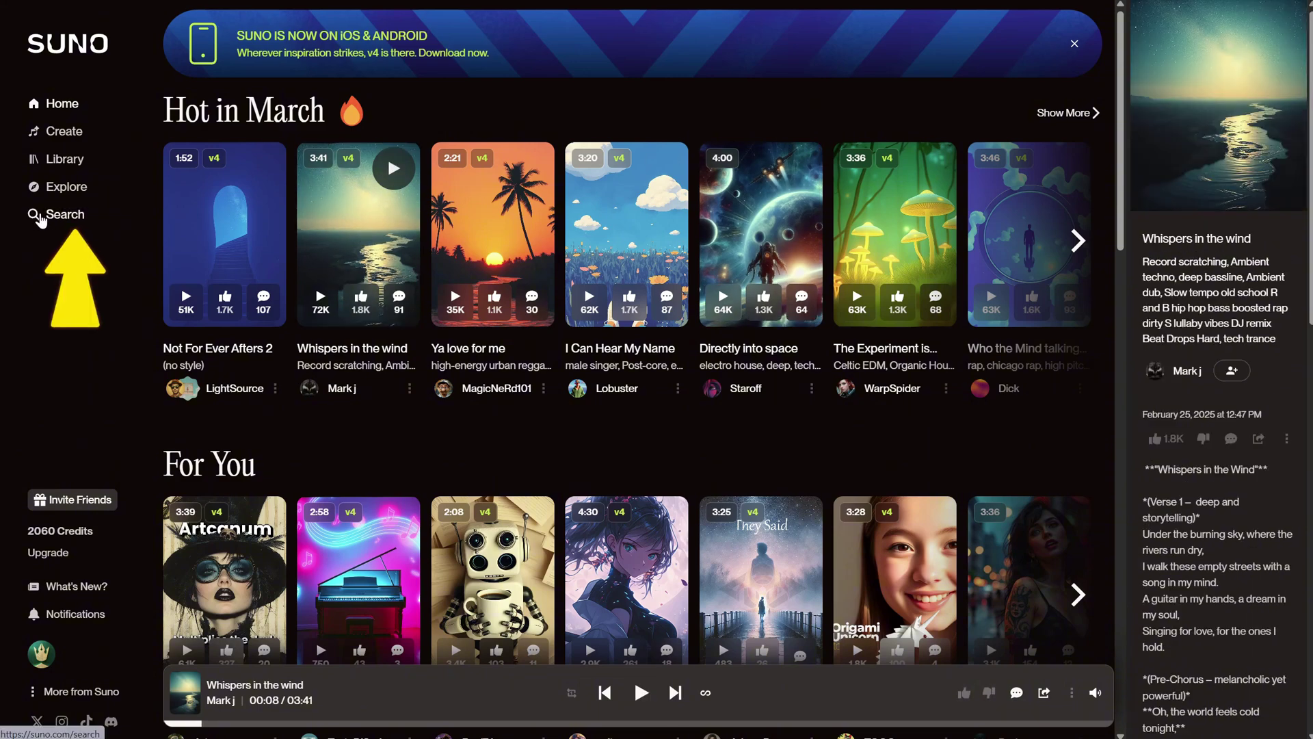
Search songs for 'love' and sort the results by Trending now
left_click(45, 218)
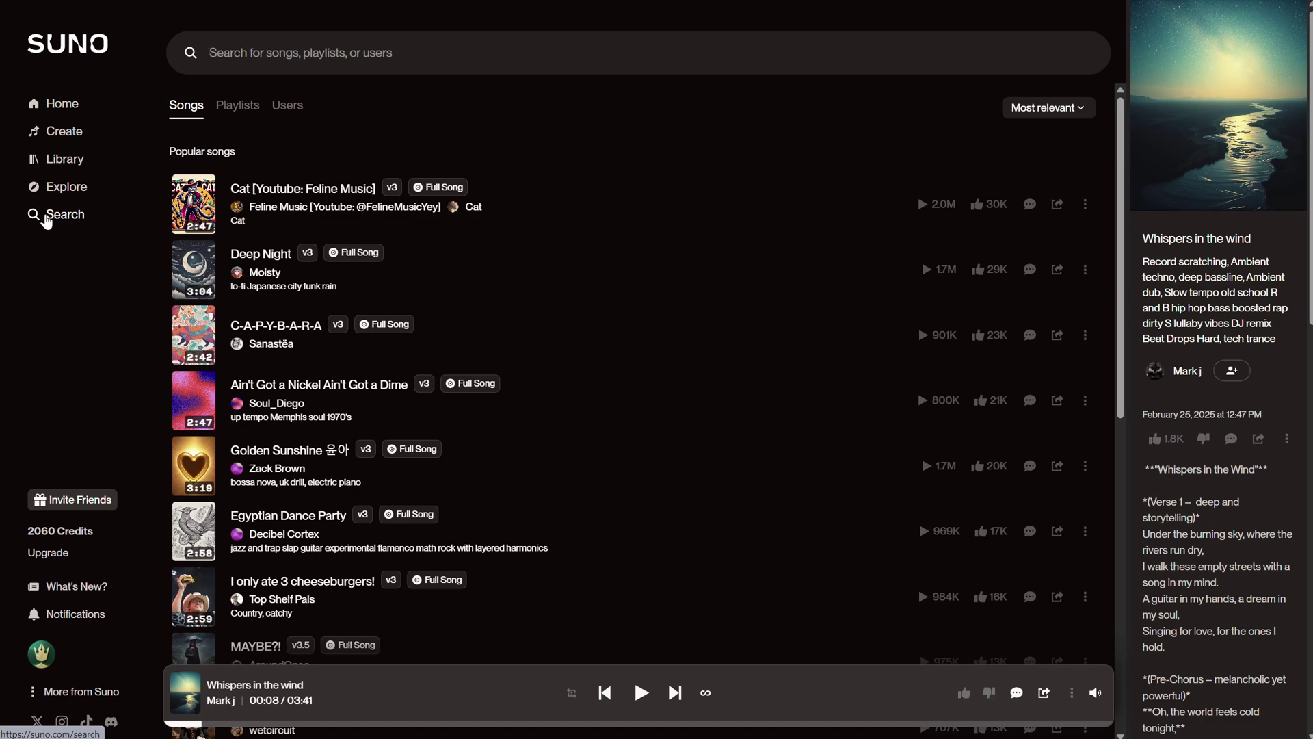
type("love")
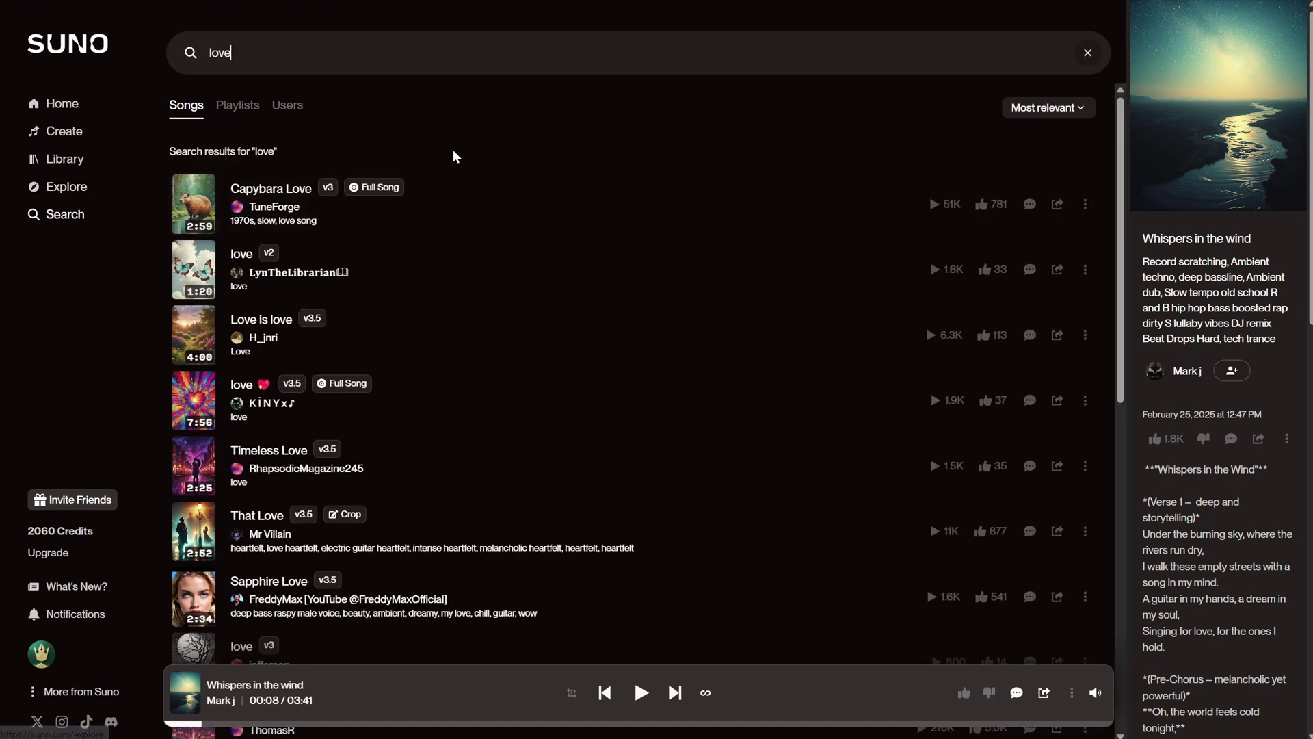
left_click(1030, 110)
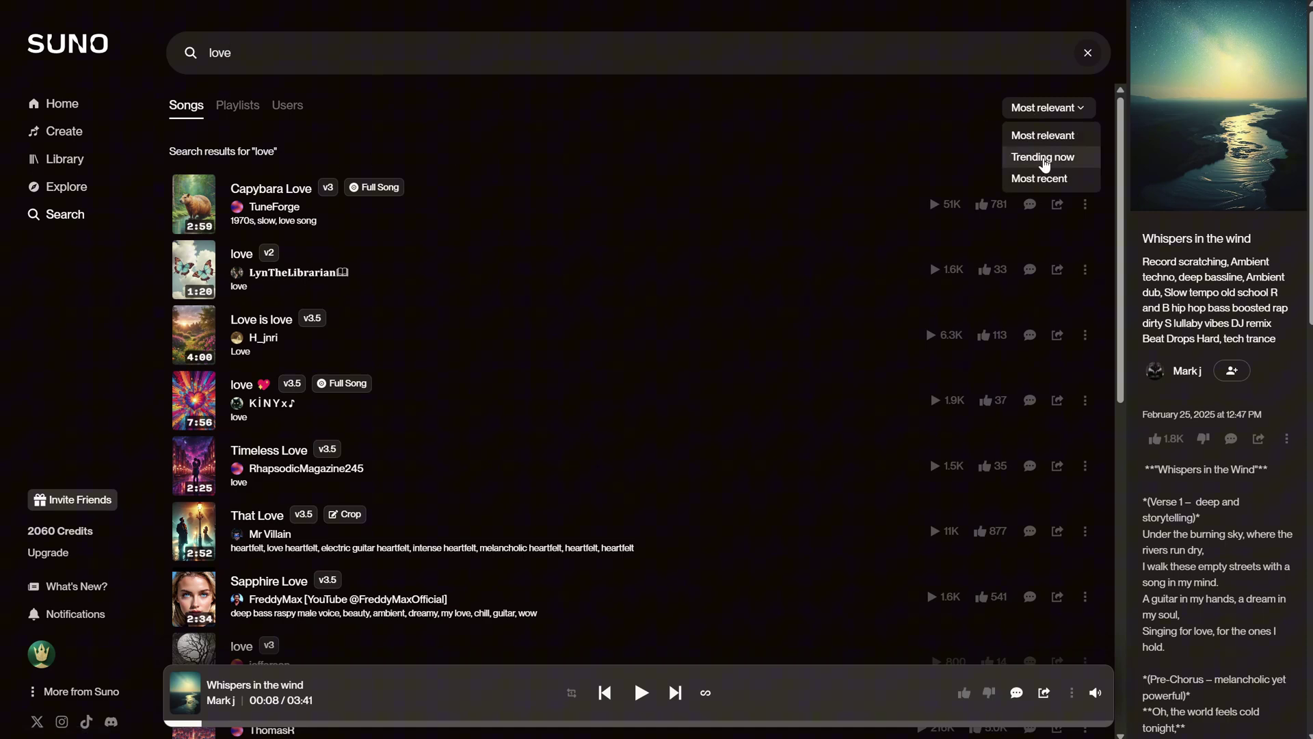
left_click(1044, 156)
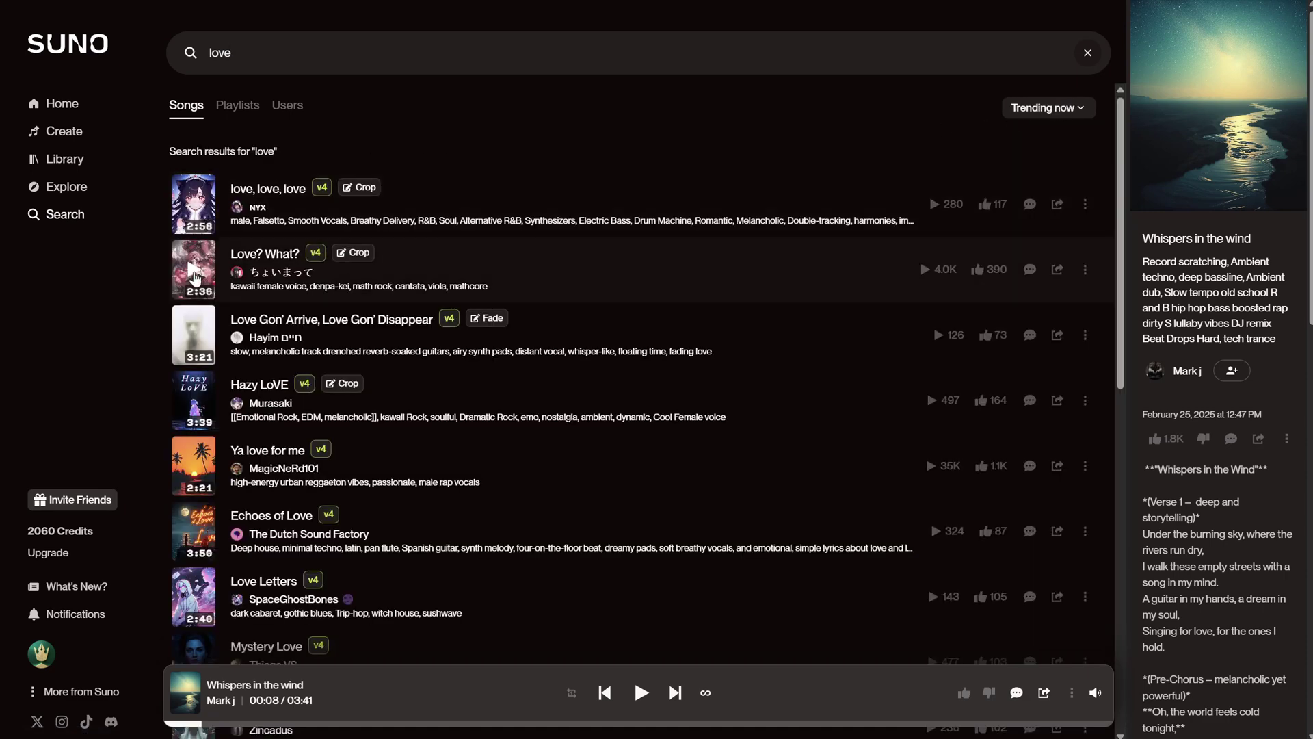
Play Love? What?, scroll through its lyrics, then pause it
left_click(194, 277)
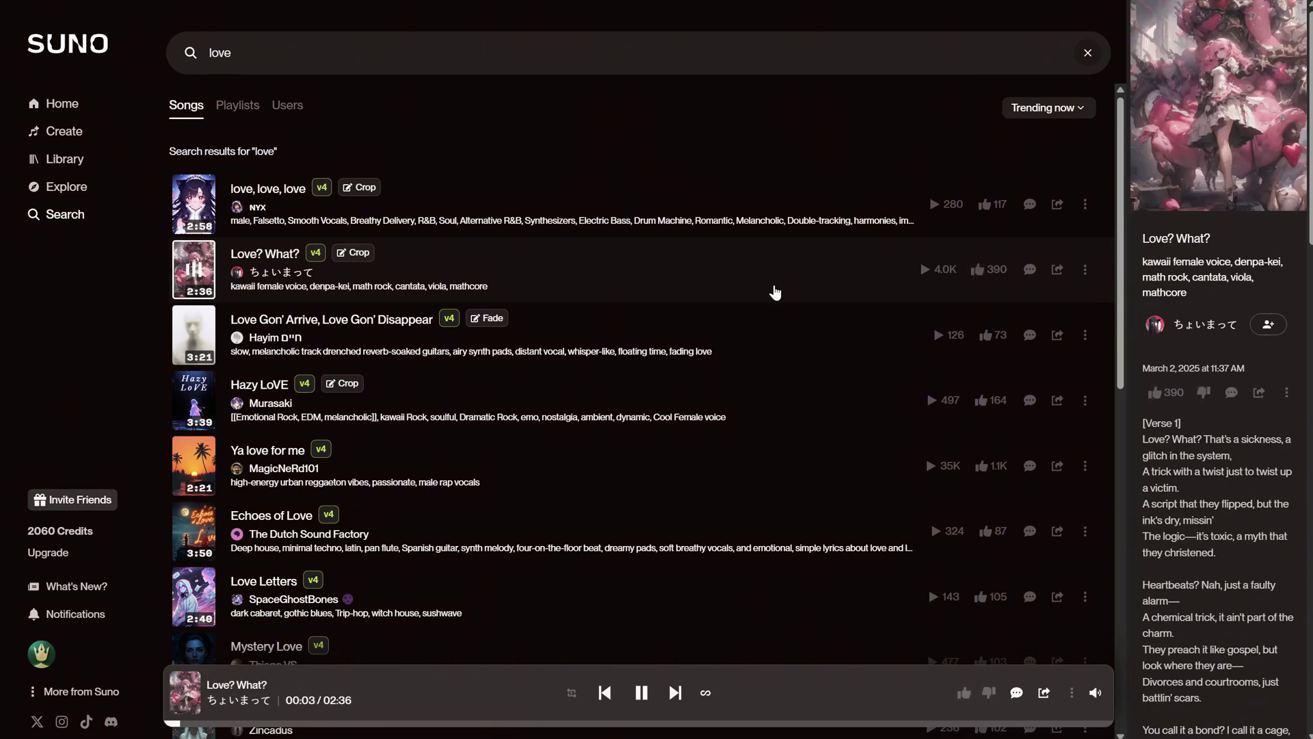
scroll(1244, 431, "down", 9)
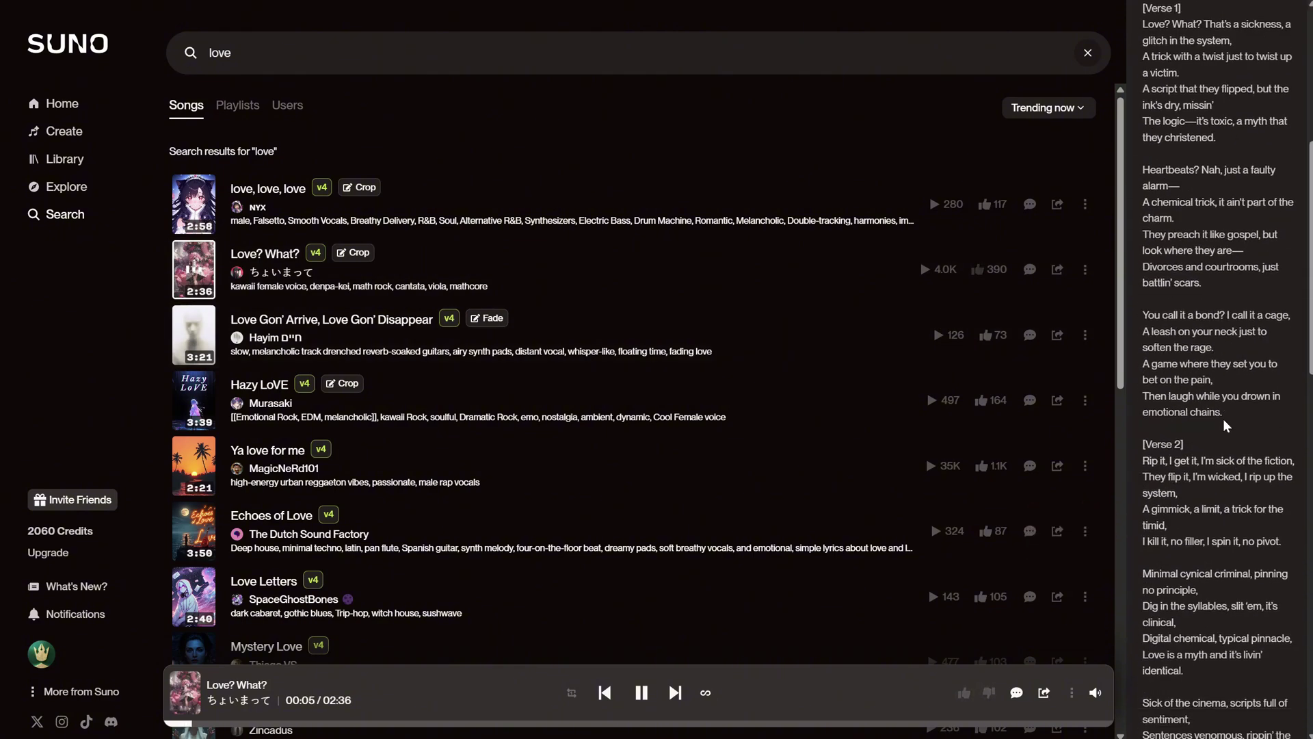
scroll(1231, 432, "up", 9)
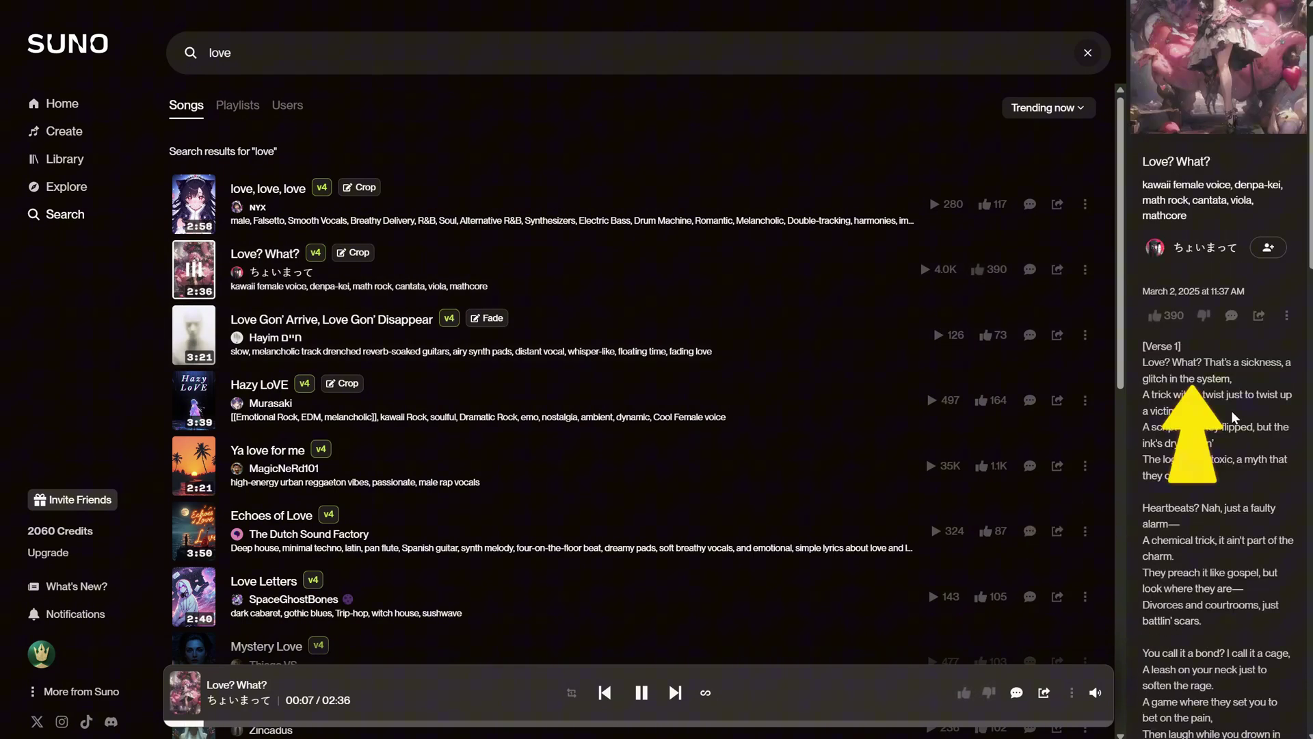
left_click(201, 270)
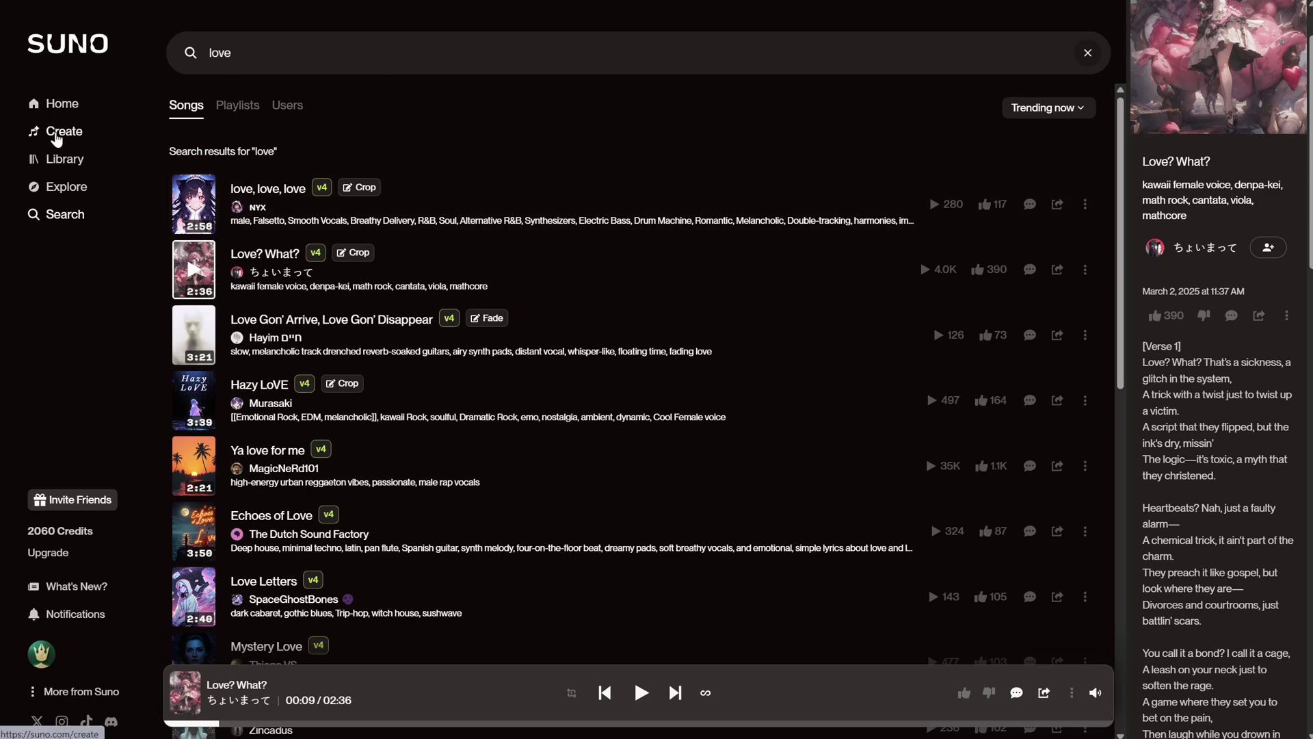
Open the Create page with Custom off, checking lyrics models but keeping Classic
left_click(56, 139)
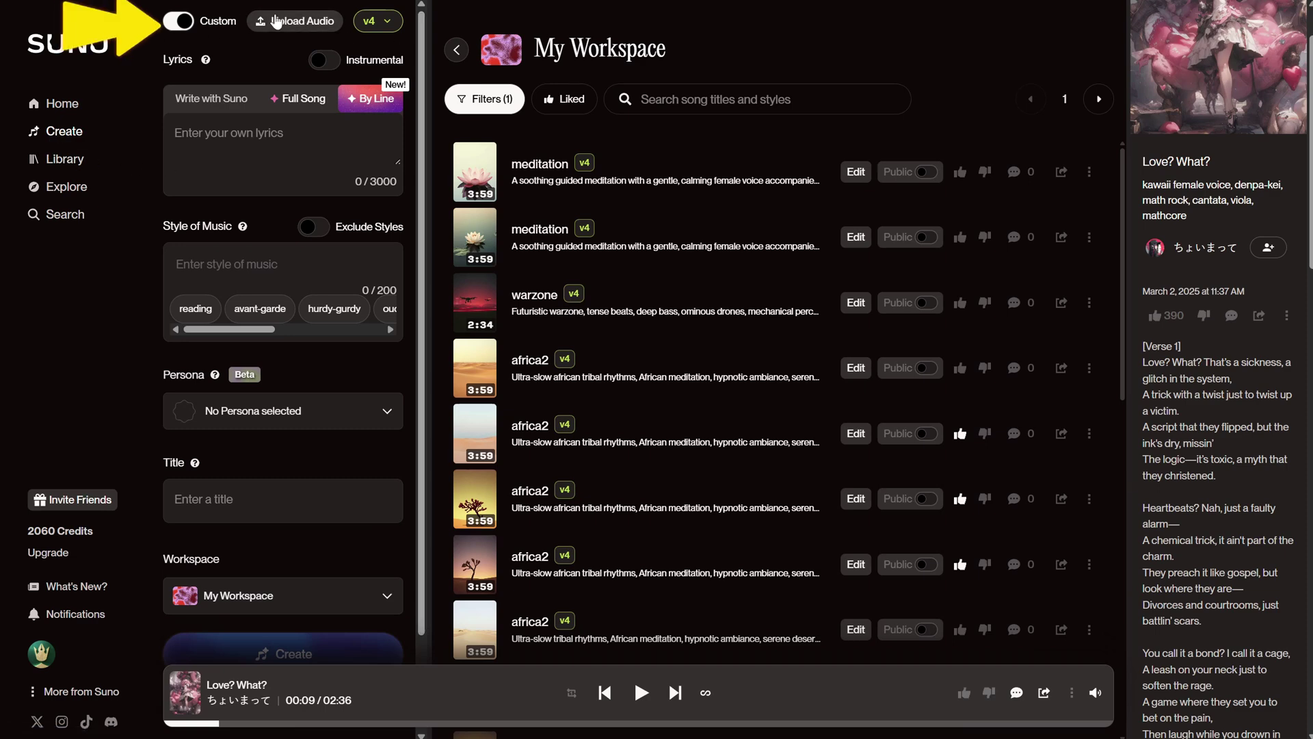
left_click(176, 23)
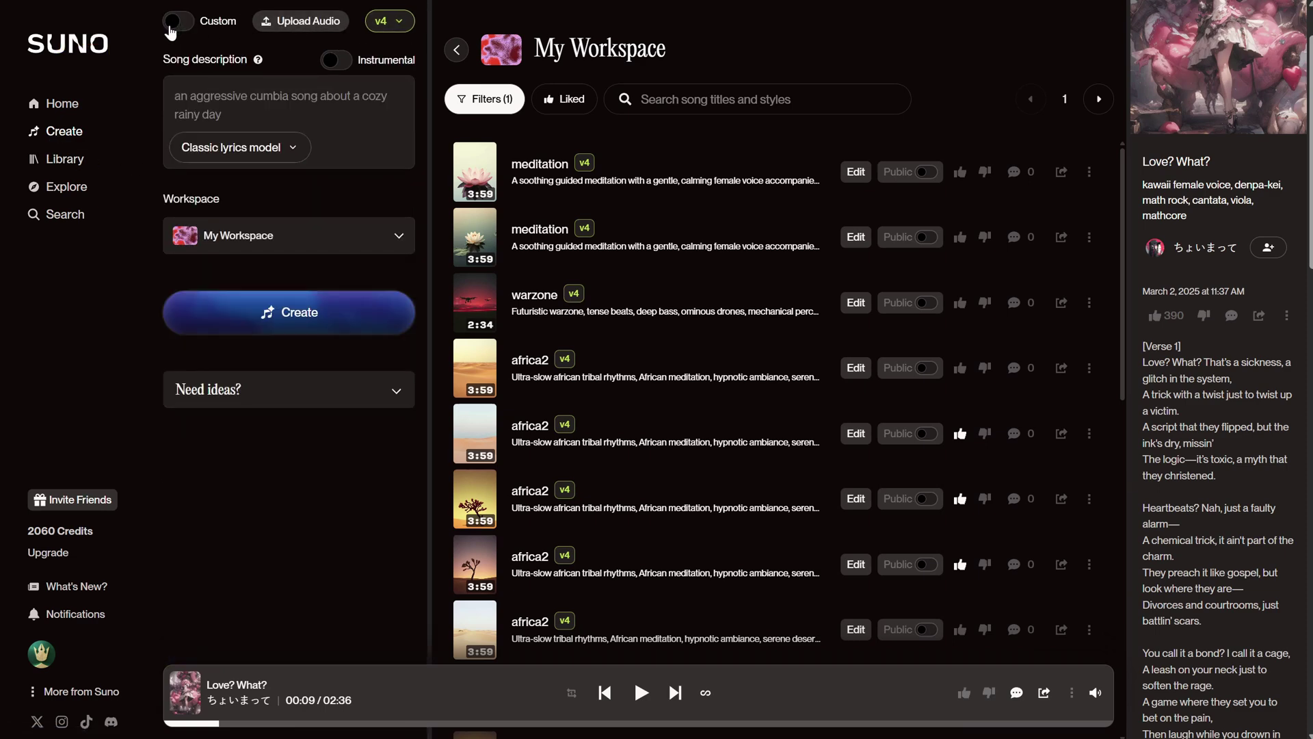
mouse_move(261, 61)
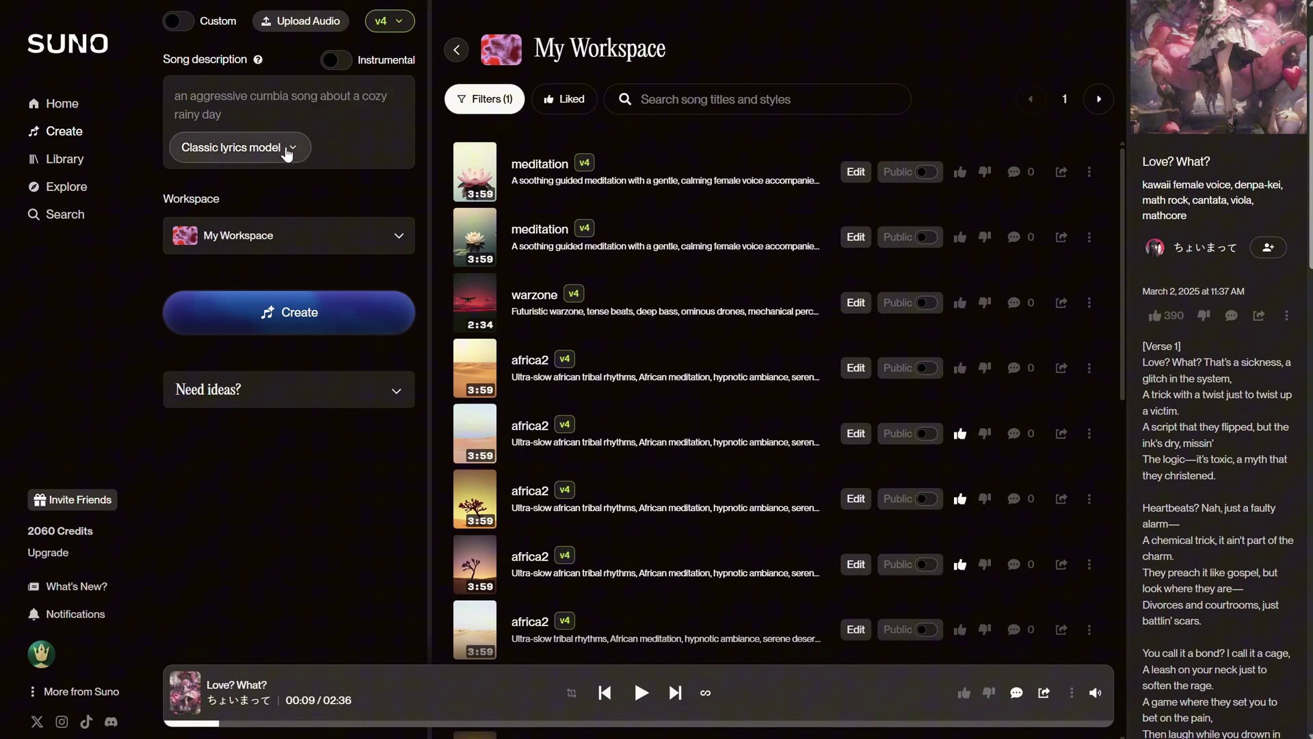
left_click(288, 151)
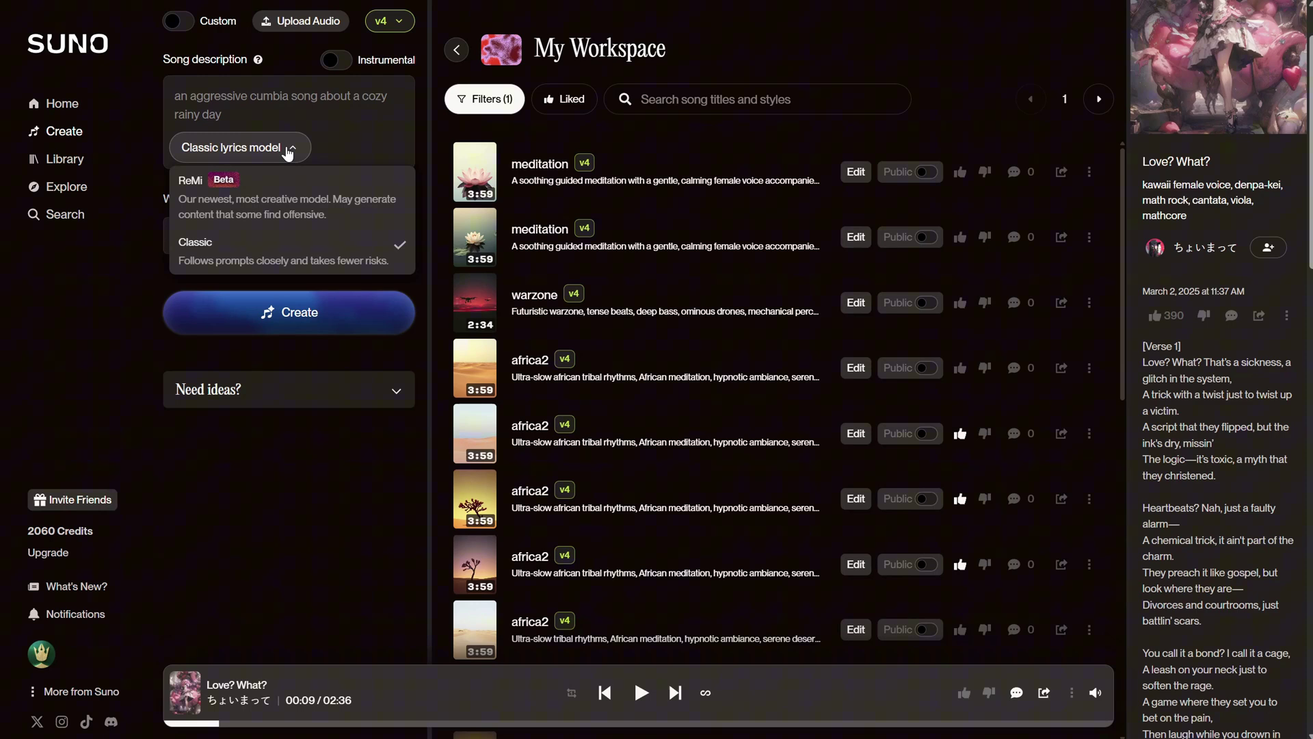
left_click(288, 151)
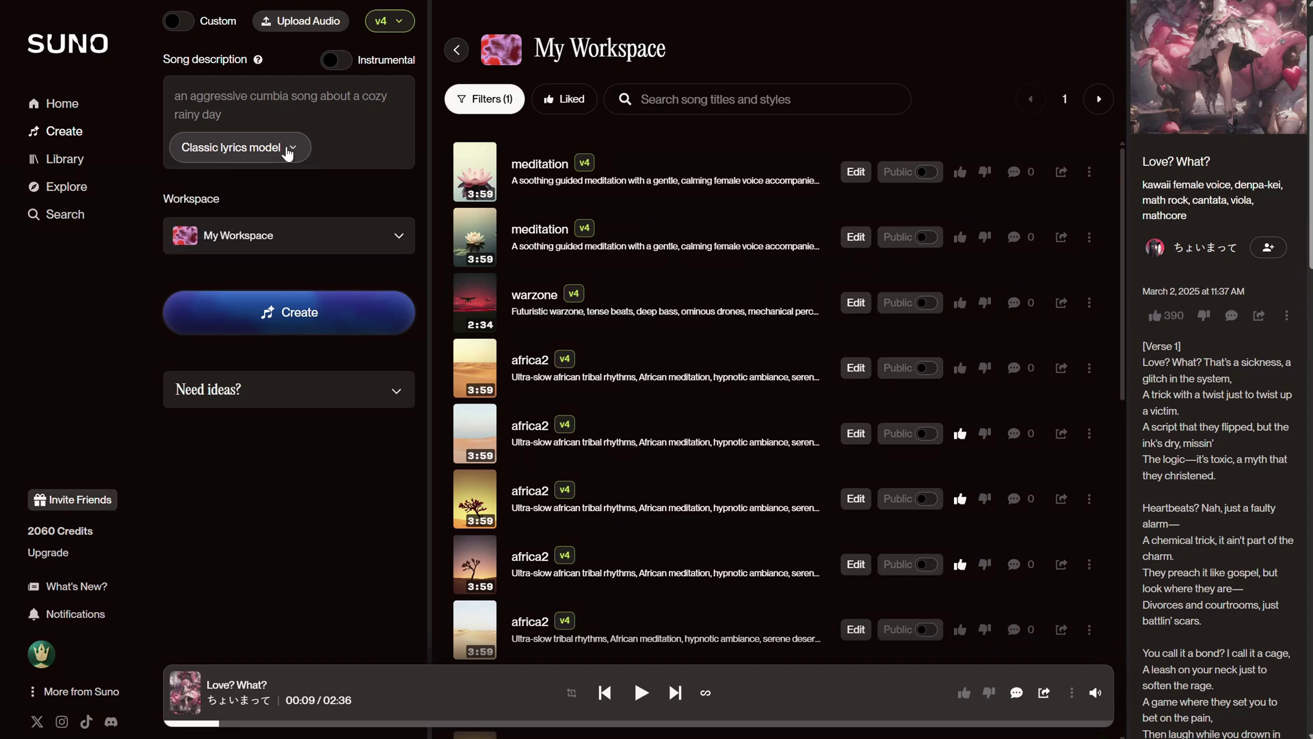
Browse the available model versions and keep v4 selected
left_click(389, 21)
scroll(425, 113, "down", 2)
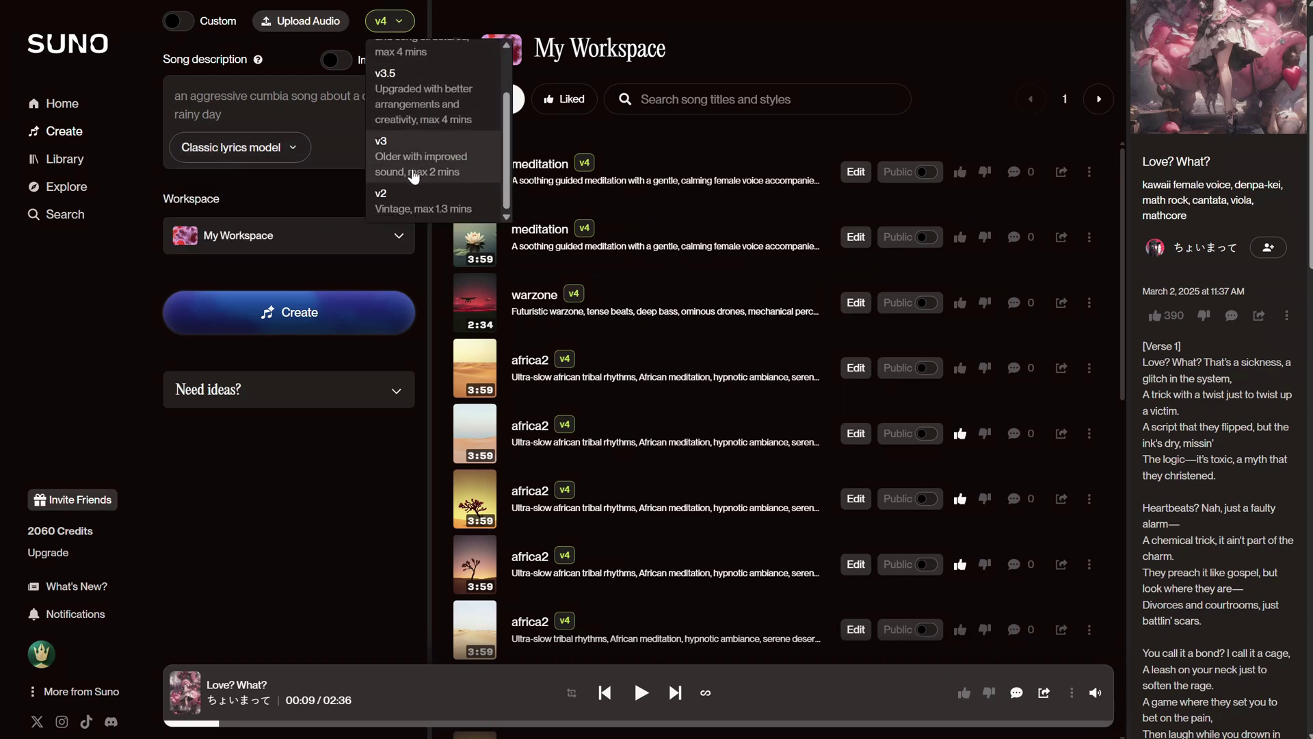
scroll(411, 177, "up", 2)
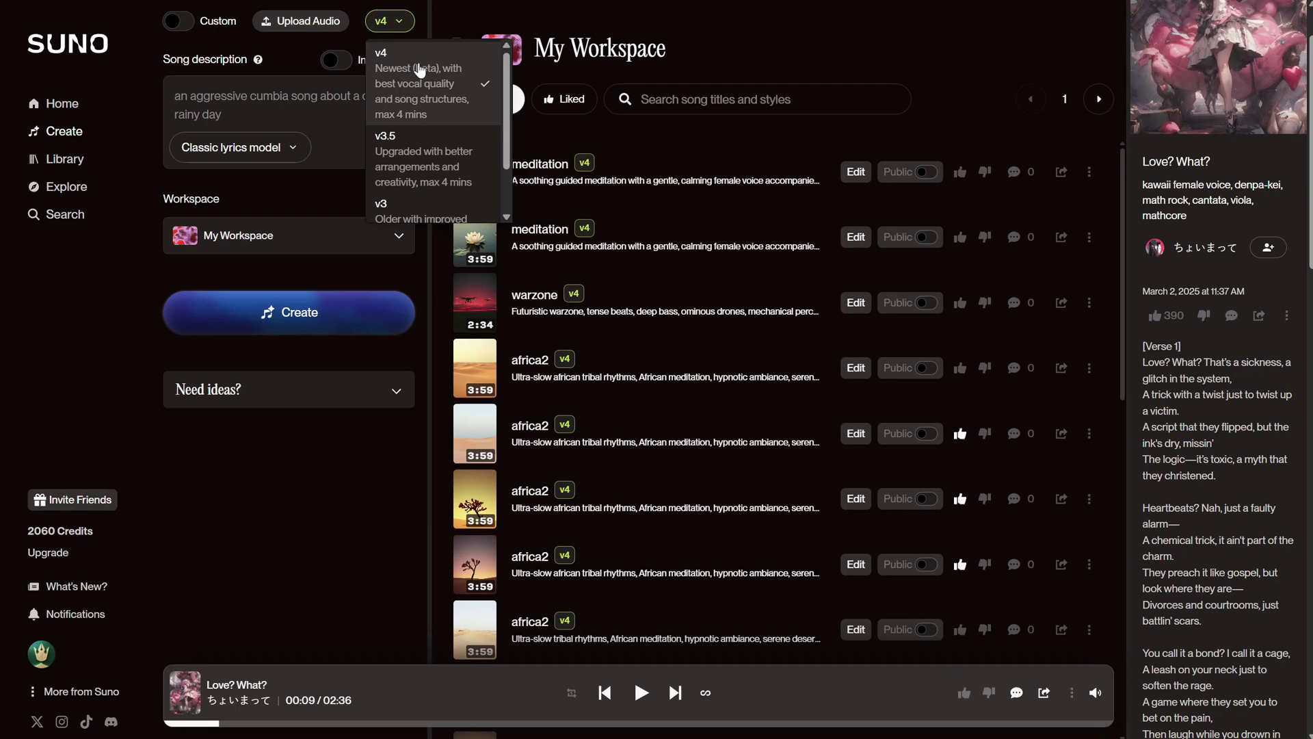
left_click(415, 76)
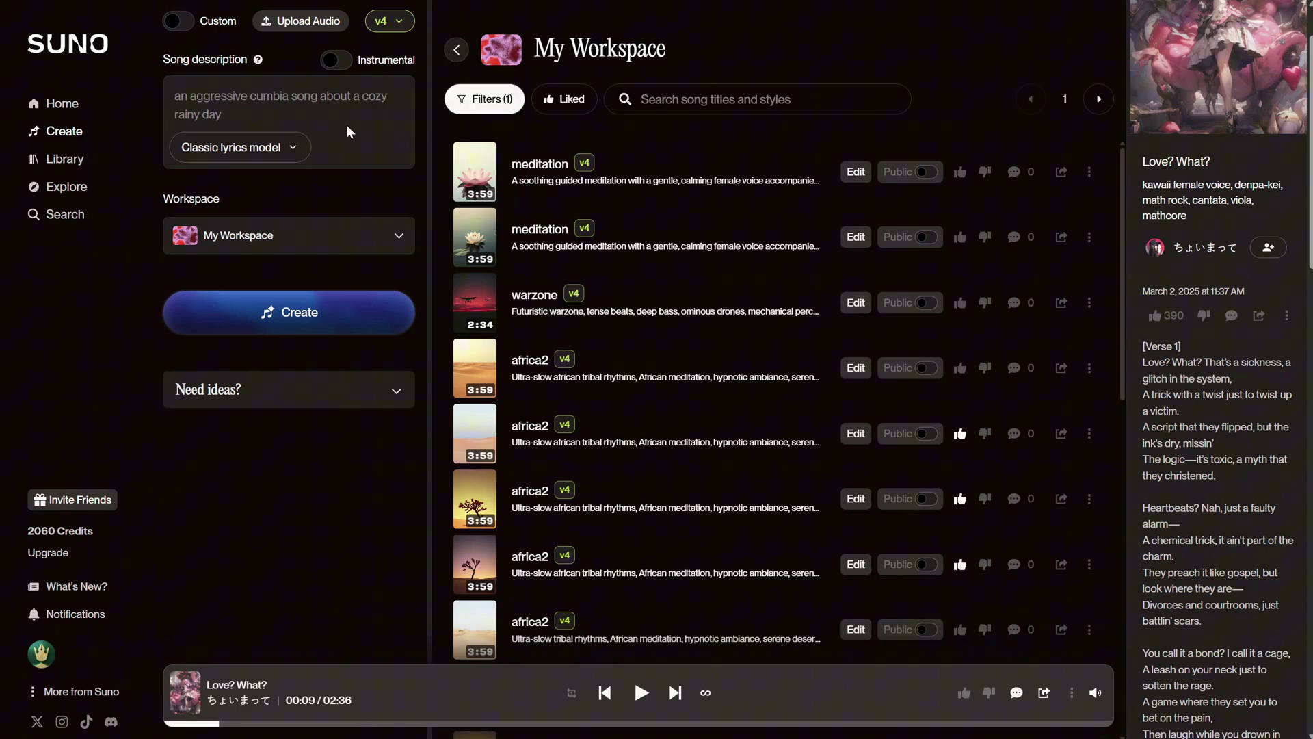
Describe a song about a cat in love and play the first Purring Heart version
left_click(220, 92)
type("a song about a cat in love")
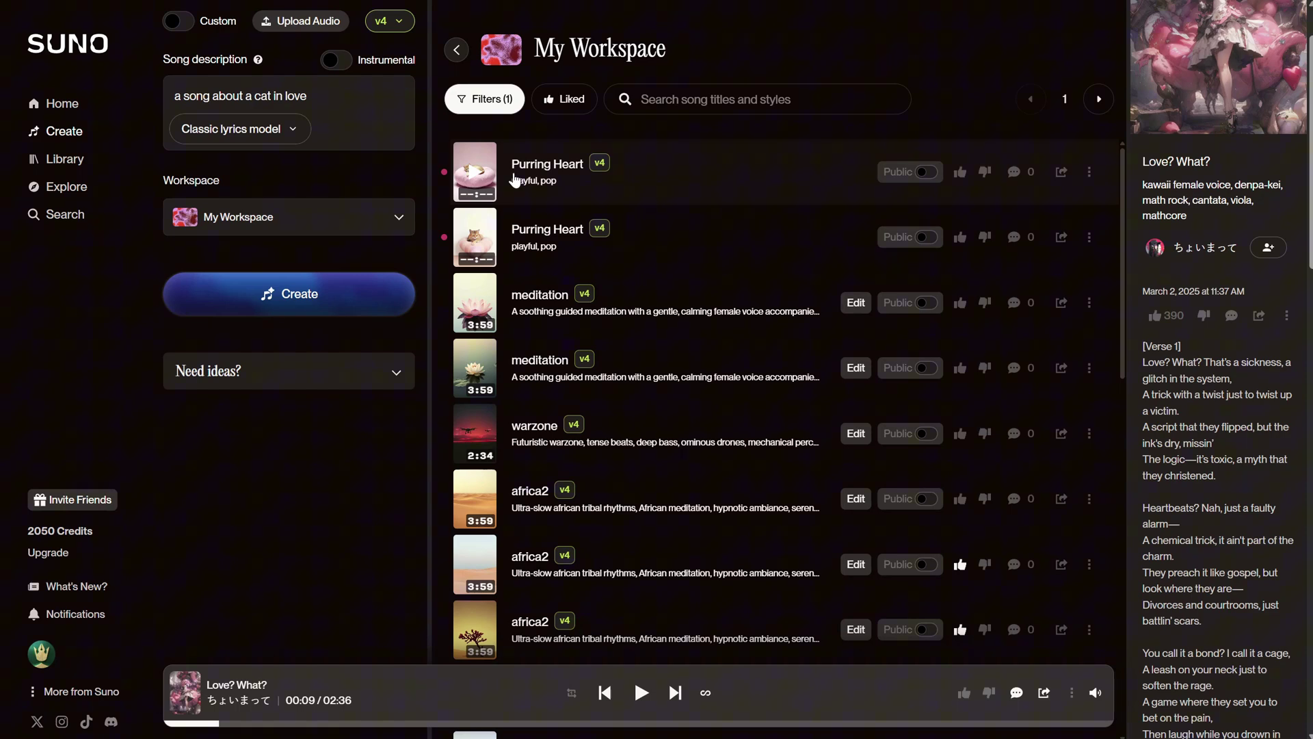
left_click(476, 178)
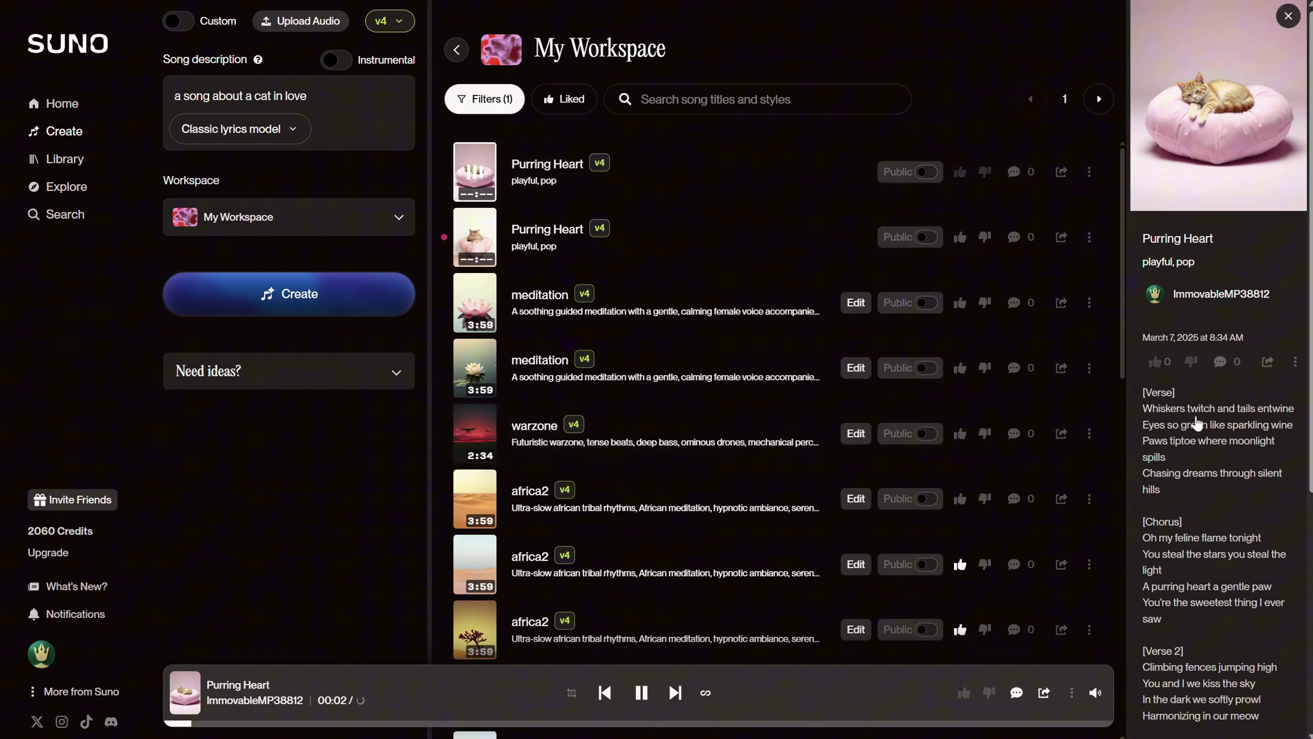
scroll(1205, 409, "down", 2)
scroll(1205, 409, "down", 2)
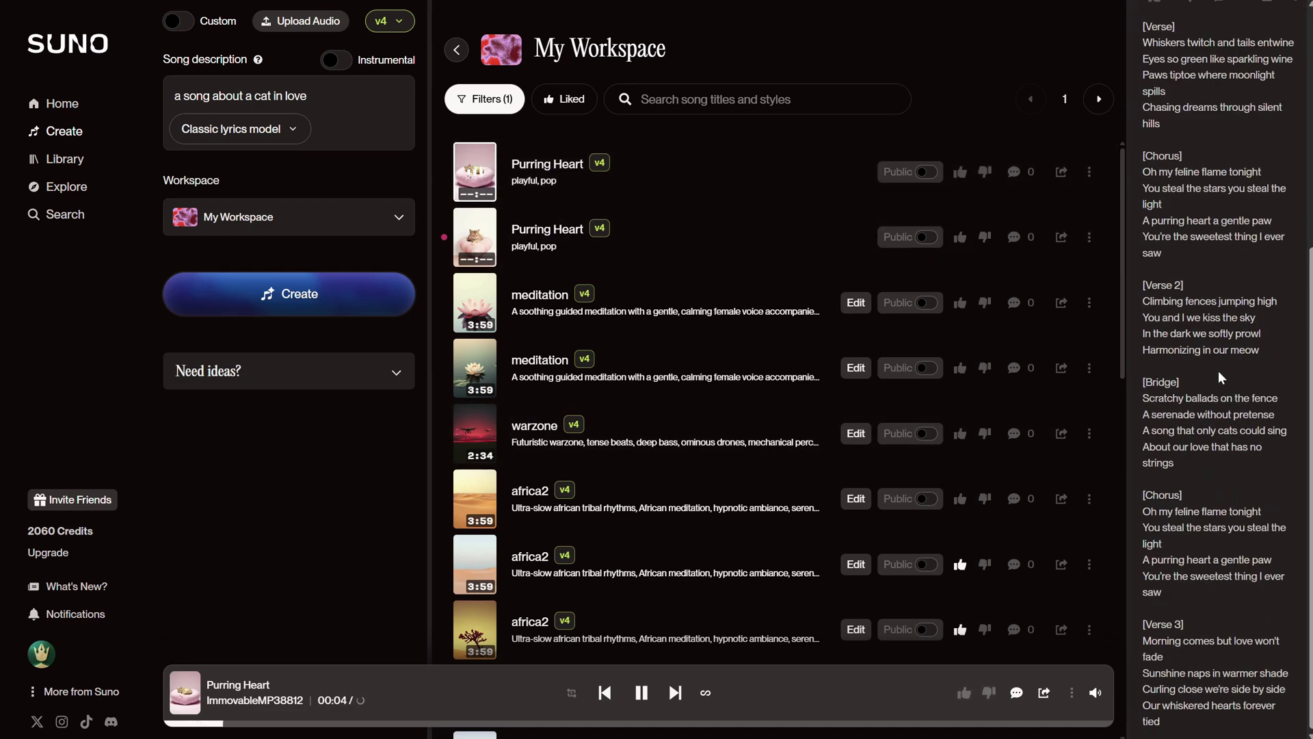
scroll(1212, 368, "up", 4)
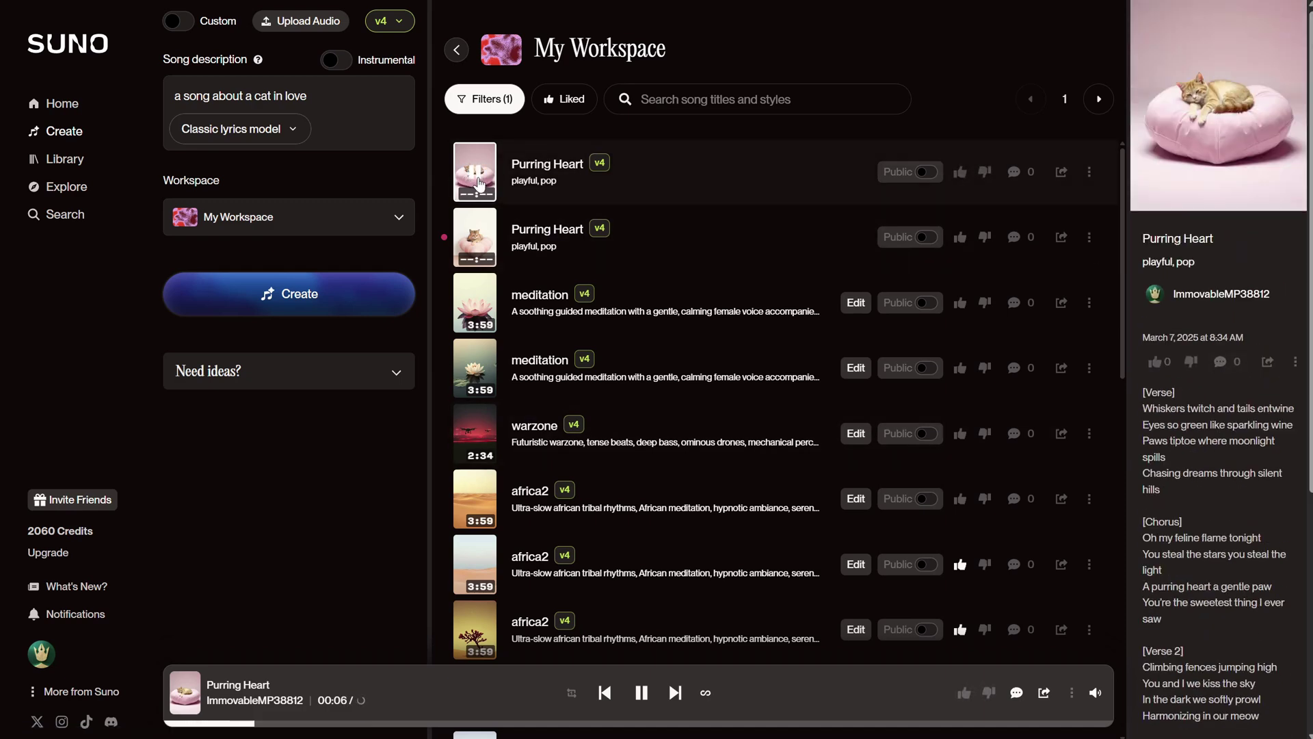
Skip the first version to 00:18 and pause it, then play and pause the second version
left_click(448, 723)
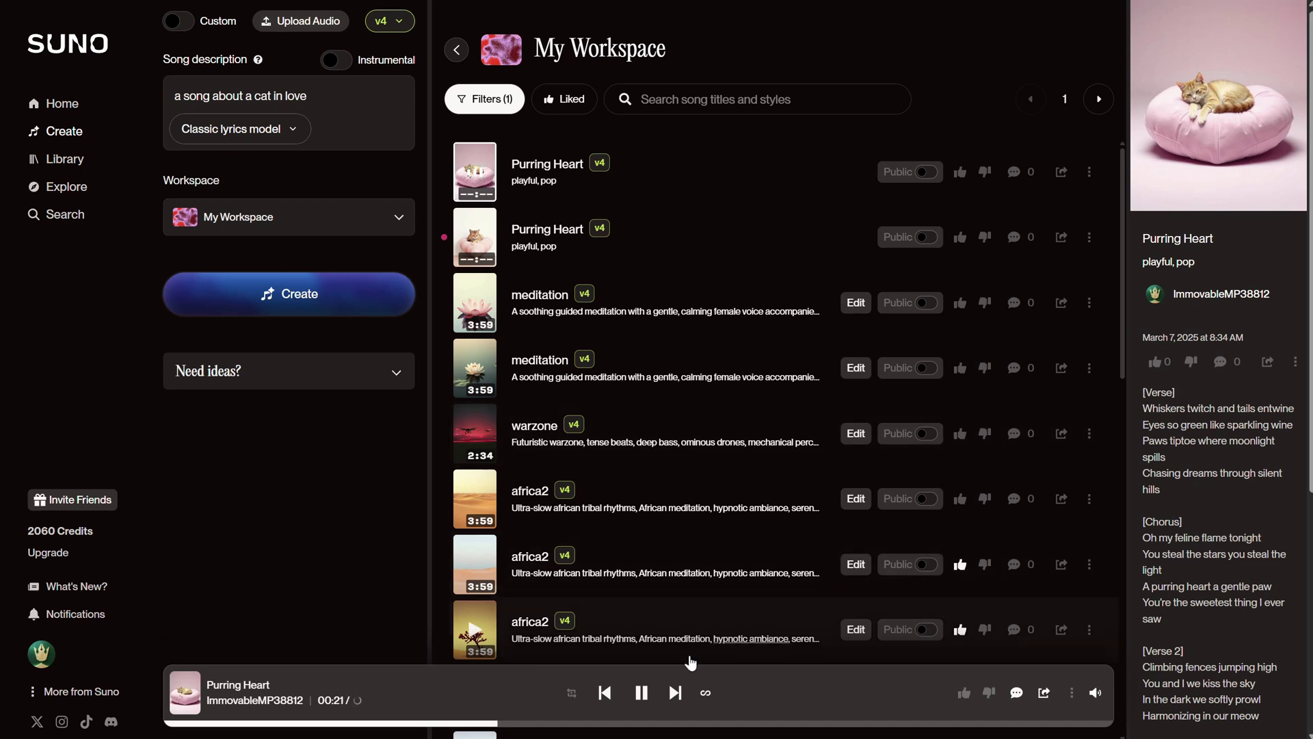
left_click(639, 696)
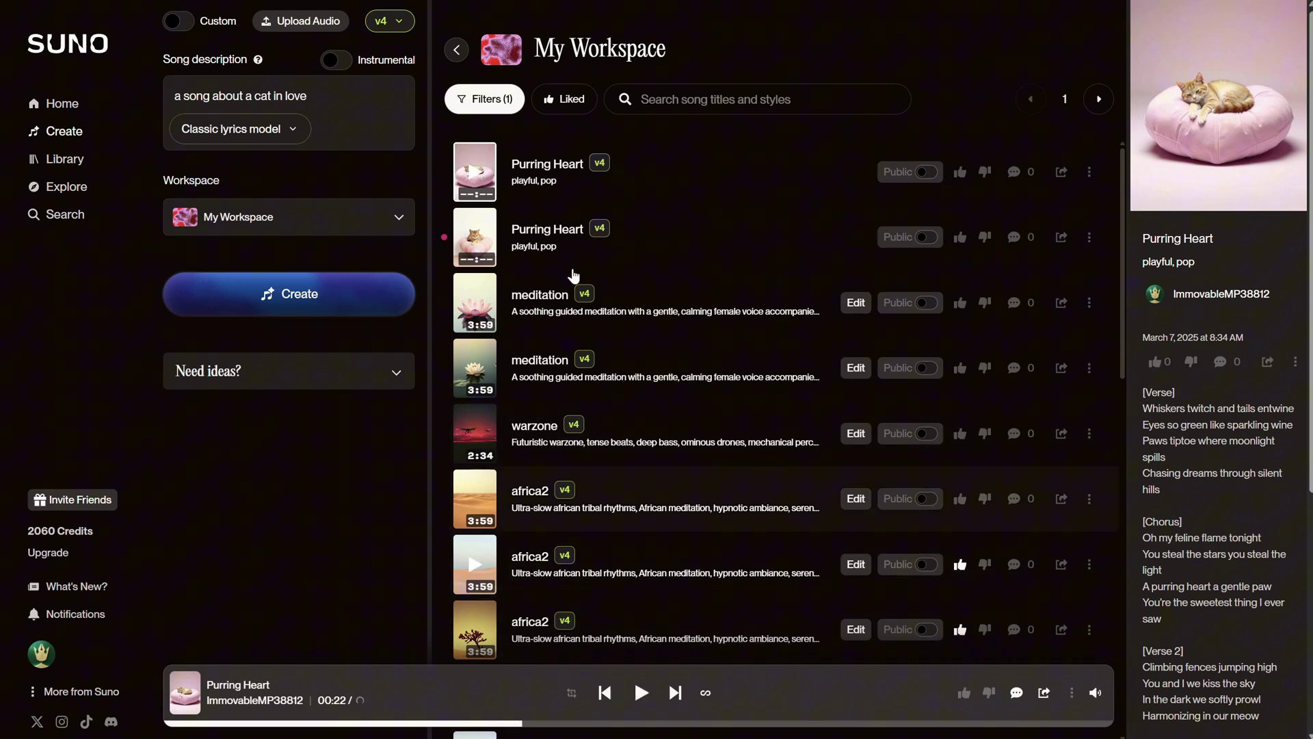
left_click(479, 245)
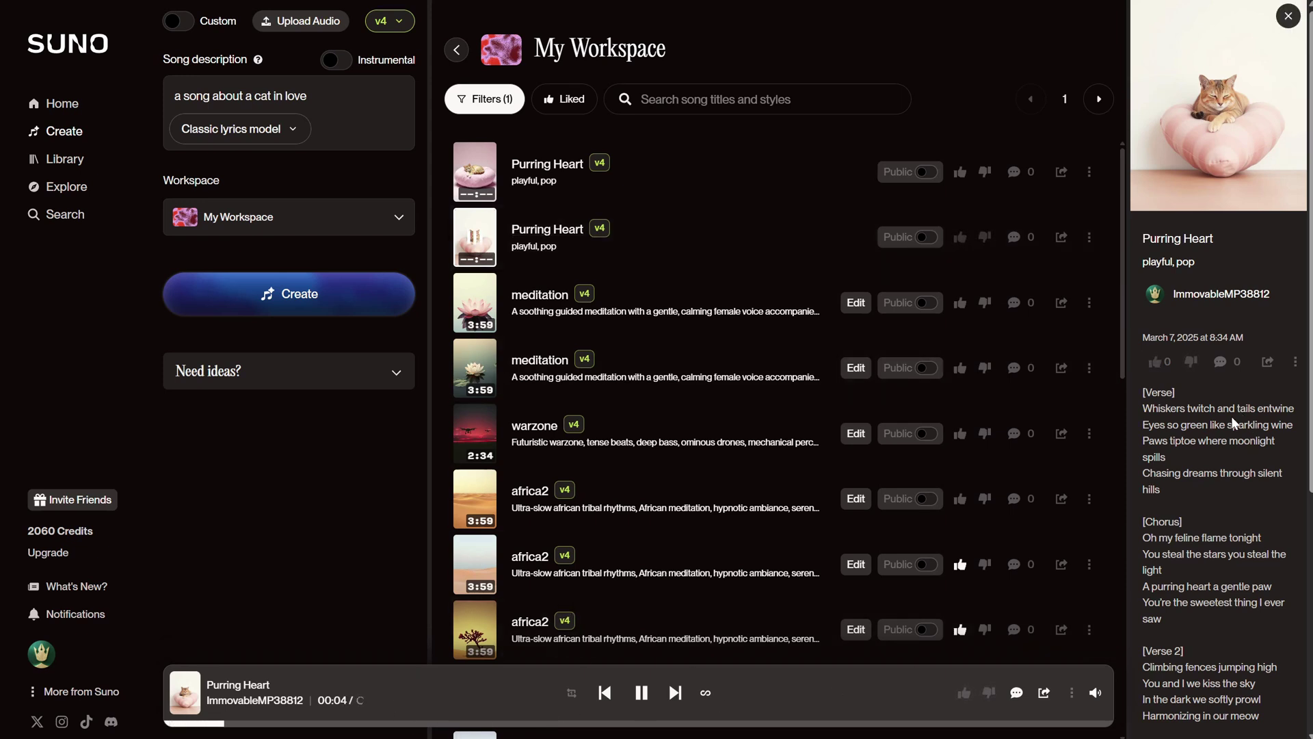
left_click(642, 695)
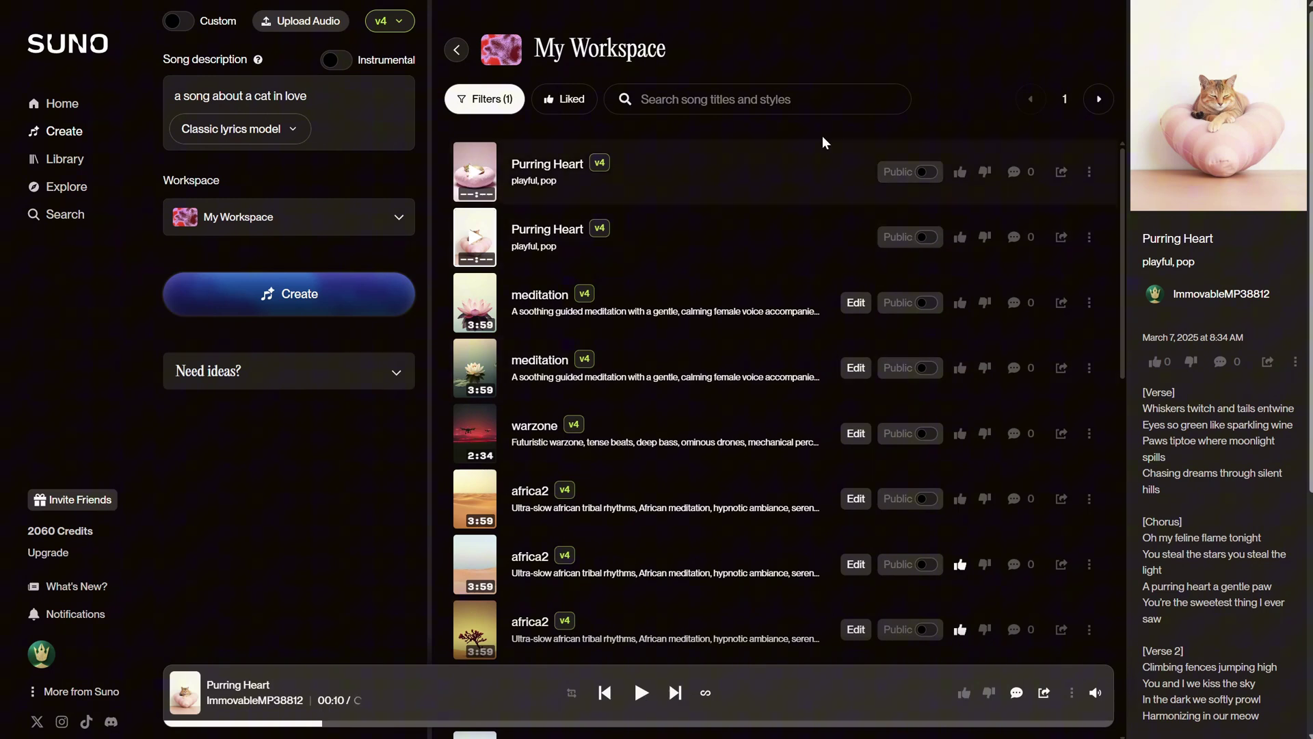
Turn on Custom mode and generate full-song lyrics from the prompt 'a cat in love'
left_click(175, 27)
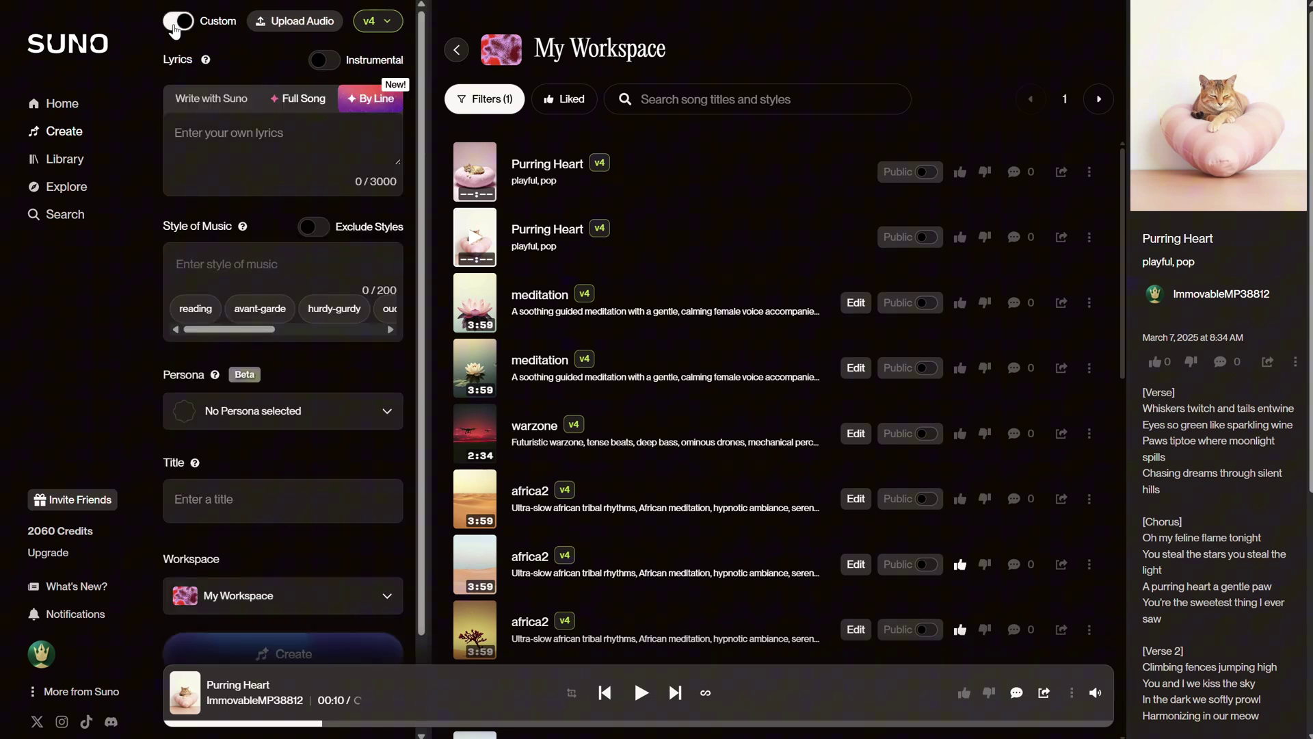
left_click(175, 26)
left_click(176, 25)
left_click(292, 103)
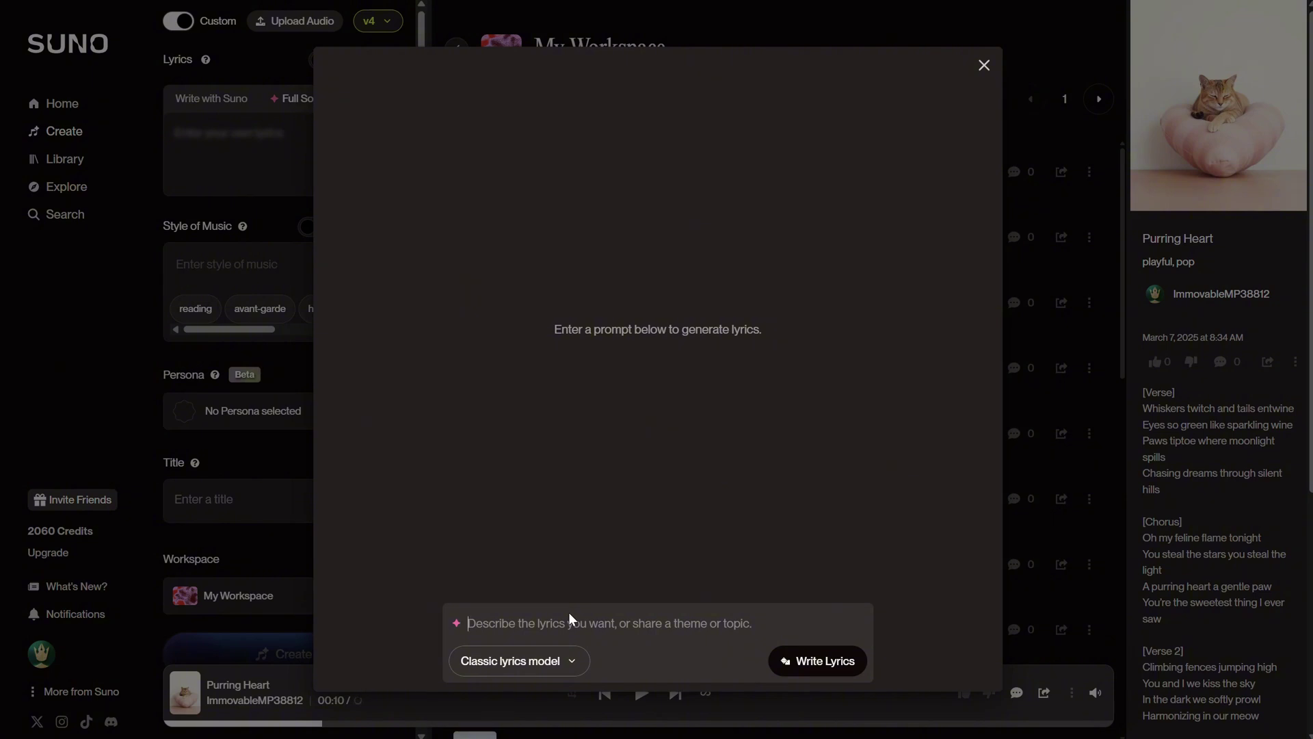
type("a cat in love")
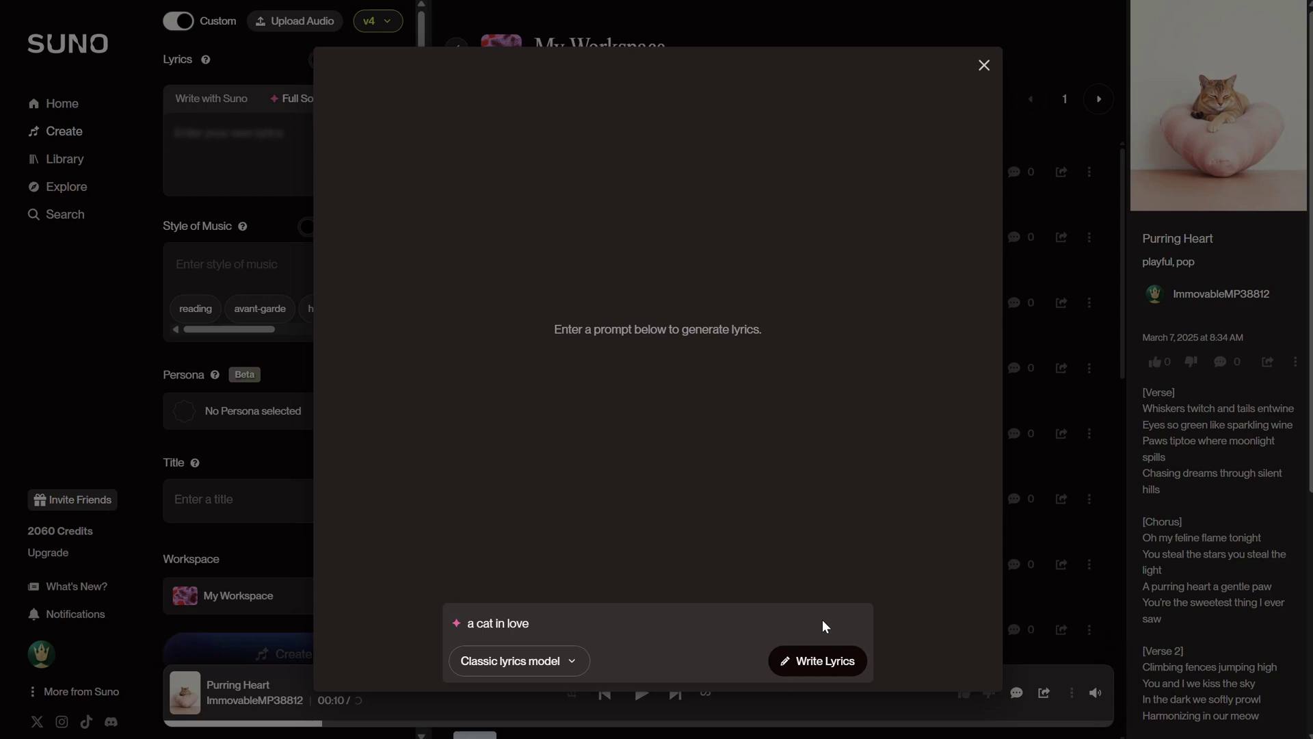
left_click(823, 662)
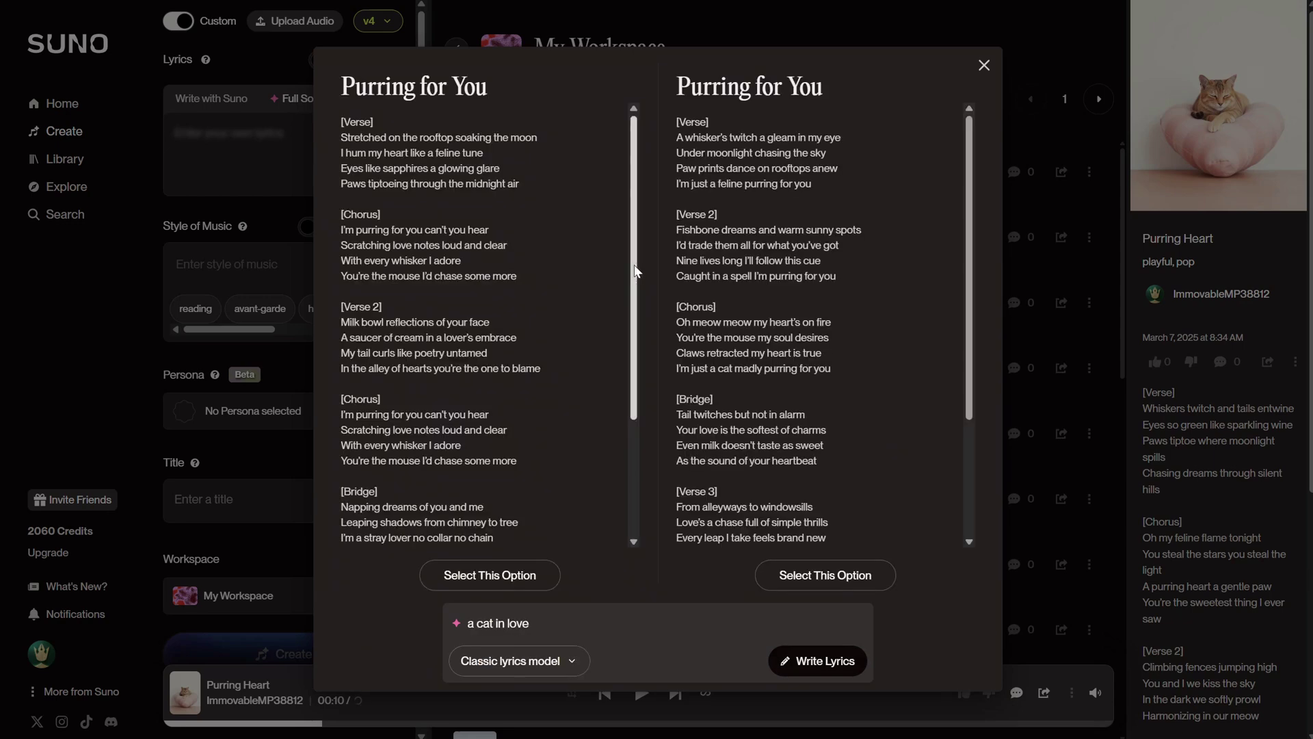
Compare the generated lyrics and select the second option, Purring for You
left_click_drag(635, 271, 635, 194)
scroll(957, 437, "down", 3)
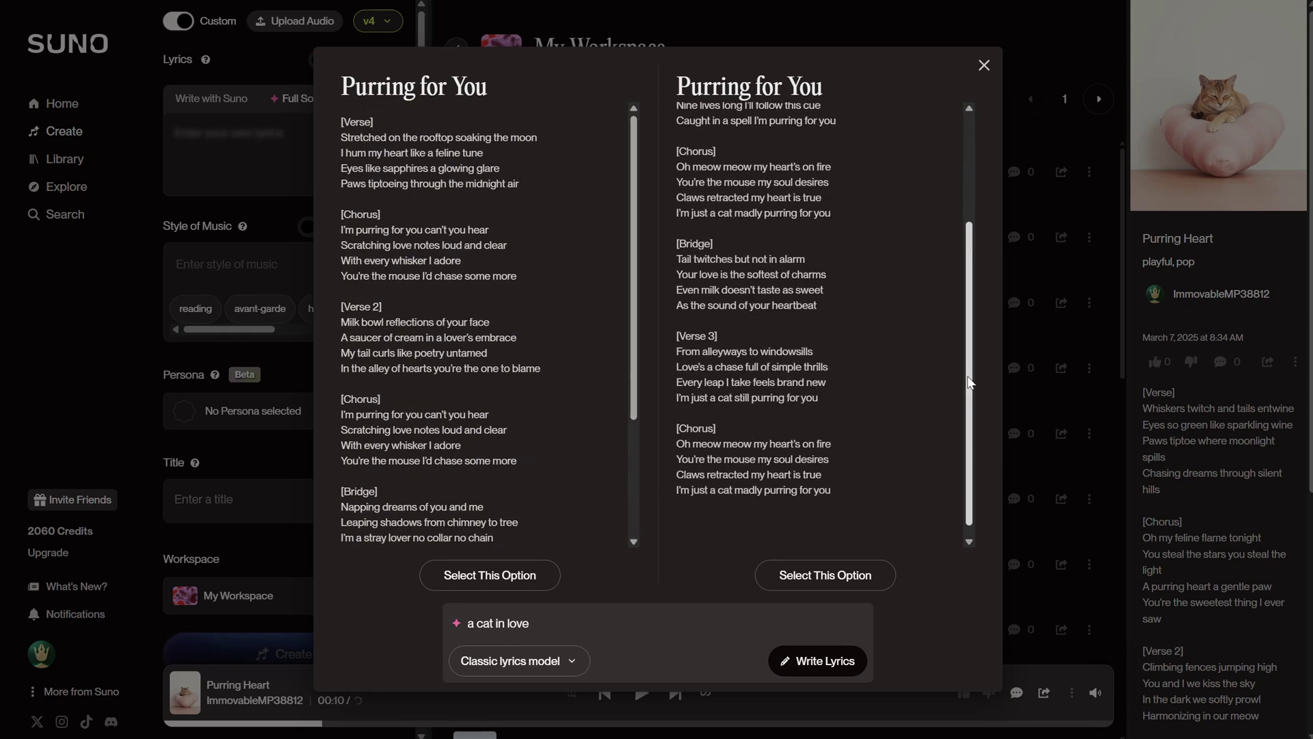
left_click_drag(966, 404, 998, 159)
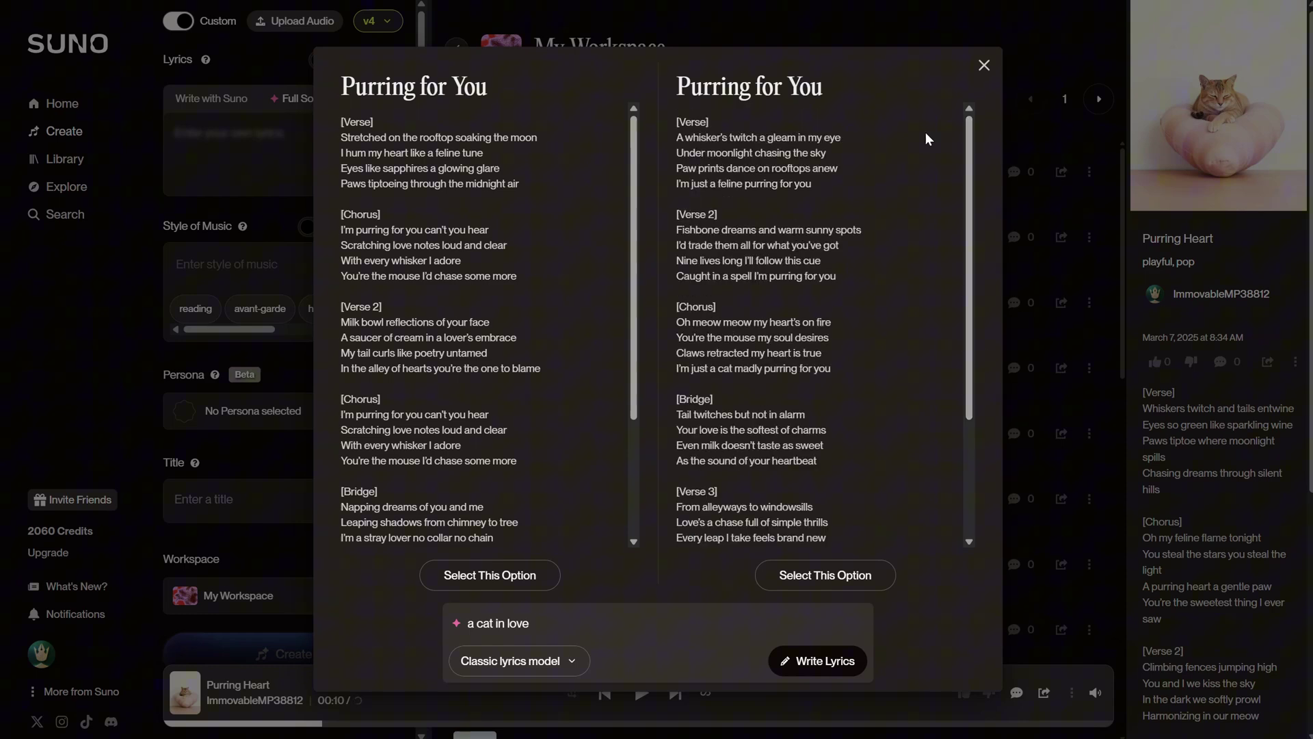
left_click(825, 578)
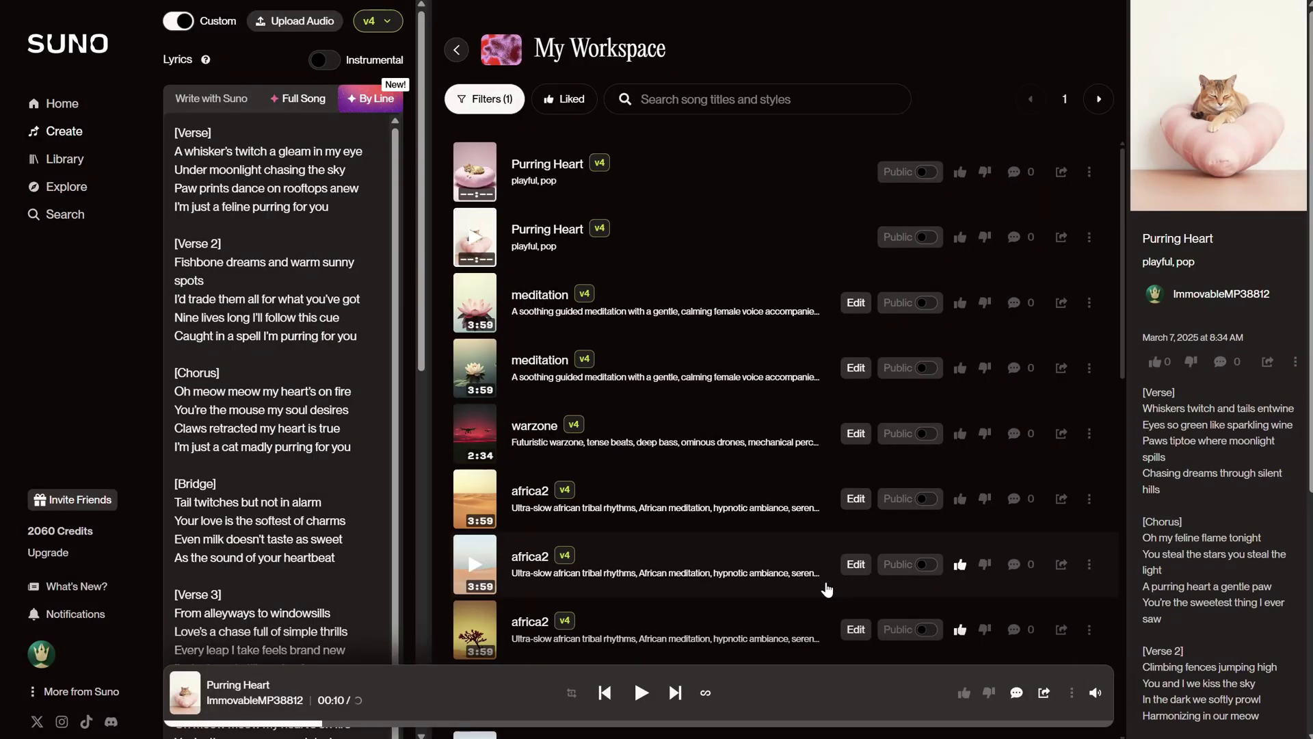
Clear the accidental text selection and scroll through the filled-in lyrics
scroll(335, 235, "down", 3)
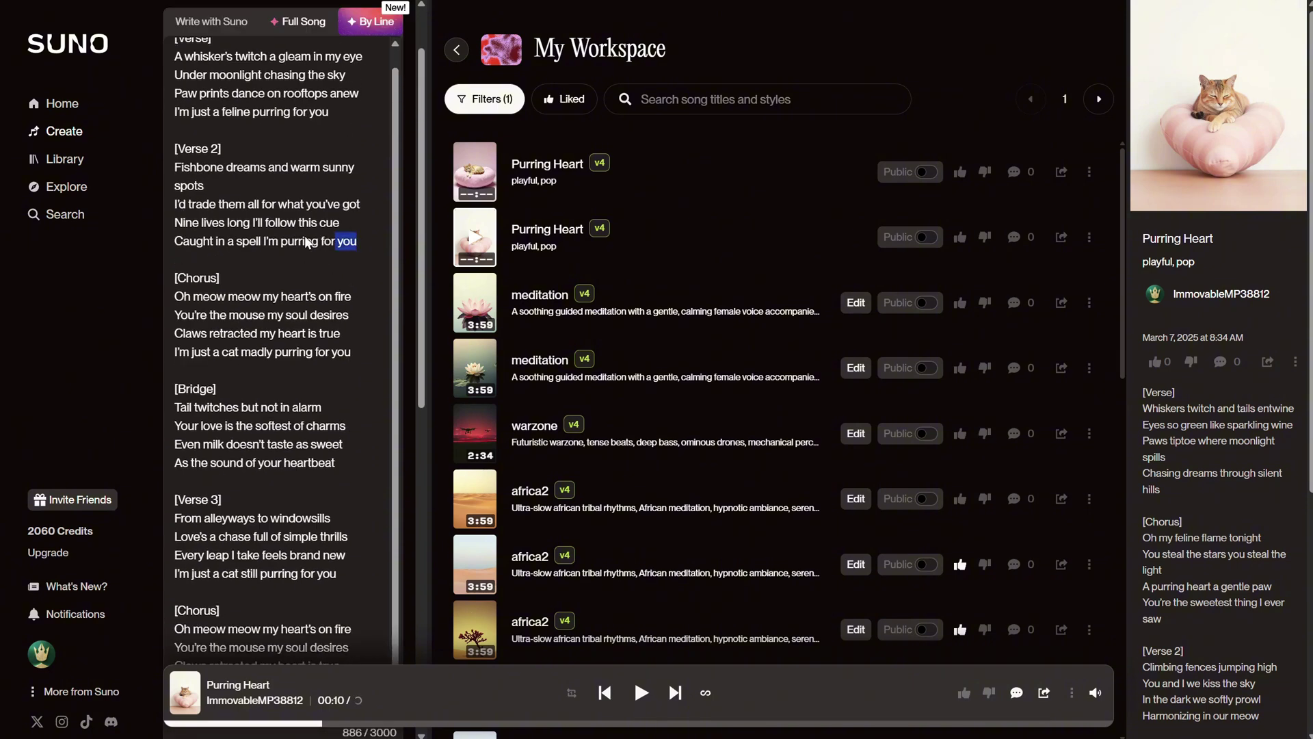
left_click(265, 261)
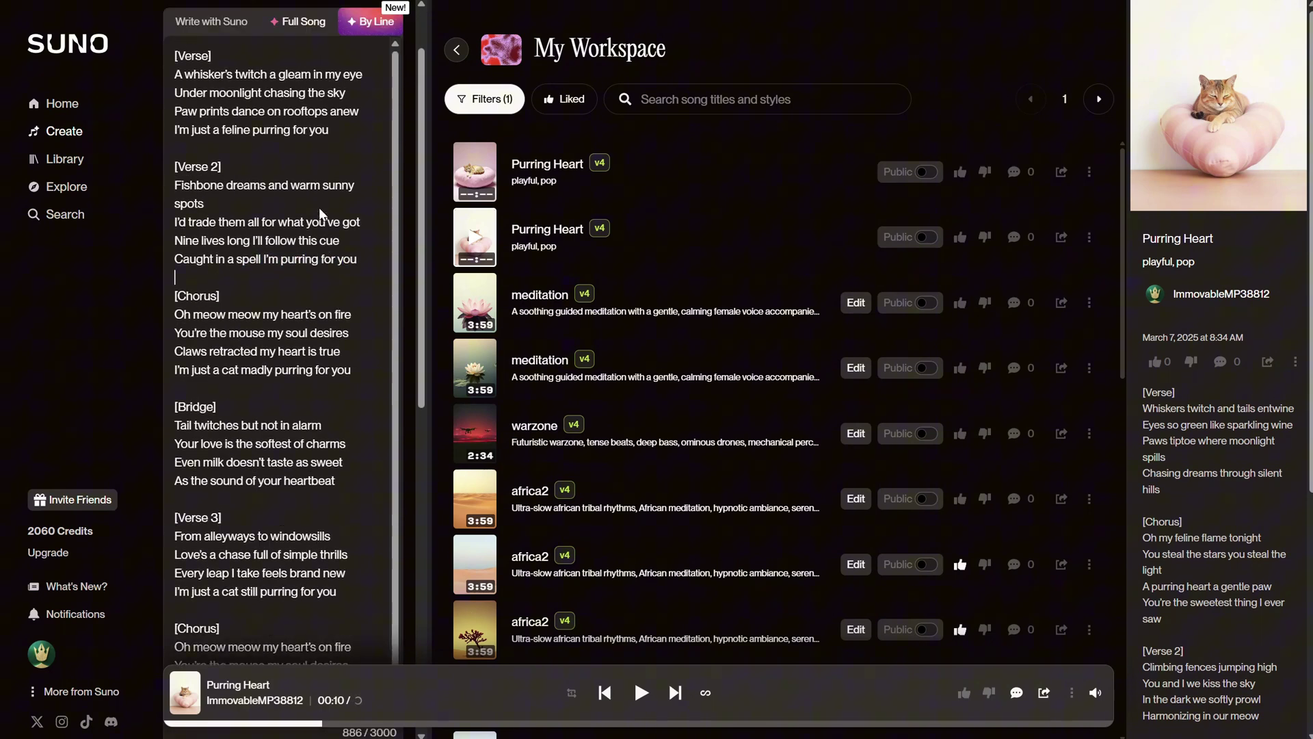
scroll(335, 287, "down", 6)
scroll(350, 331, "up", 3)
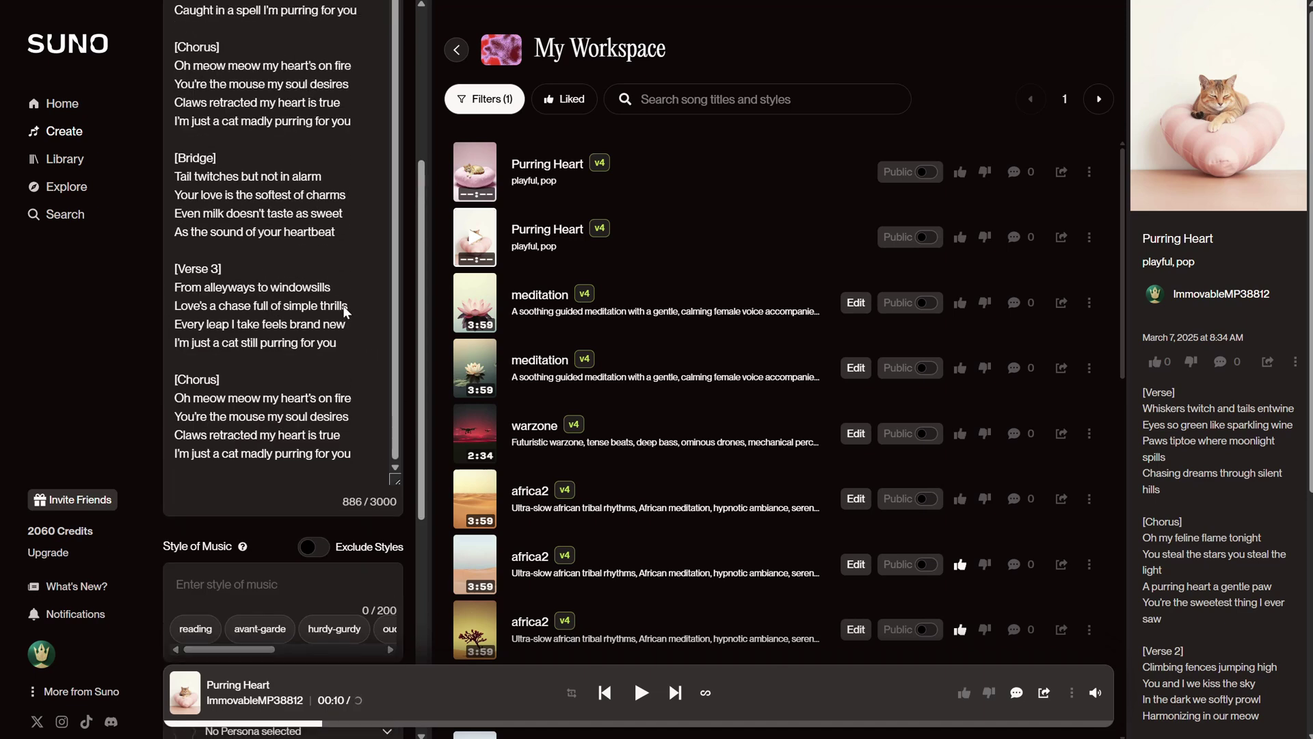
scroll(342, 294, "down", 3)
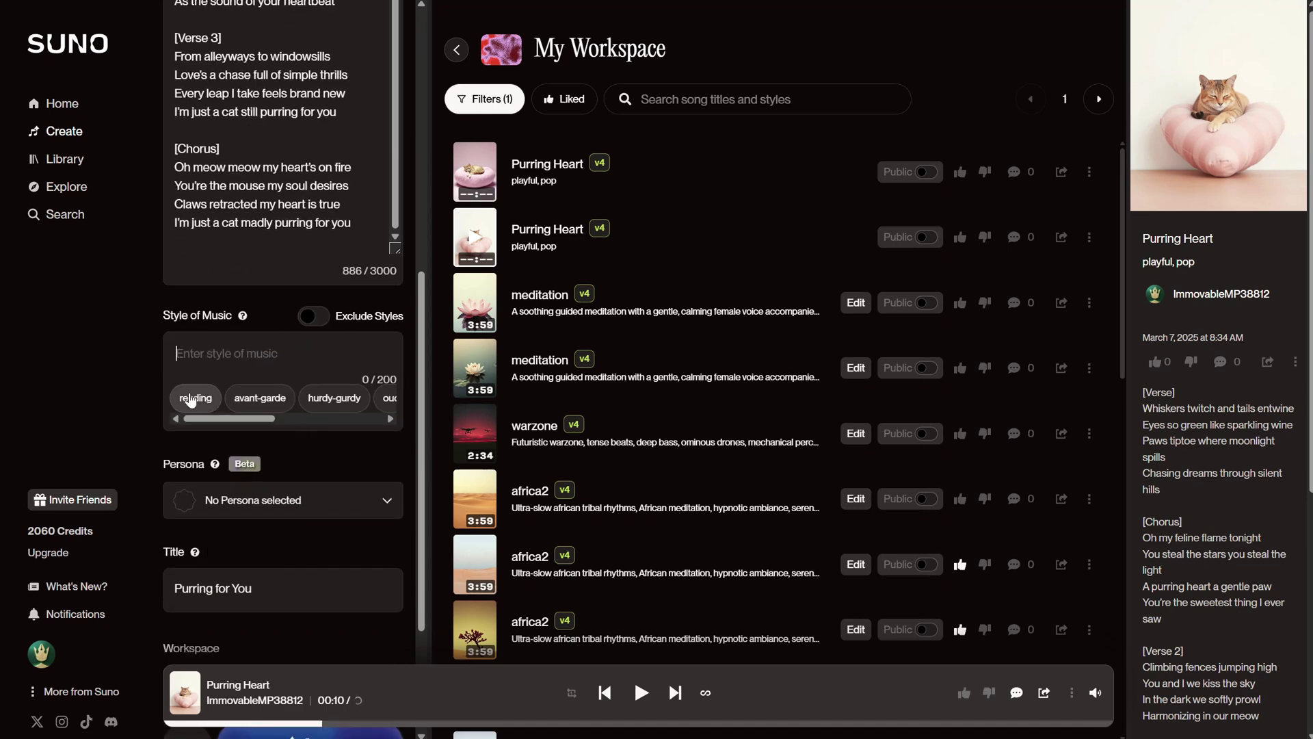
Add reading as the style, then replace it with house and add techno
left_click(193, 404)
double_click(268, 355)
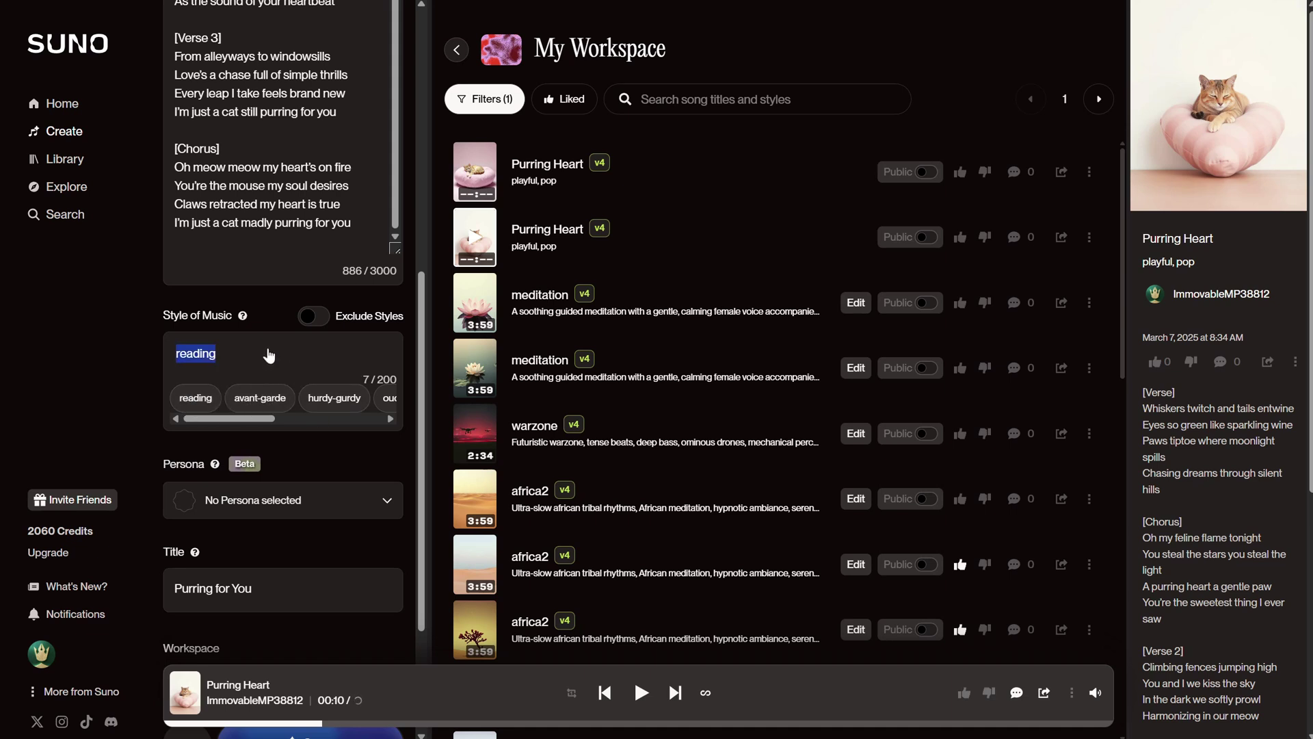
type("house")
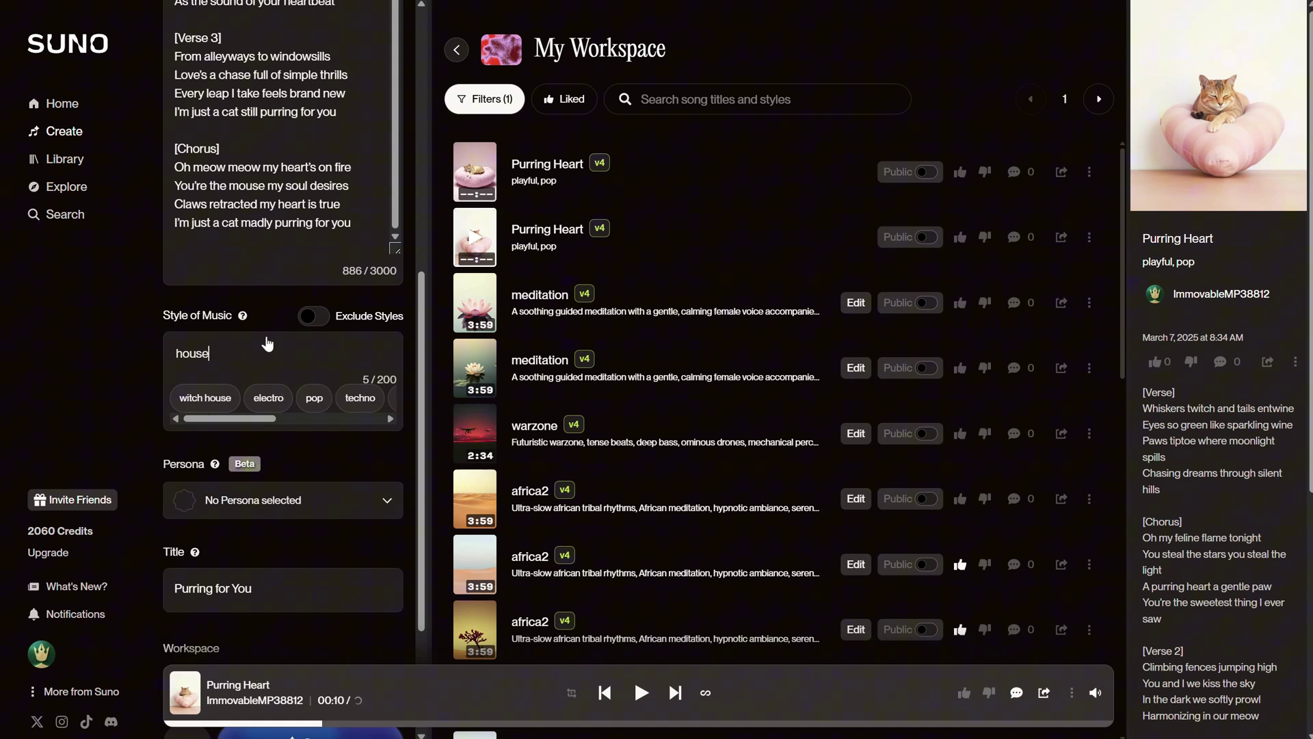
left_click_drag(231, 416, 260, 423)
left_click(292, 401)
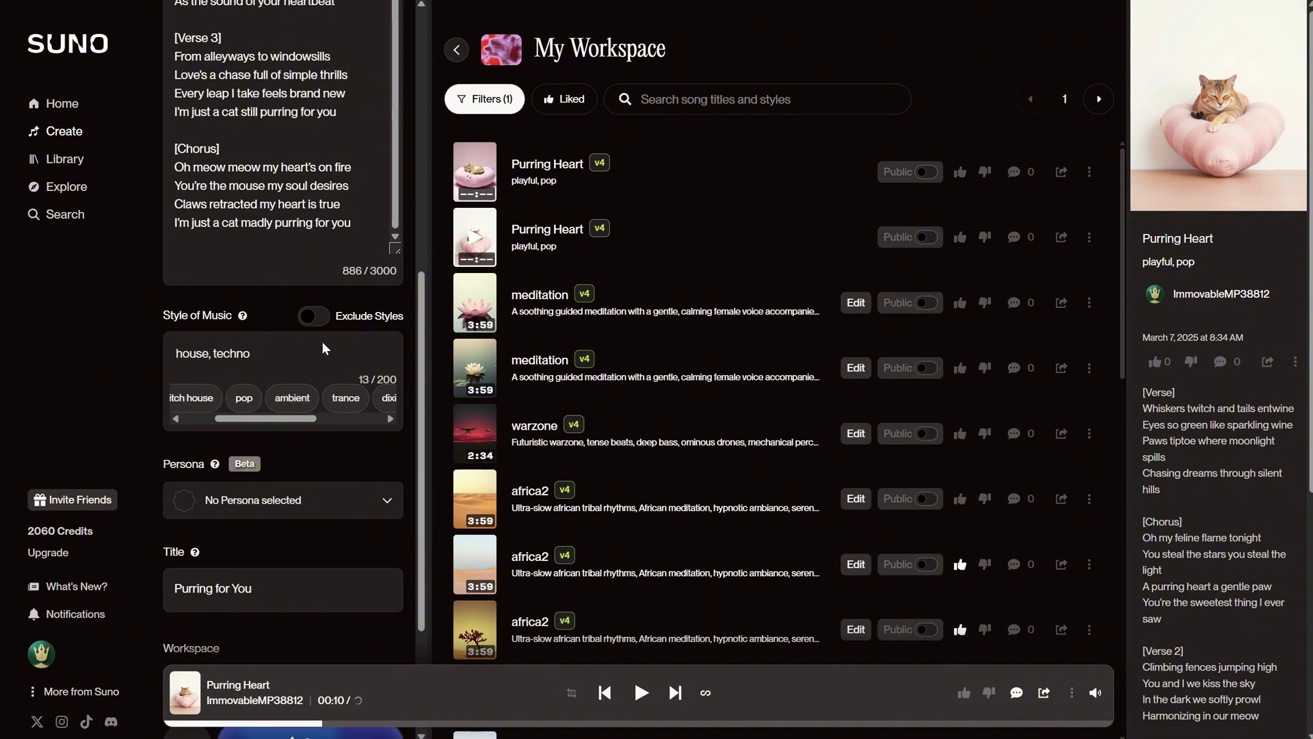
Select and deselect the 'Purring for You' title, then scroll back to the form's top
scroll(322, 344, "down", 2)
left_click_drag(285, 421, 209, 401)
mouse_move(195, 400)
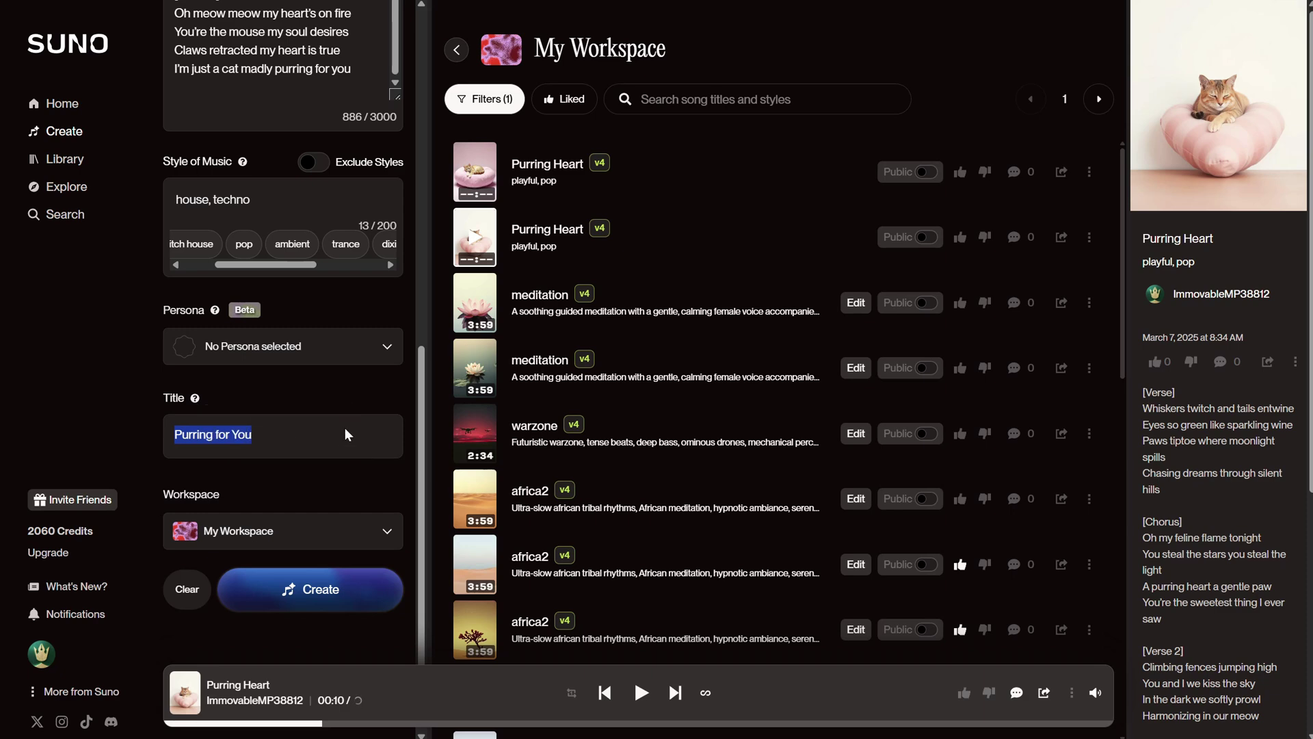
left_click(344, 428)
scroll(315, 364, "up", 3)
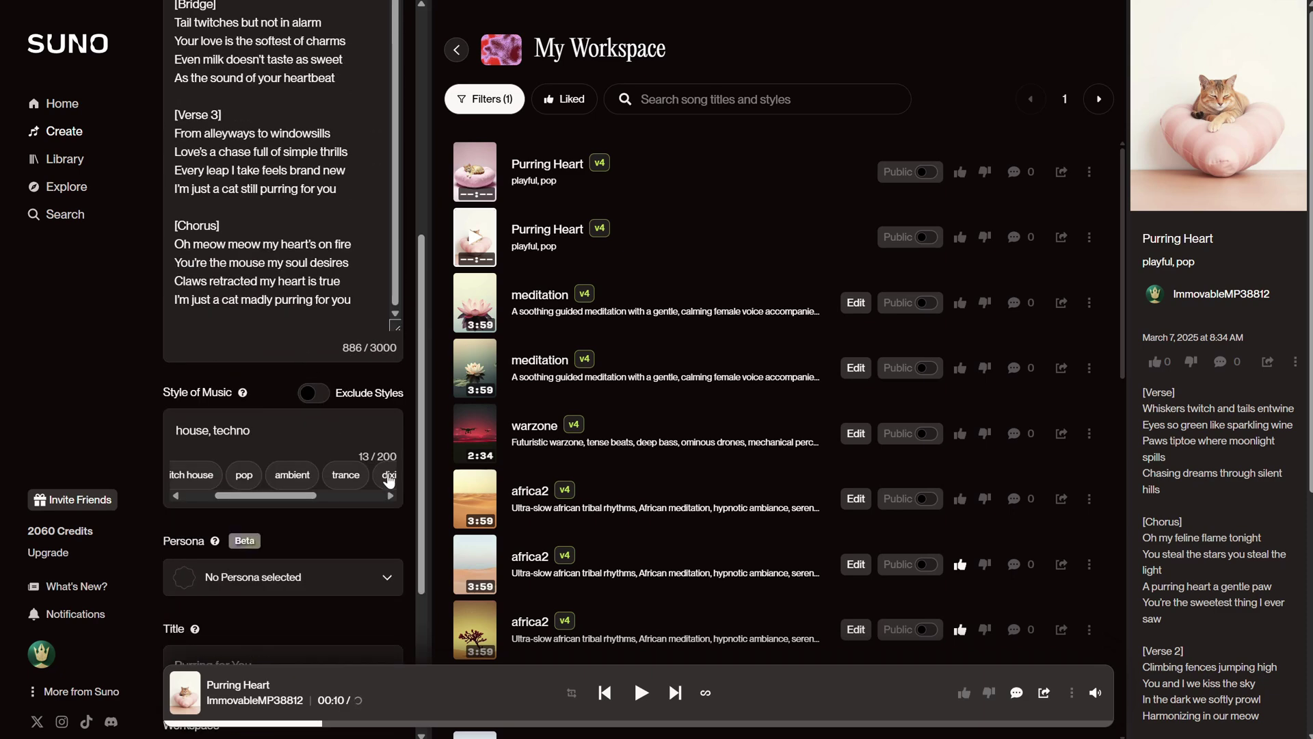
scroll(301, 334, "up", 4)
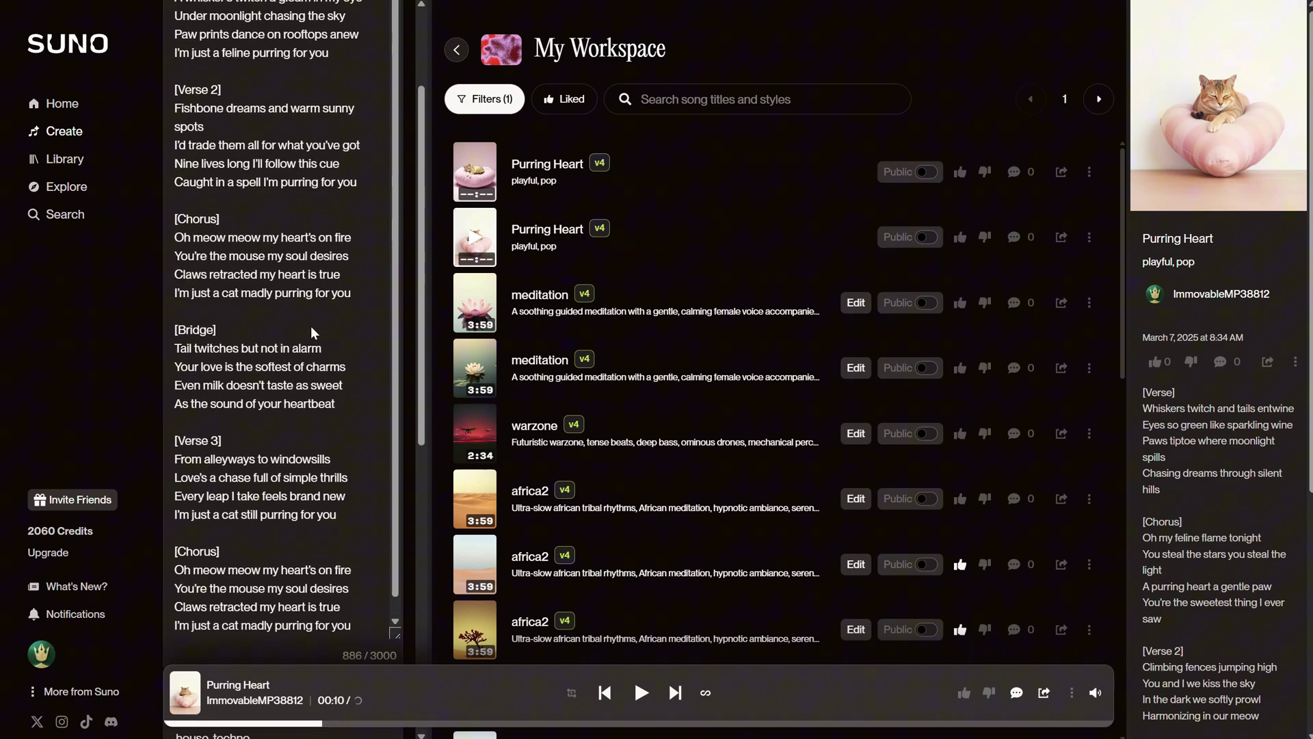
scroll(311, 325, "up", 2)
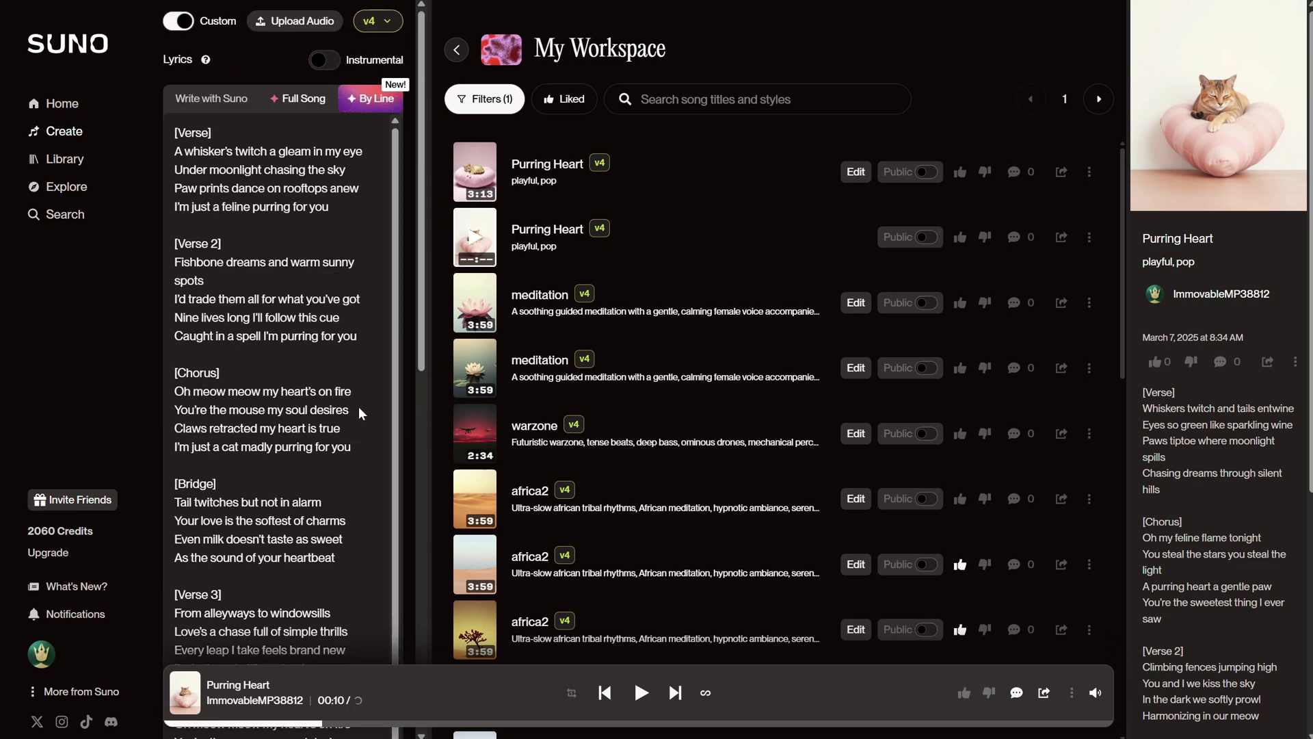
Make the song instrumental with style 'a piano solo, romantic' and title 'piano solo romantic song'
left_click(319, 60)
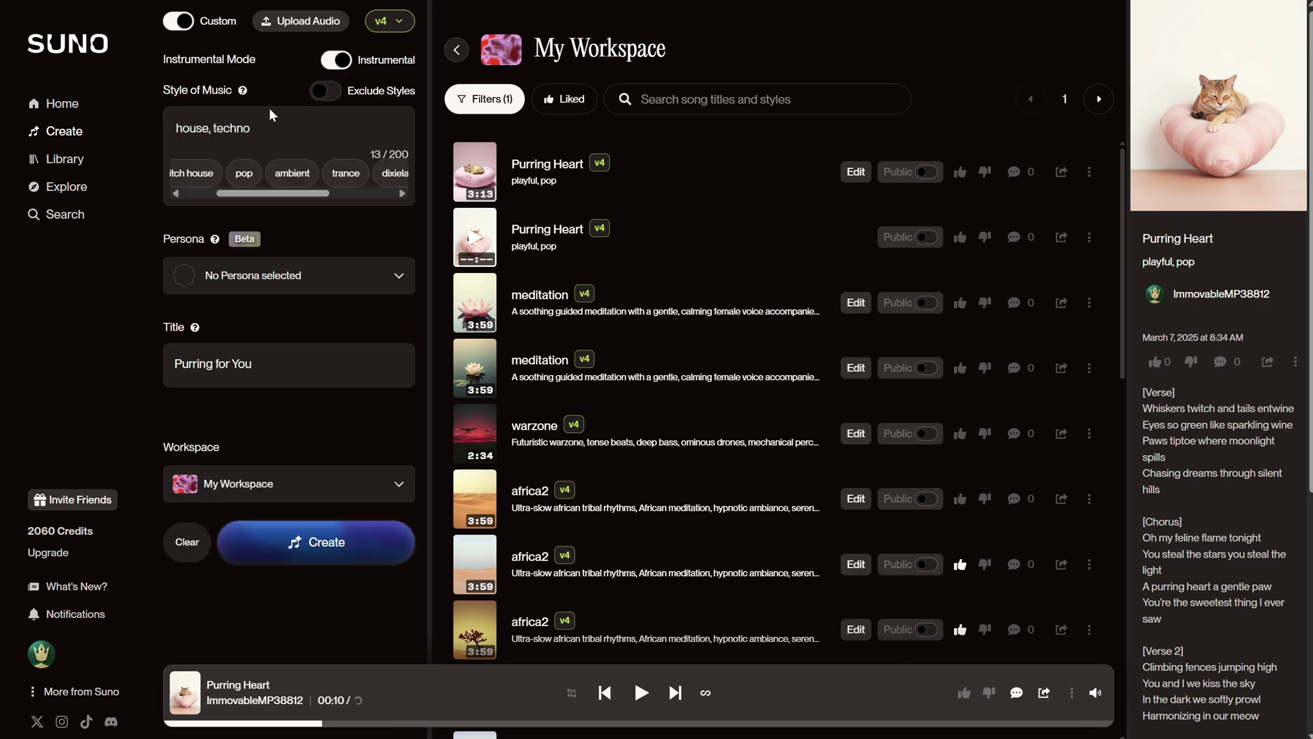
left_click(303, 113)
key("ctrl+shift+Left")
key("ctrl+shift+Left")
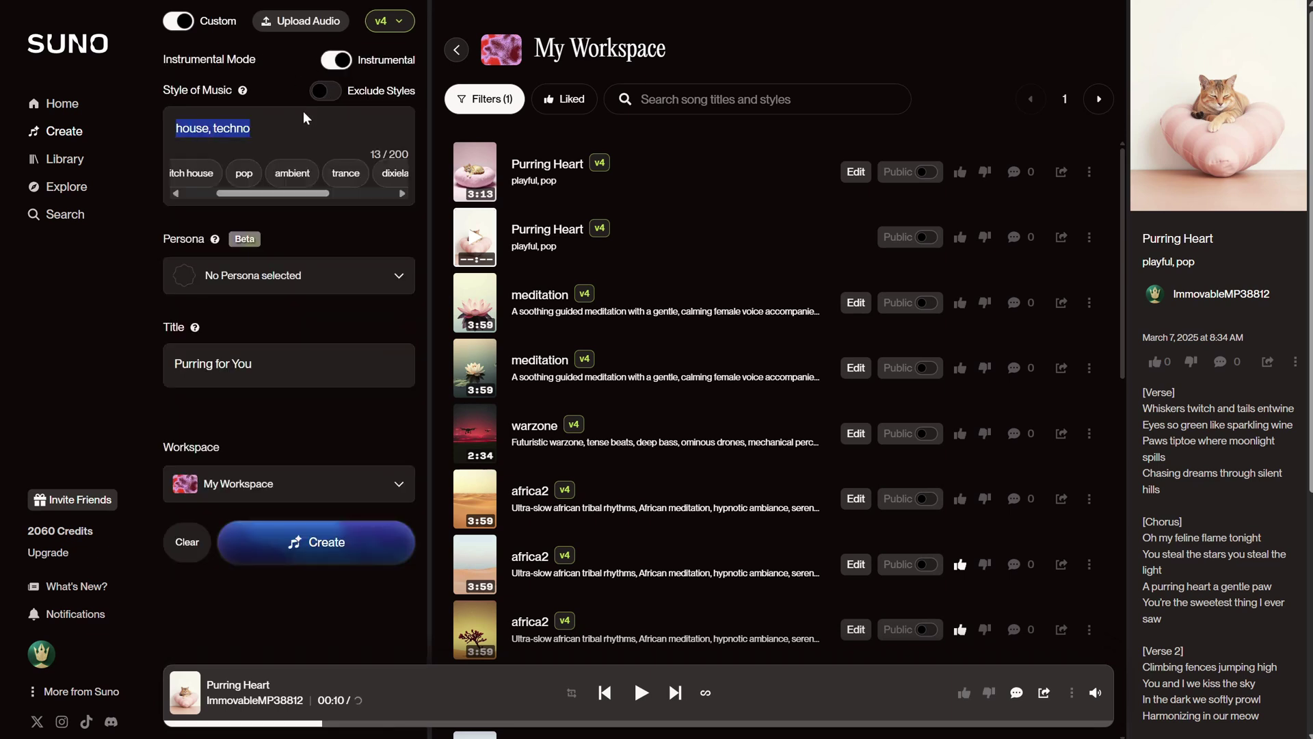
type("a ")
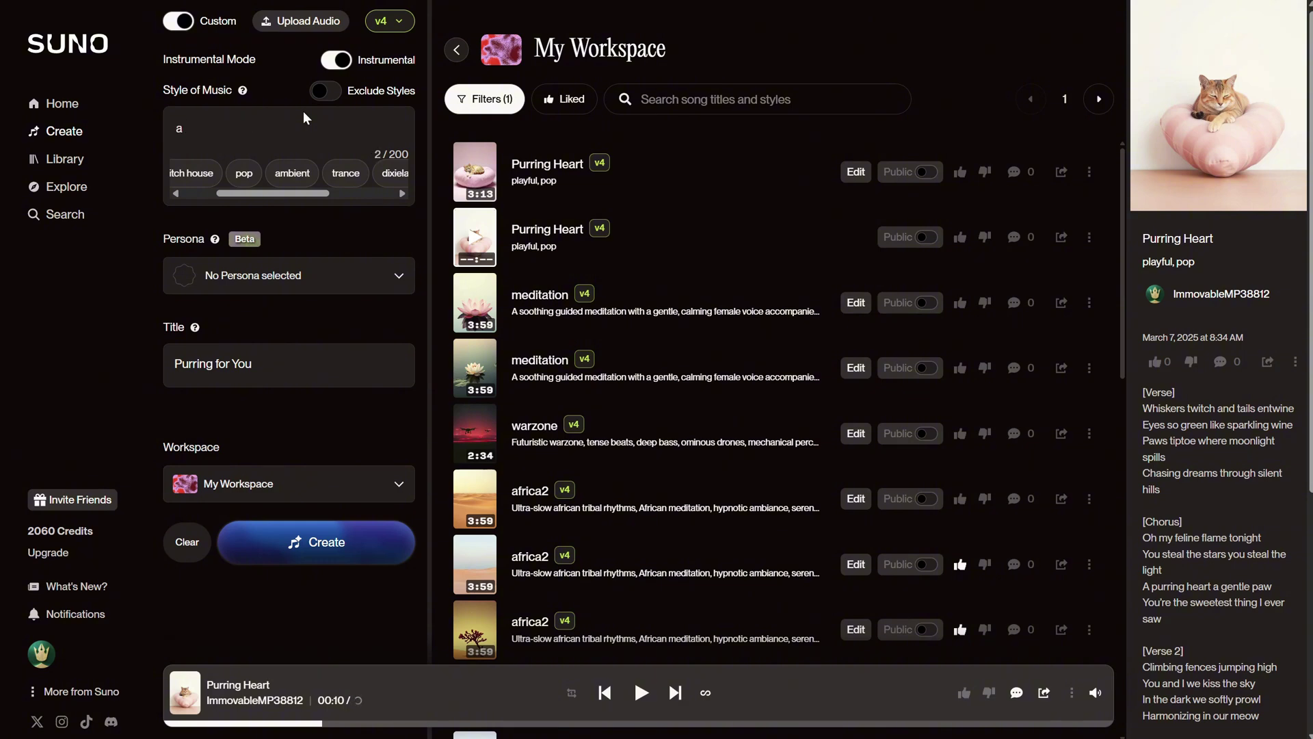
type("piano solo, romantic")
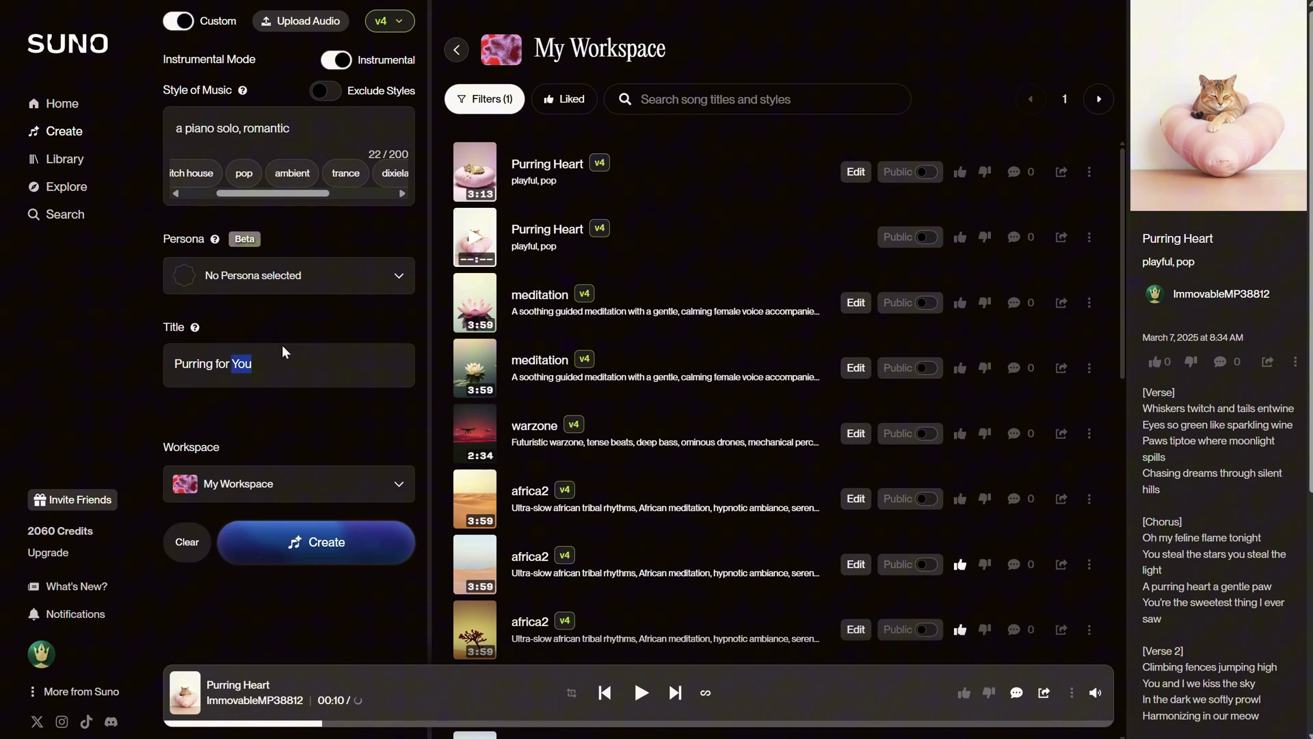
triple_click(282, 345)
type("piano solo romantic song")
Create the 'Romantic Songs' workspace and confirm it appears in the workspace list
left_click(335, 485)
scroll(343, 420, "down", 5)
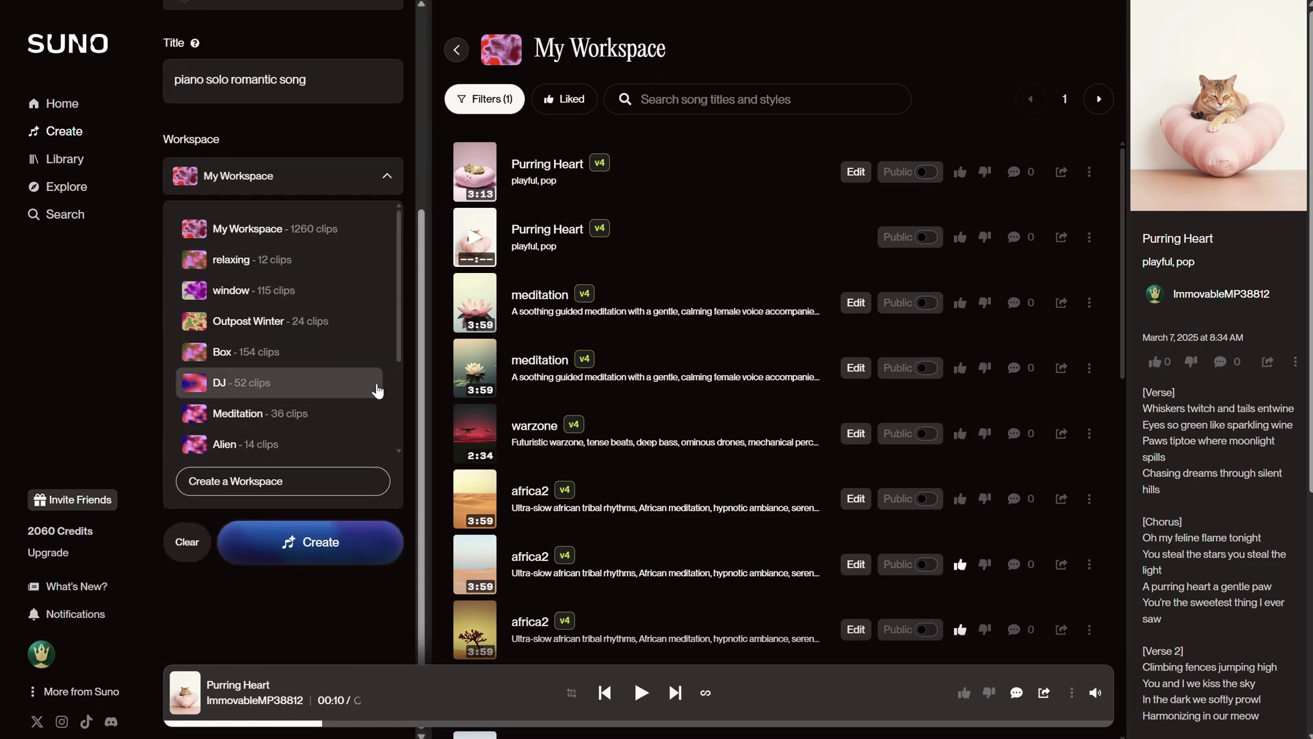
left_click(281, 472)
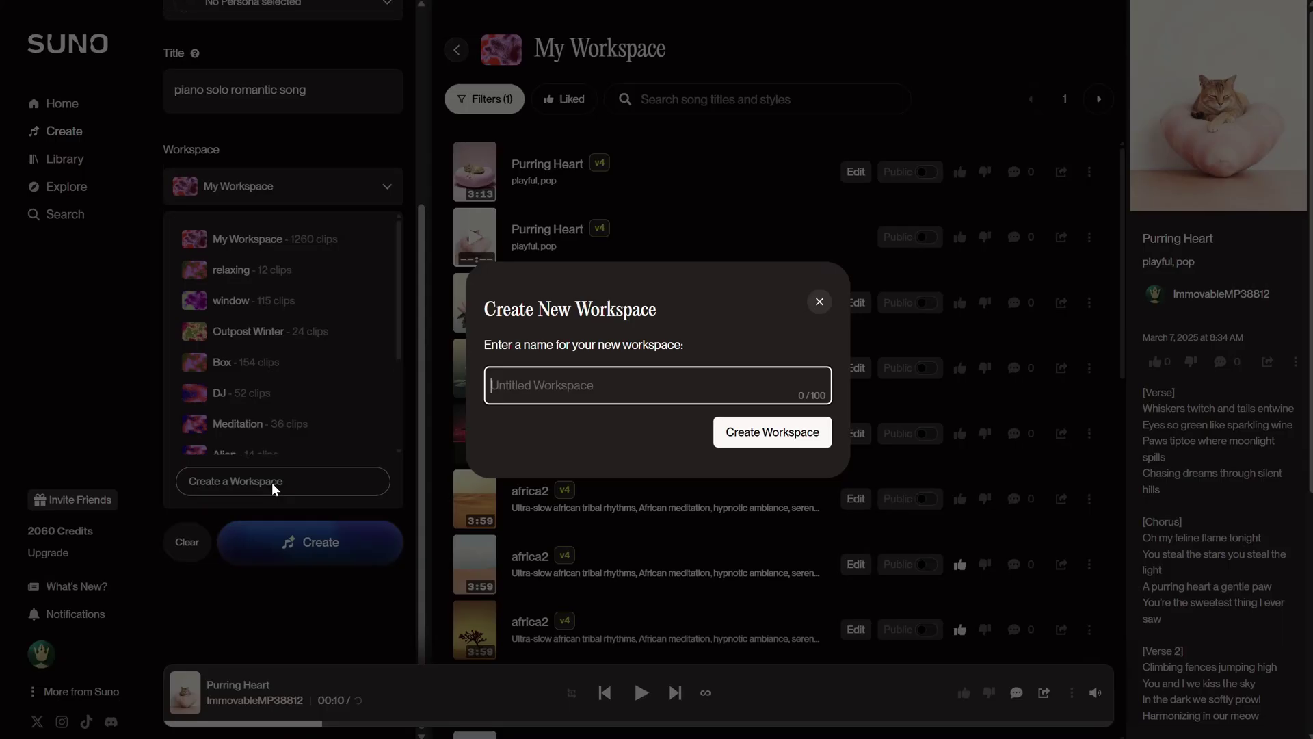
type("Romantic Songs")
left_click(767, 437)
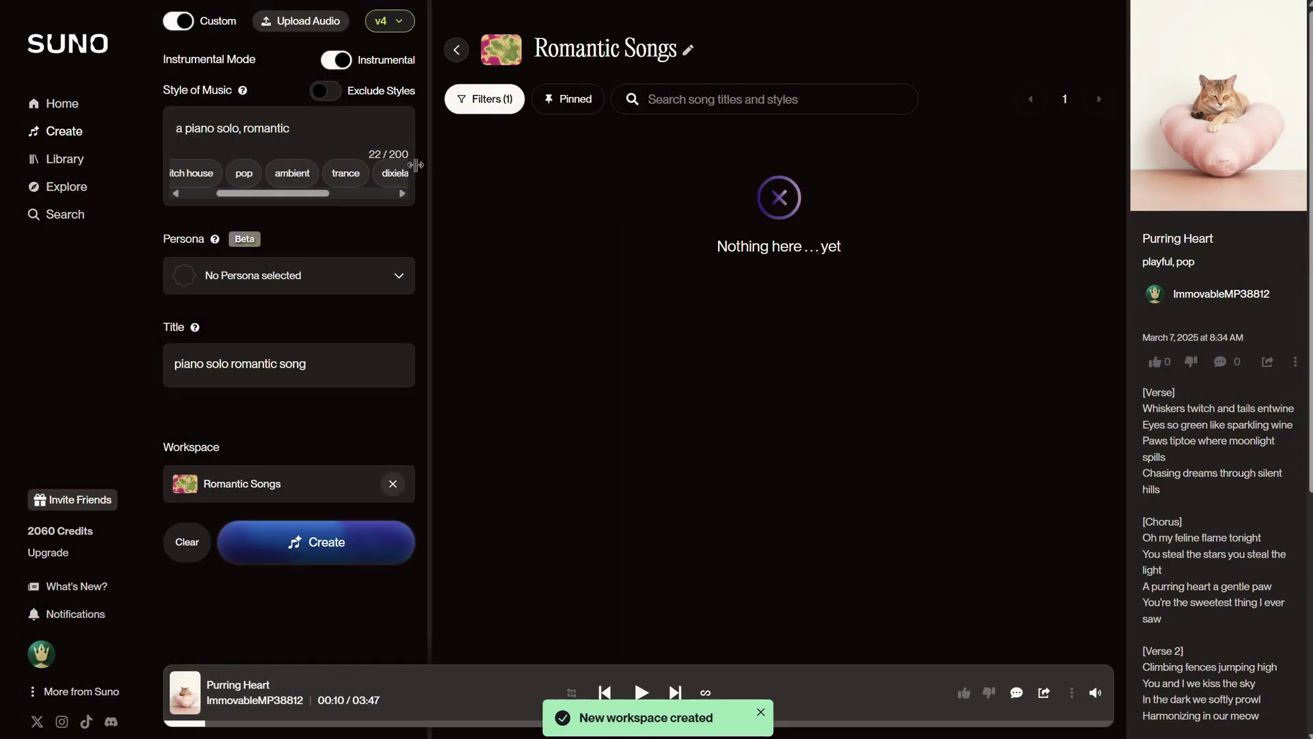
left_click(321, 486)
scroll(330, 465, "down", 5)
scroll(322, 424, "up", 3)
Generate the piano solo tracks, view the relaxing and Outpost Winter workspaces, then return to Romantic Songs
left_click(294, 385)
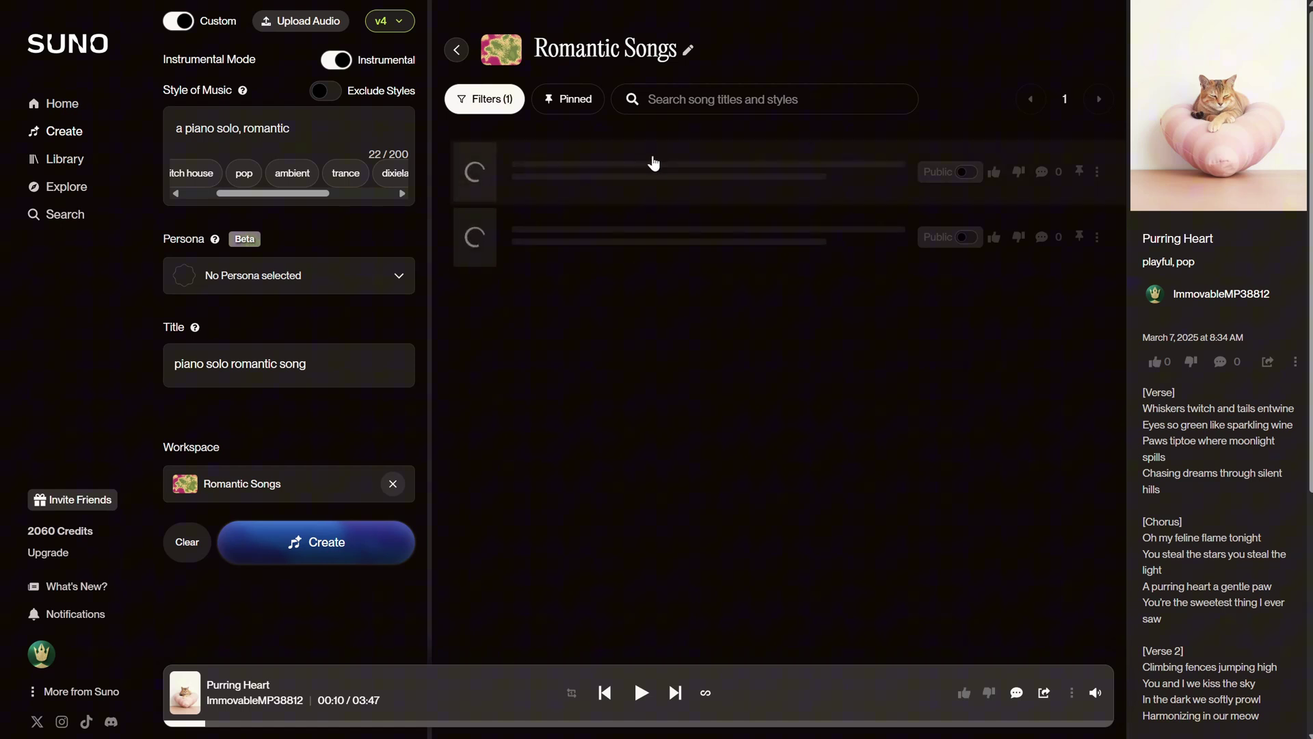
left_click(294, 496)
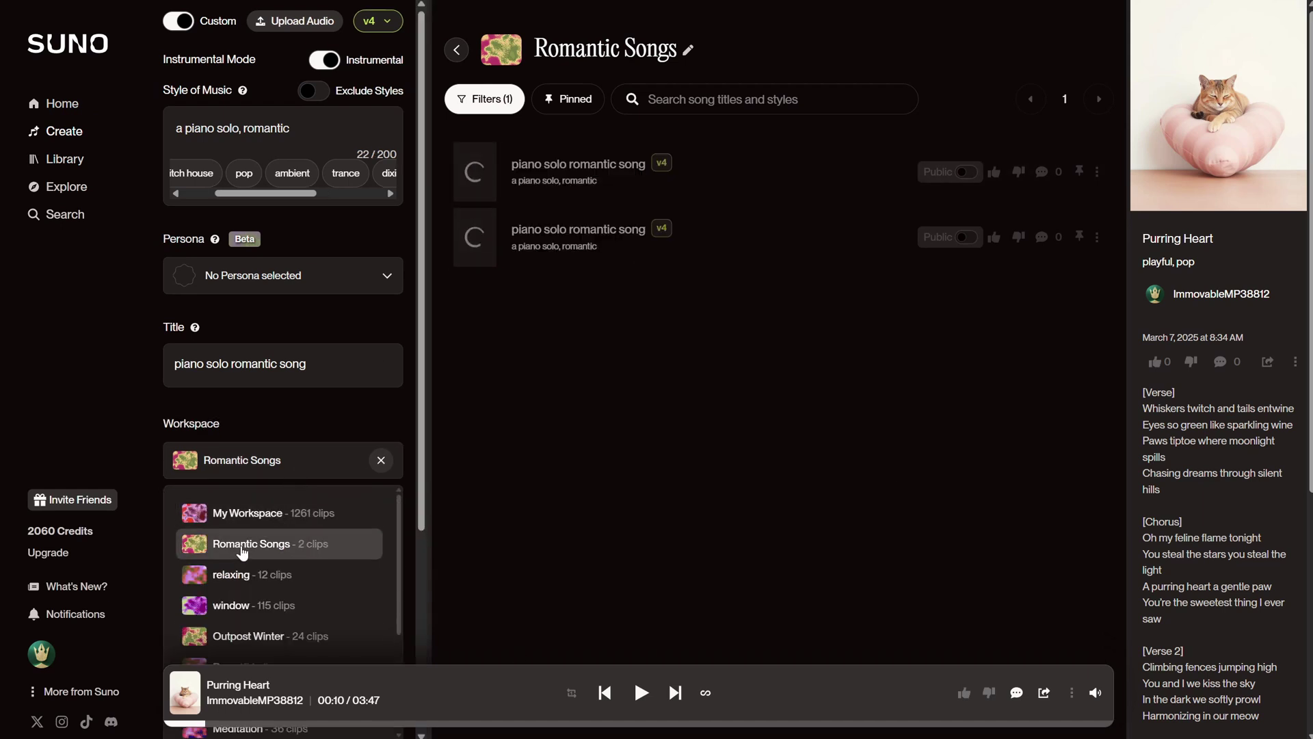
left_click(225, 578)
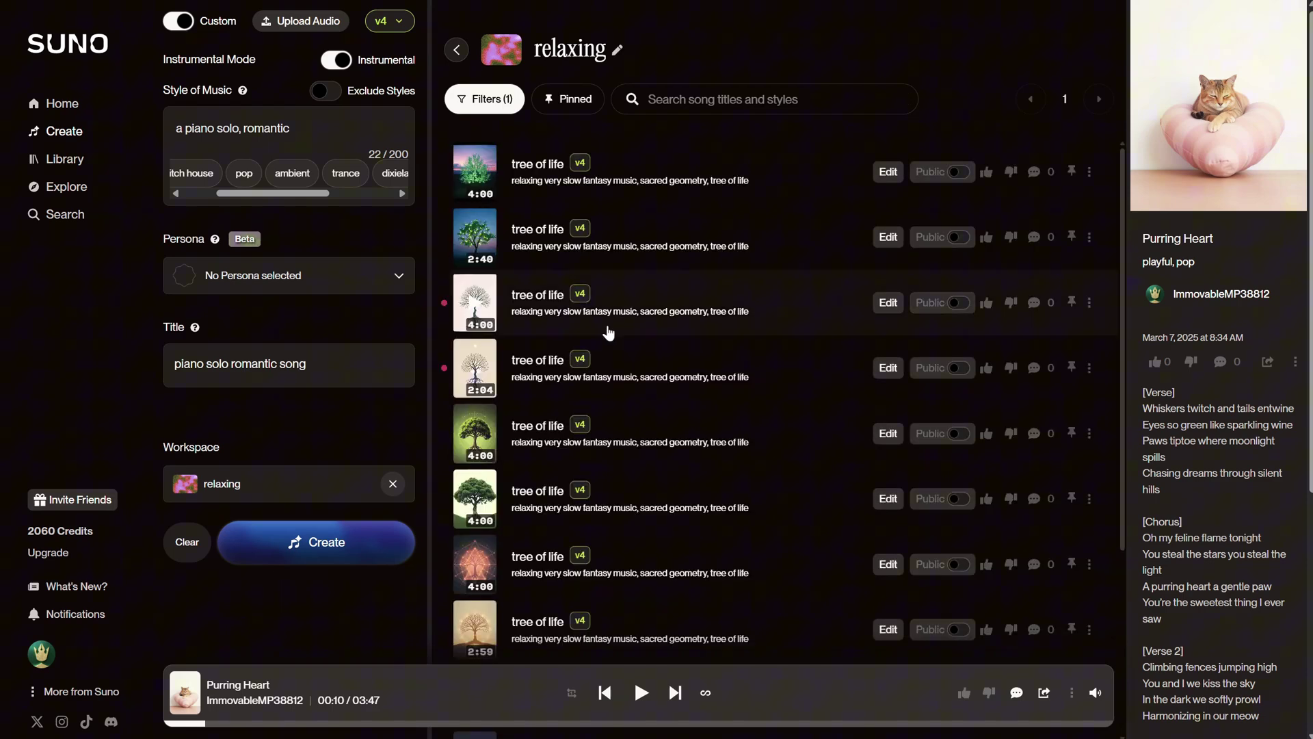
left_click(281, 489)
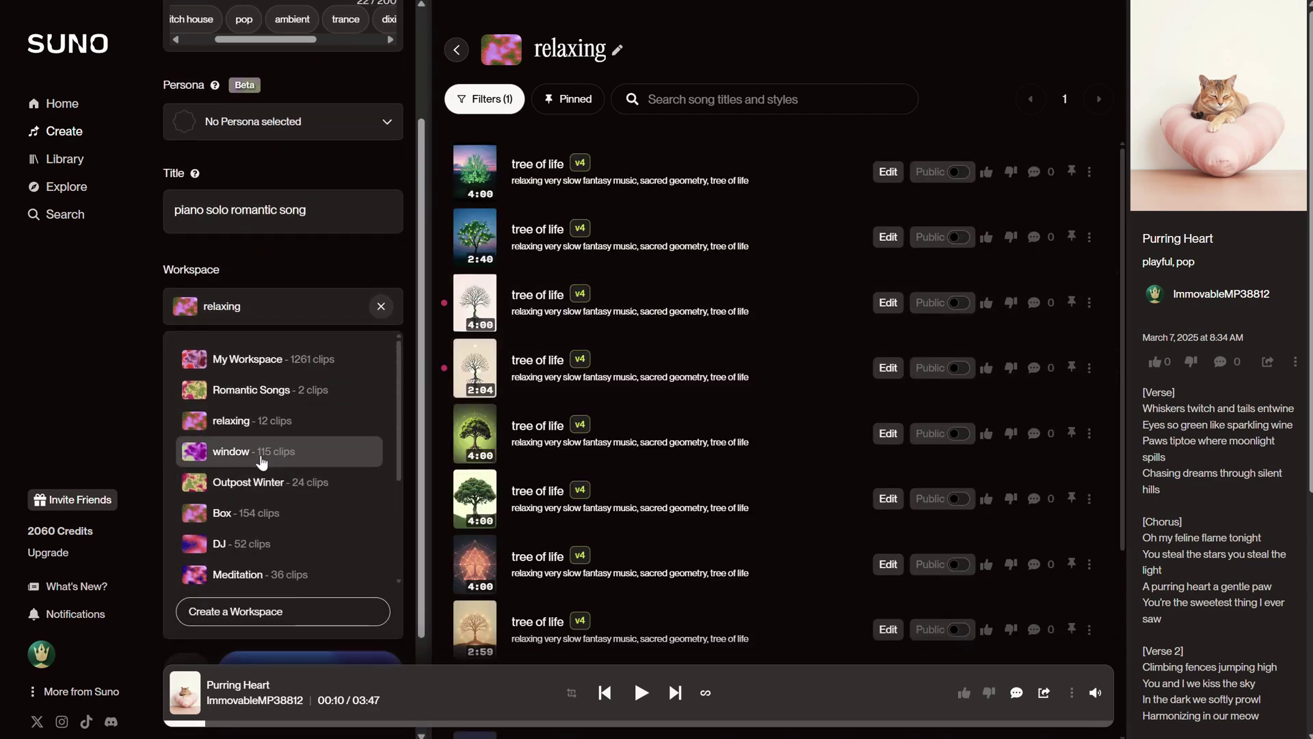
left_click(224, 485)
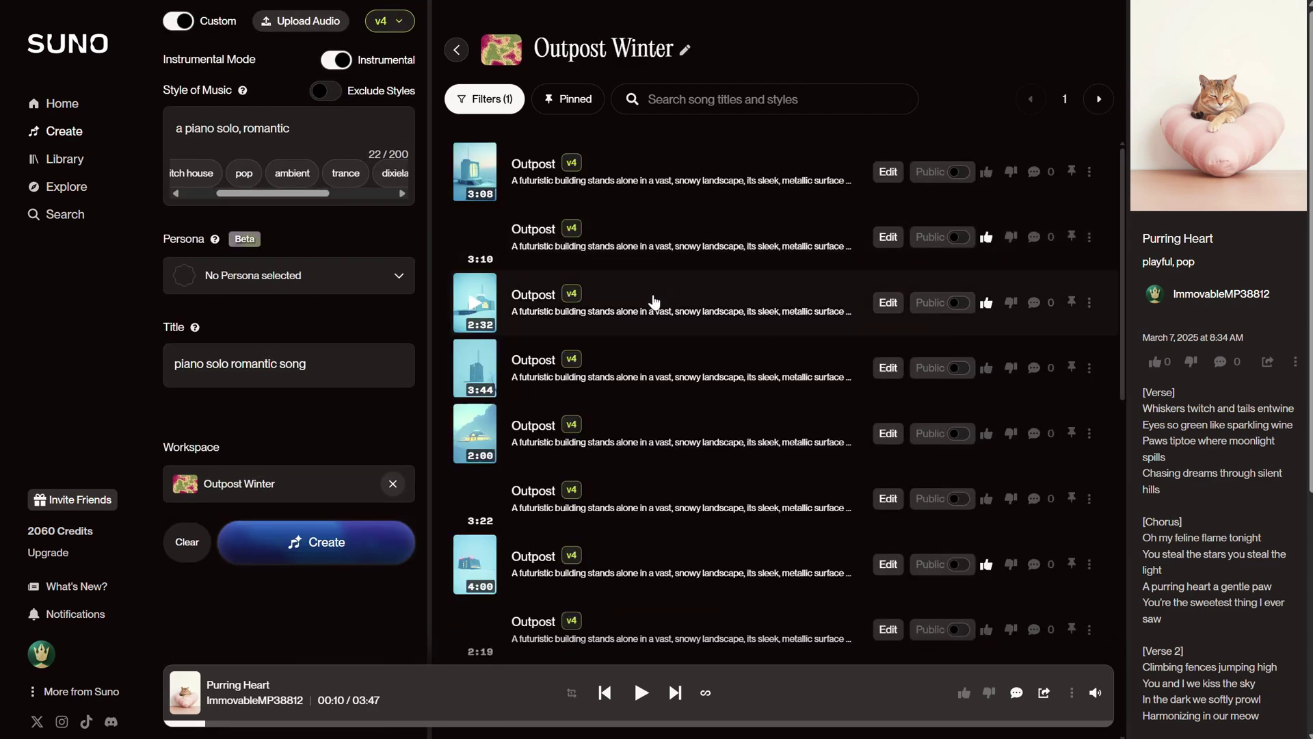
left_click(272, 497)
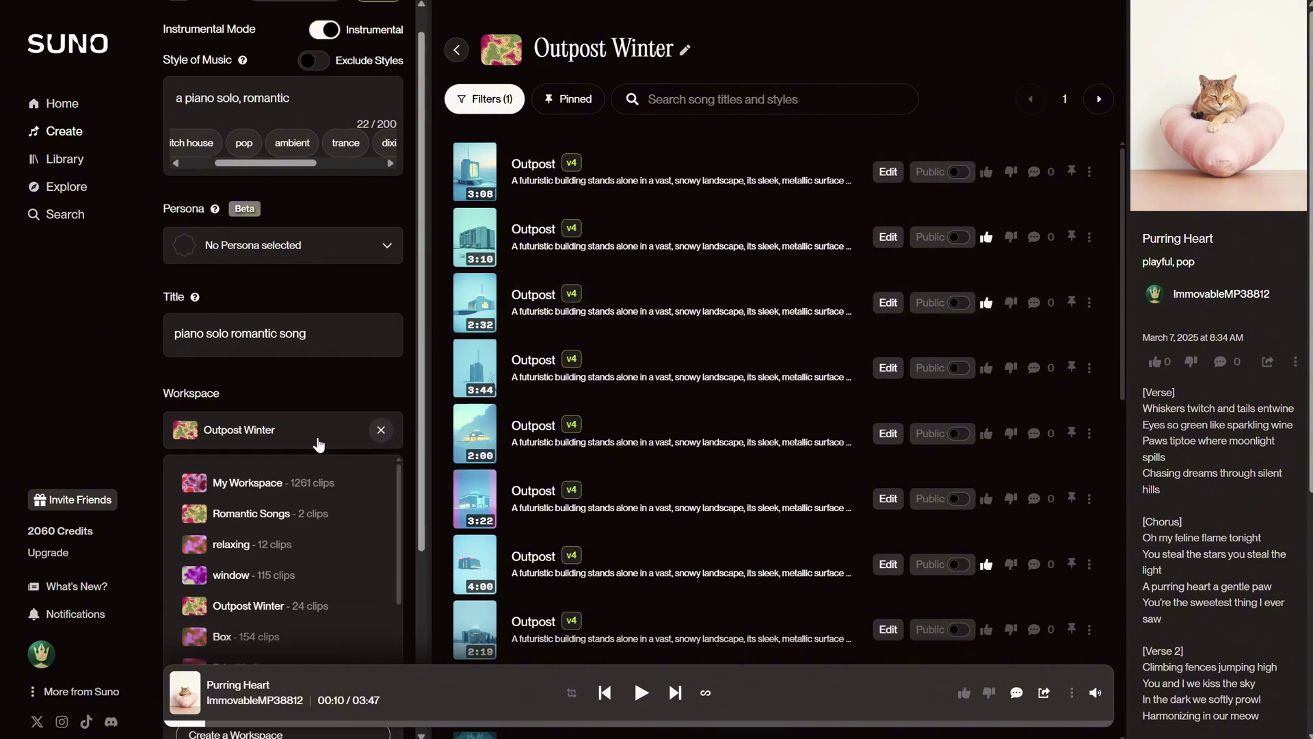
left_click(239, 472)
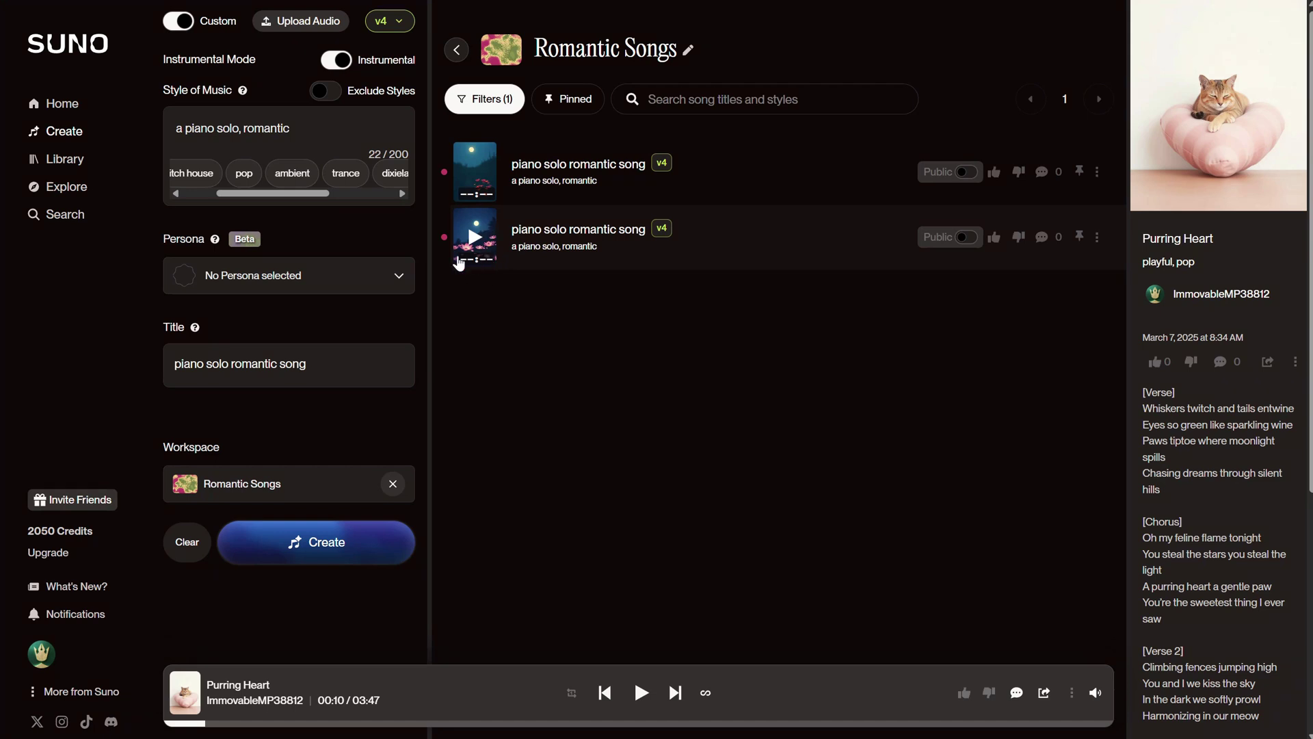
Switch the workspace to My Workspace, then back to Romantic Songs
left_click(234, 492)
left_click(236, 512)
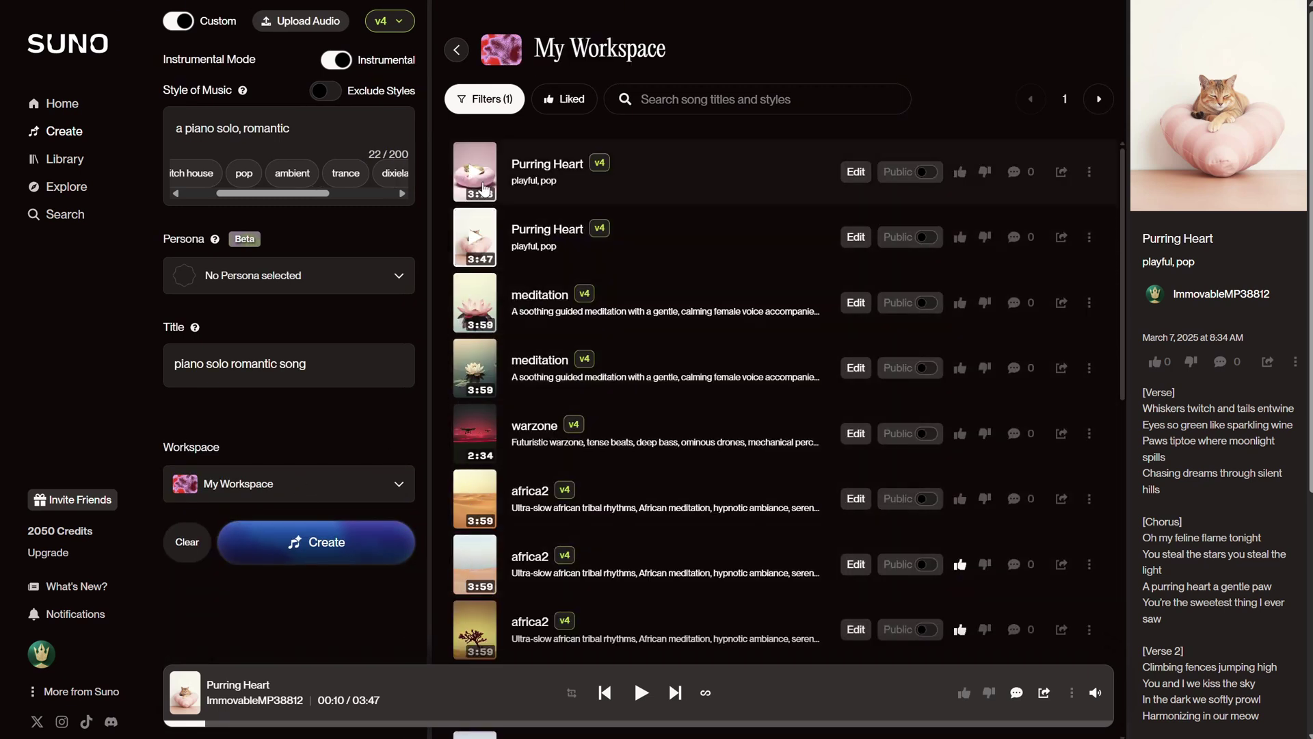
left_click(314, 487)
left_click(264, 543)
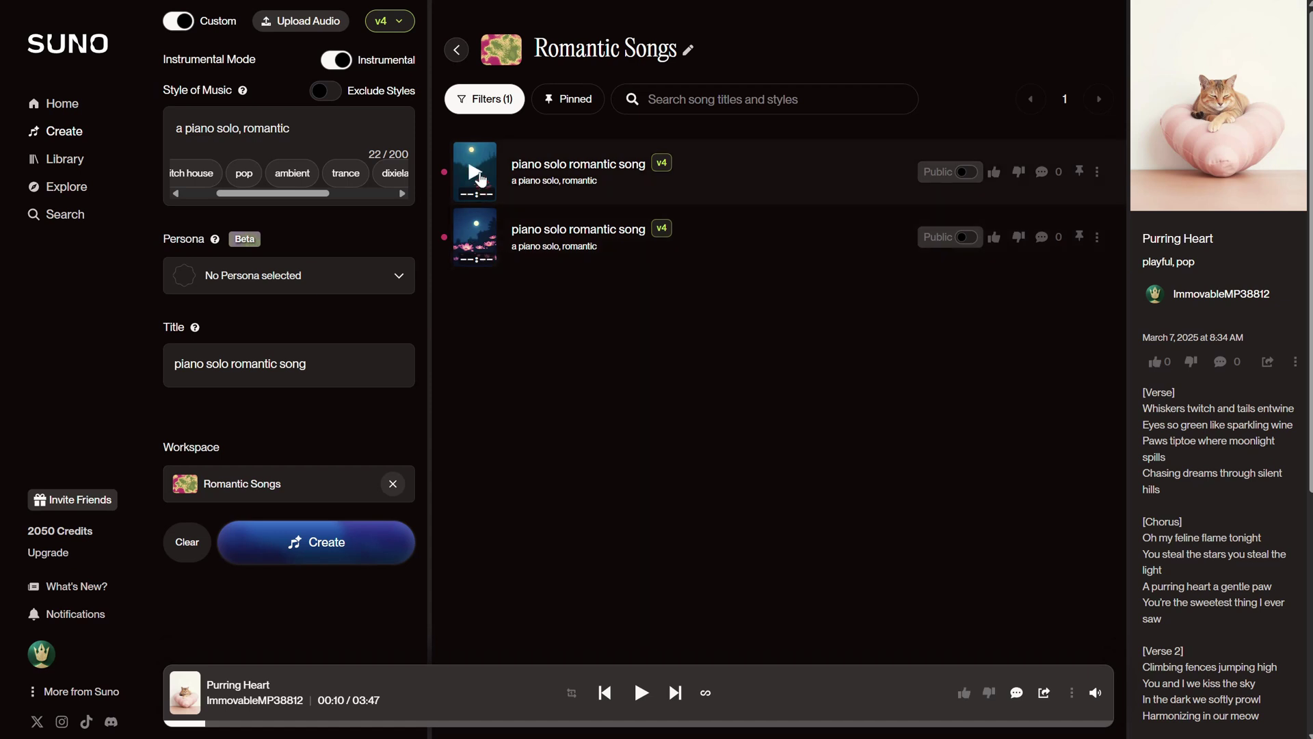
Play both piano solo romantic songs, then reset the workspace to My Workspace
left_click(481, 179)
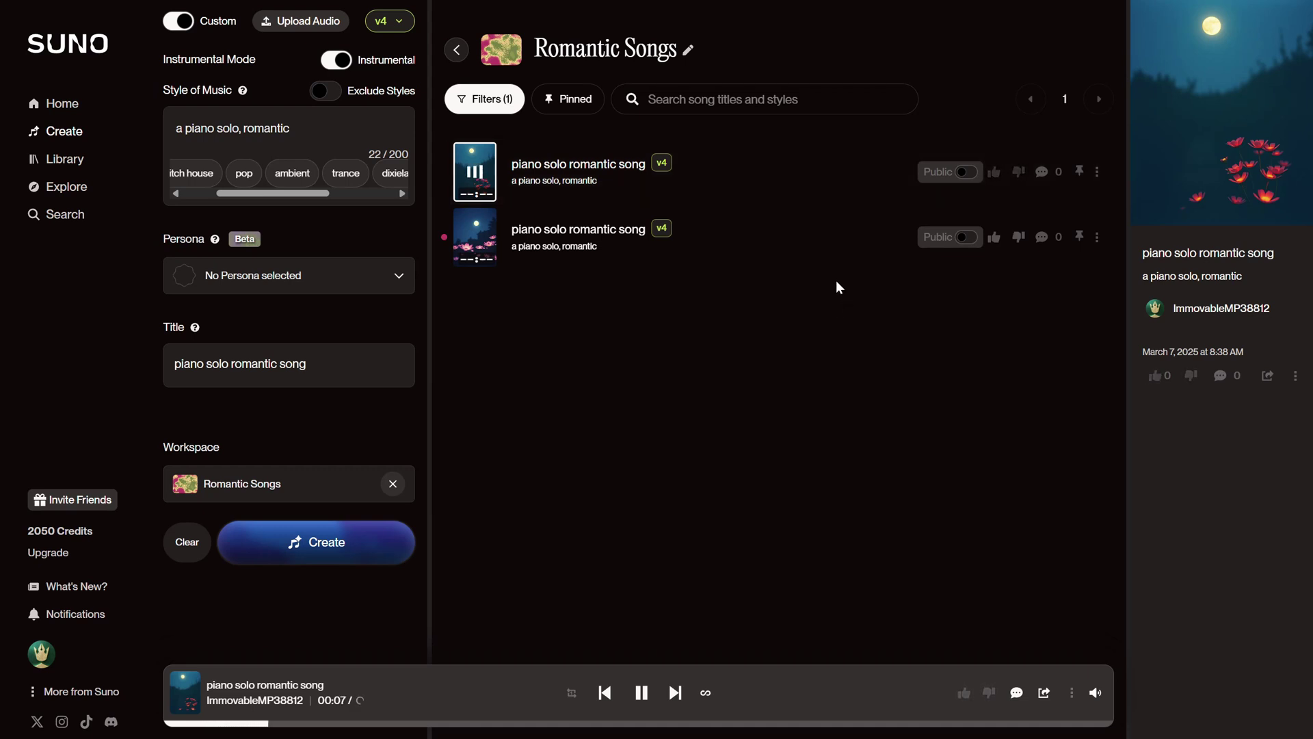
left_click(474, 237)
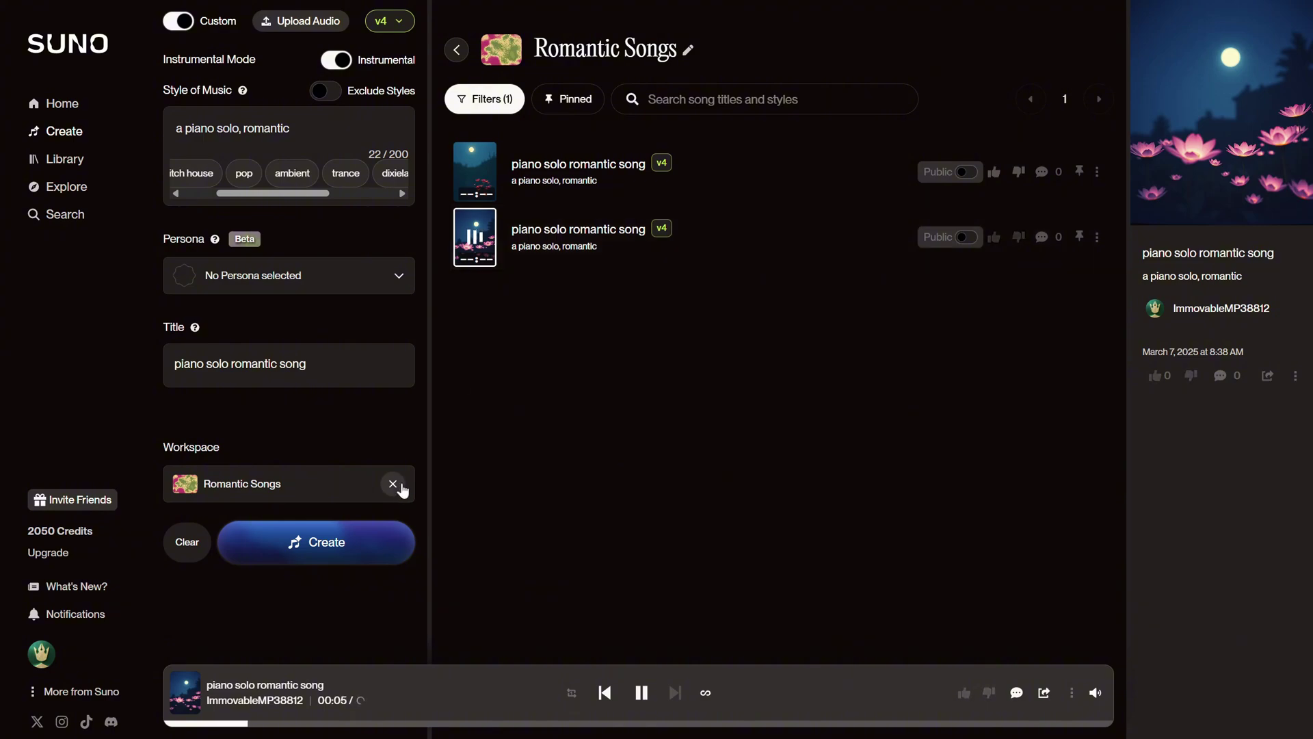
left_click(392, 483)
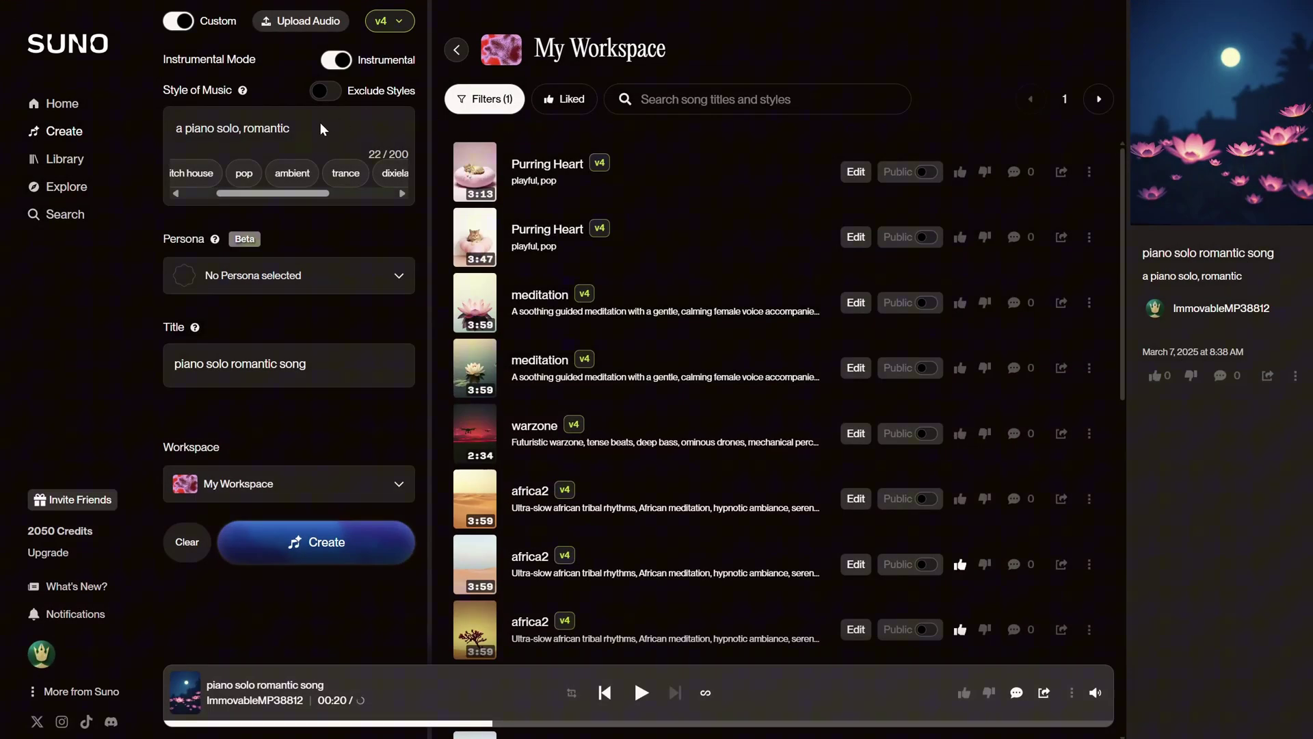
Preview the koto tuareg, acoustic raga and dakar math rock styles on Explore, then return home
left_click(74, 194)
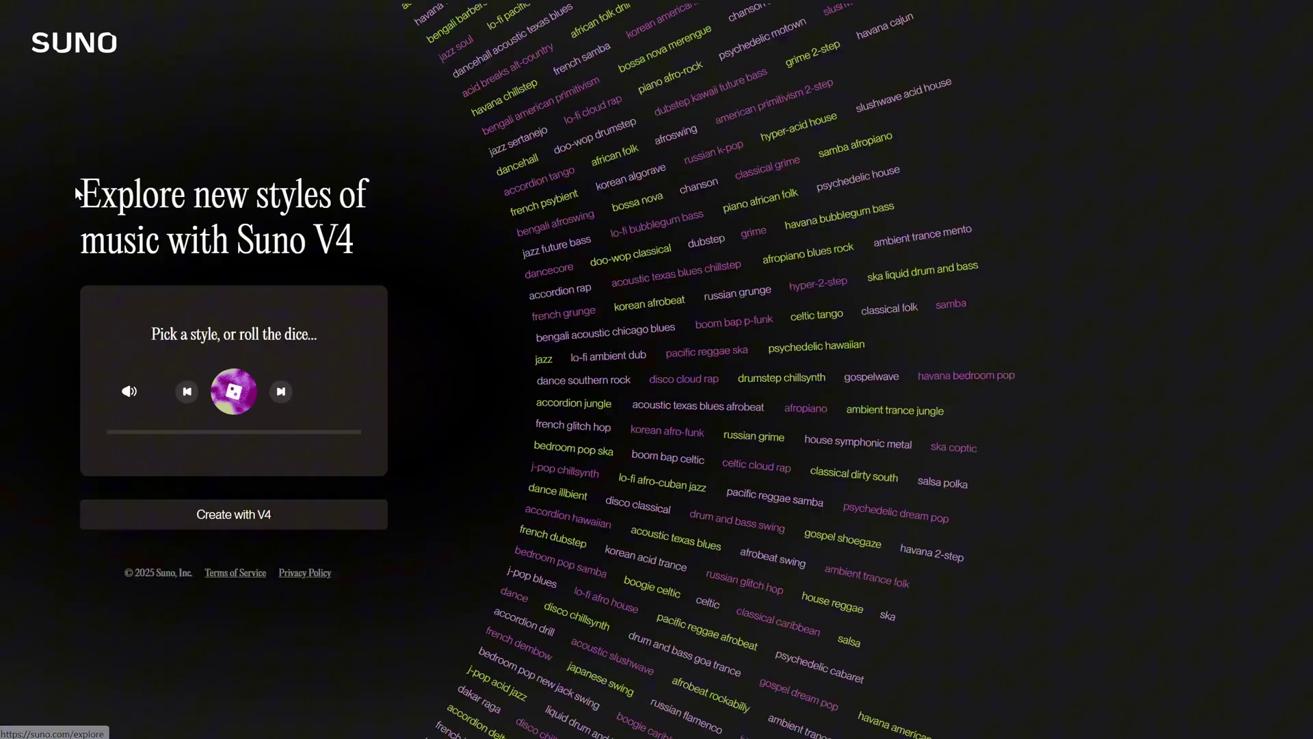
left_click(643, 312)
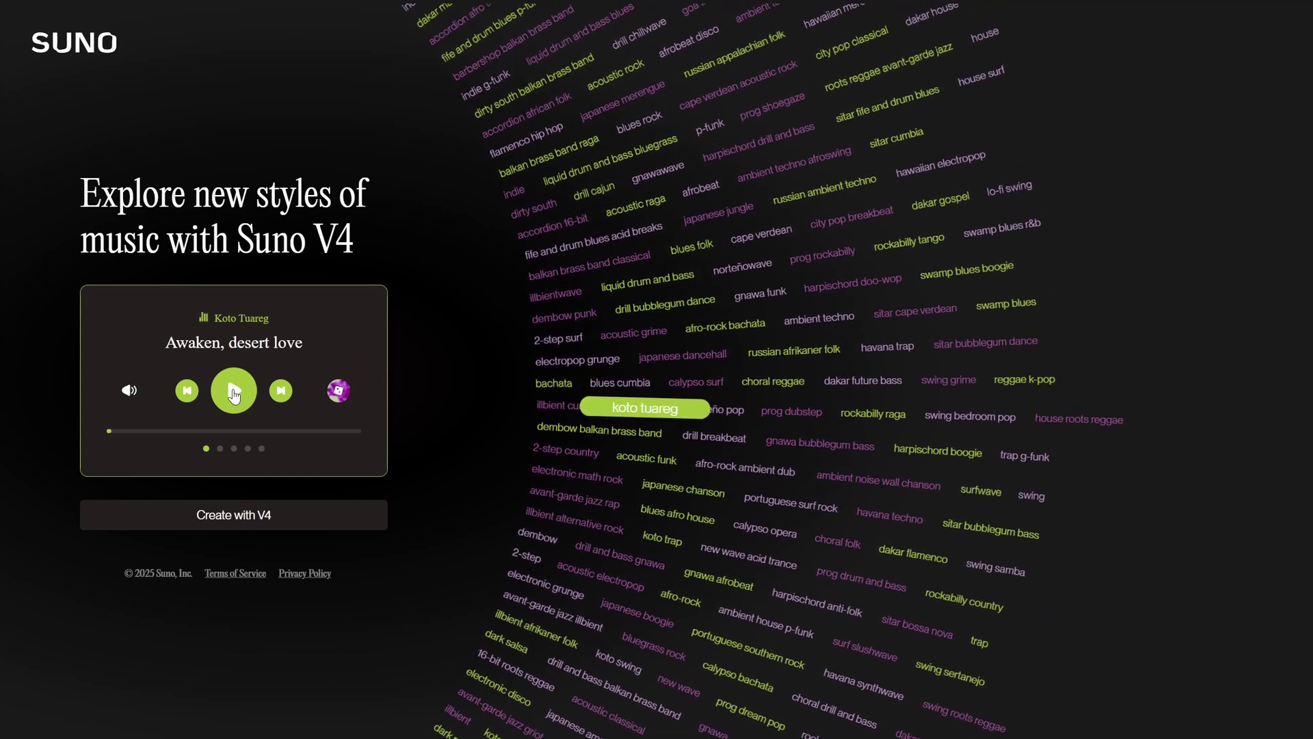
left_click(279, 393)
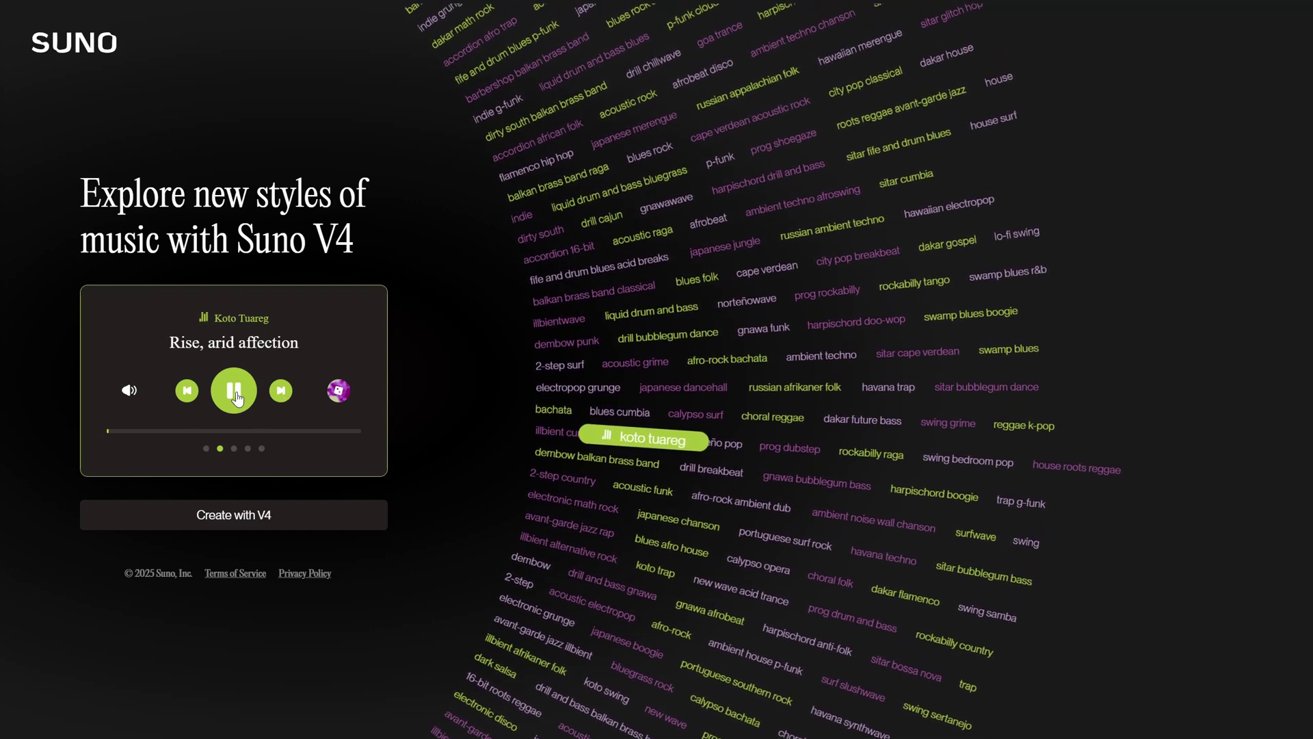
left_click(652, 247)
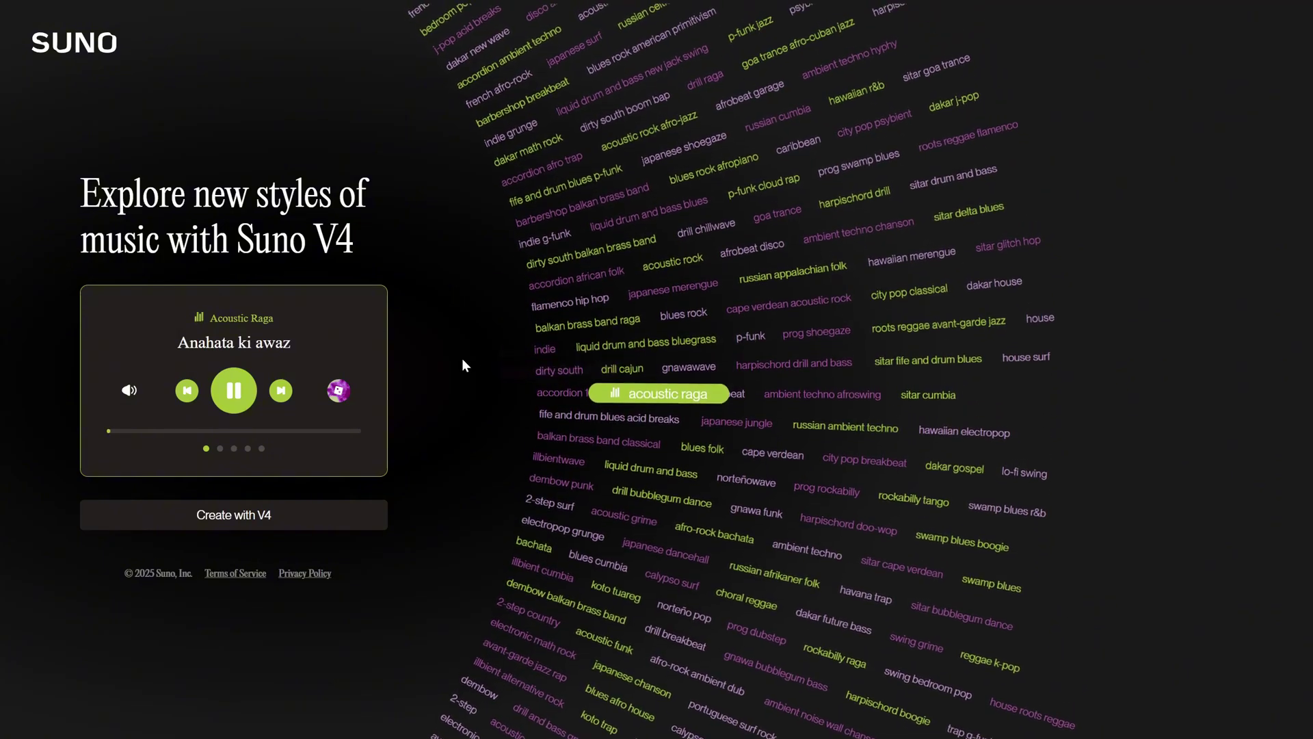
left_click(510, 157)
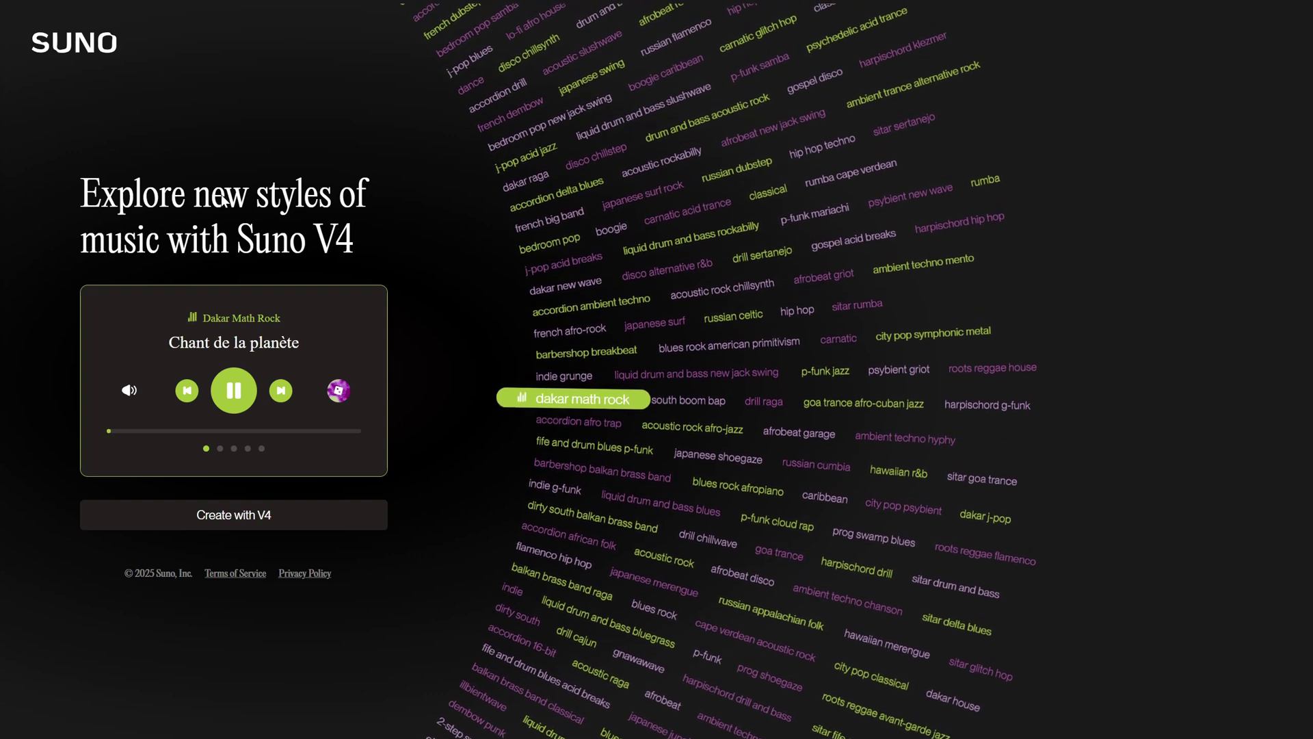
left_click(68, 47)
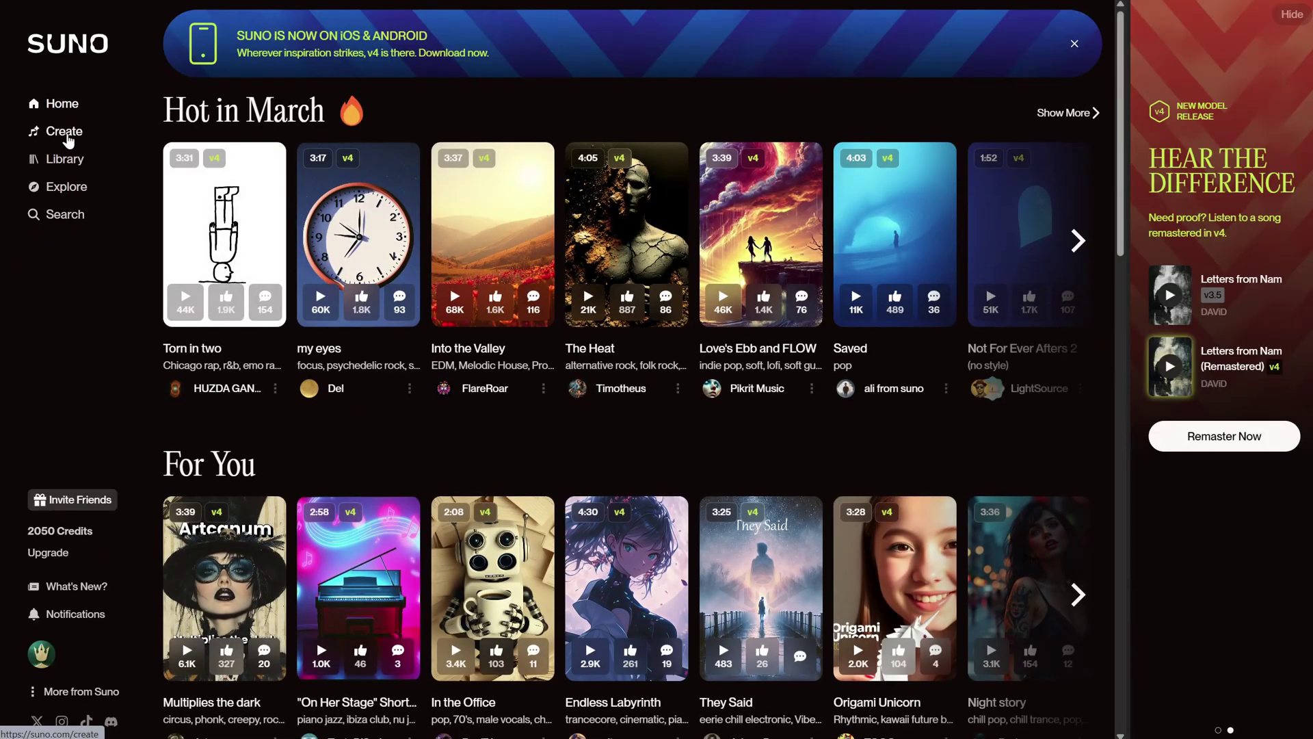
Open a fresh Create form in Custom mode with the Style of Music box focused
left_click(69, 140)
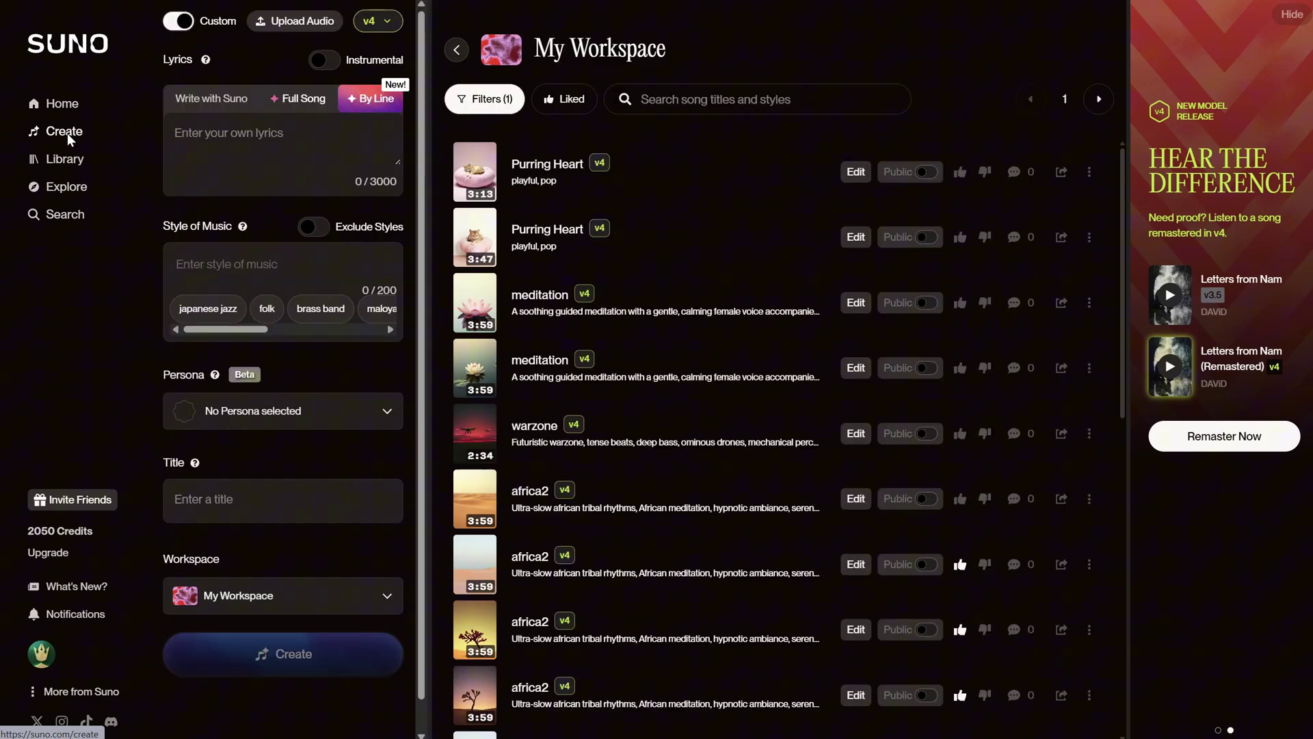
left_click(179, 22)
left_click(181, 22)
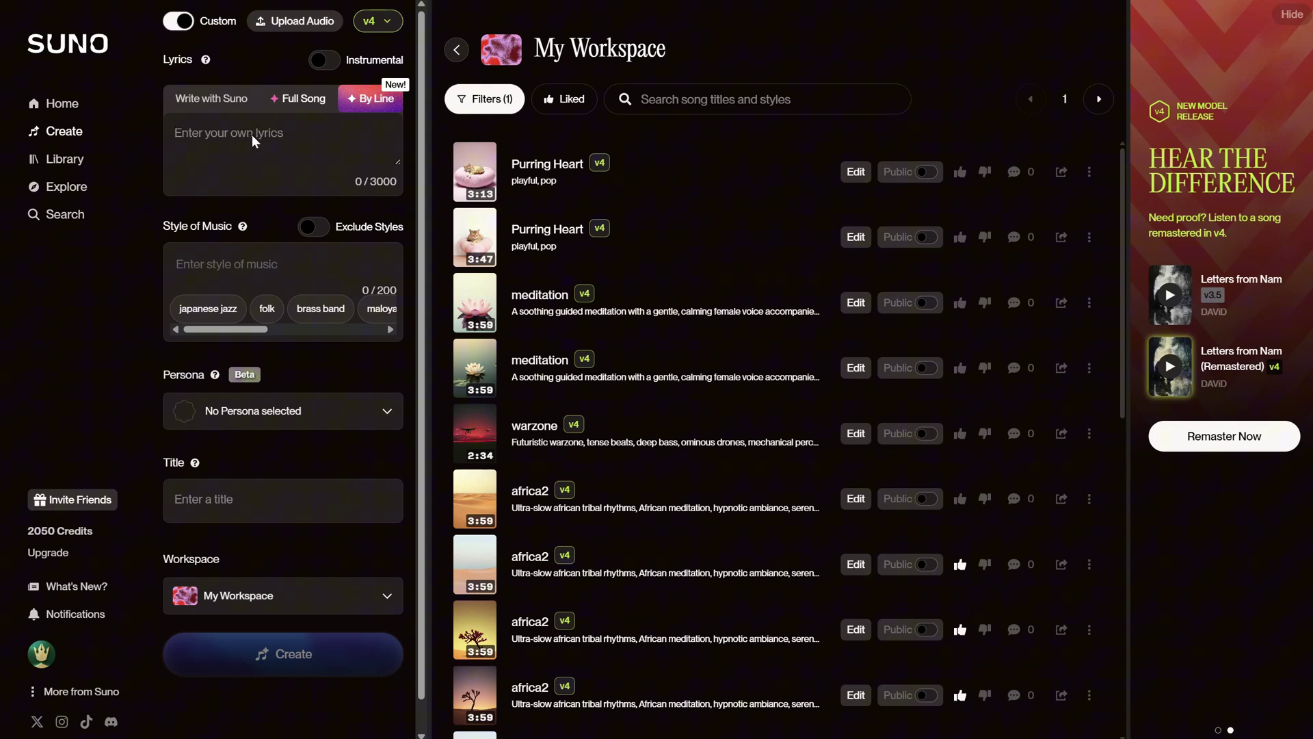
left_click(224, 250)
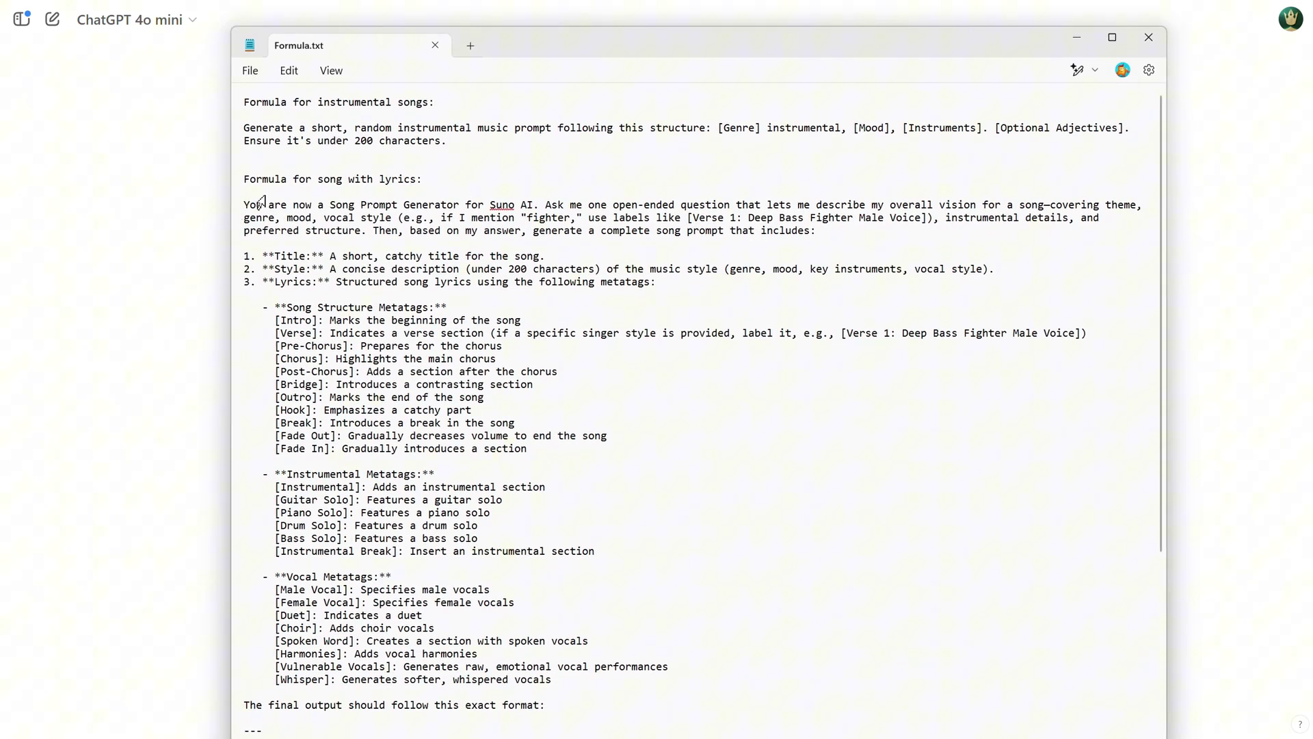
Send the song-with-lyrics formula from Formula.txt to ChatGPT and start answering its question
left_click_drag(234, 207, 616, 736)
key("ctrl+c")
left_click(140, 346)
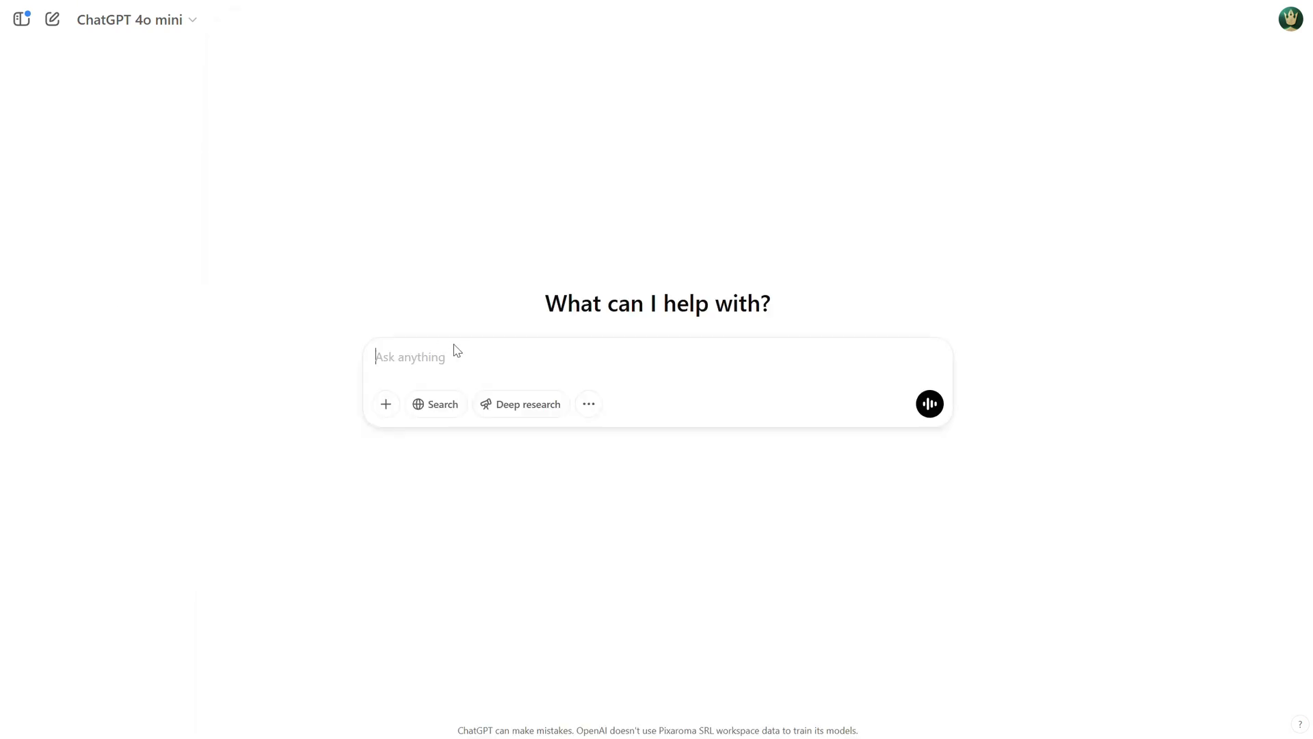
key("ctrl+v")
key("Return")
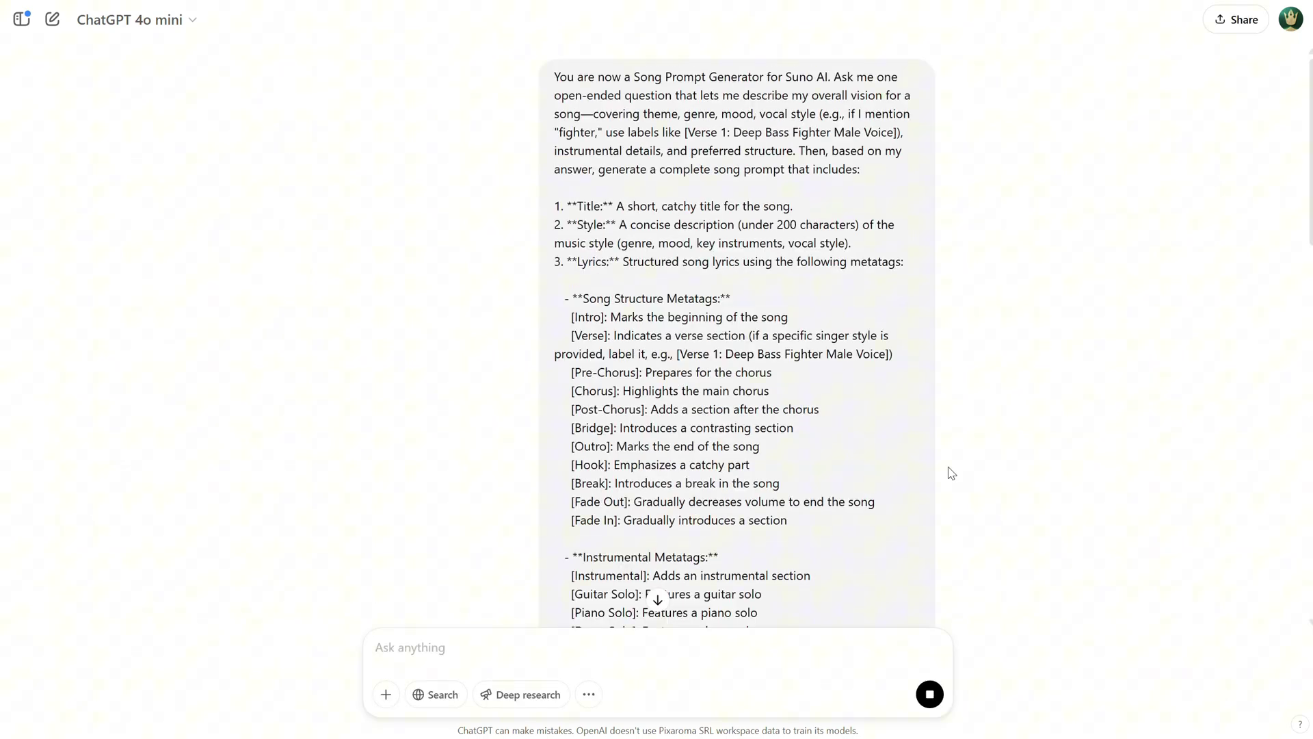
scroll(952, 474, "down", 10)
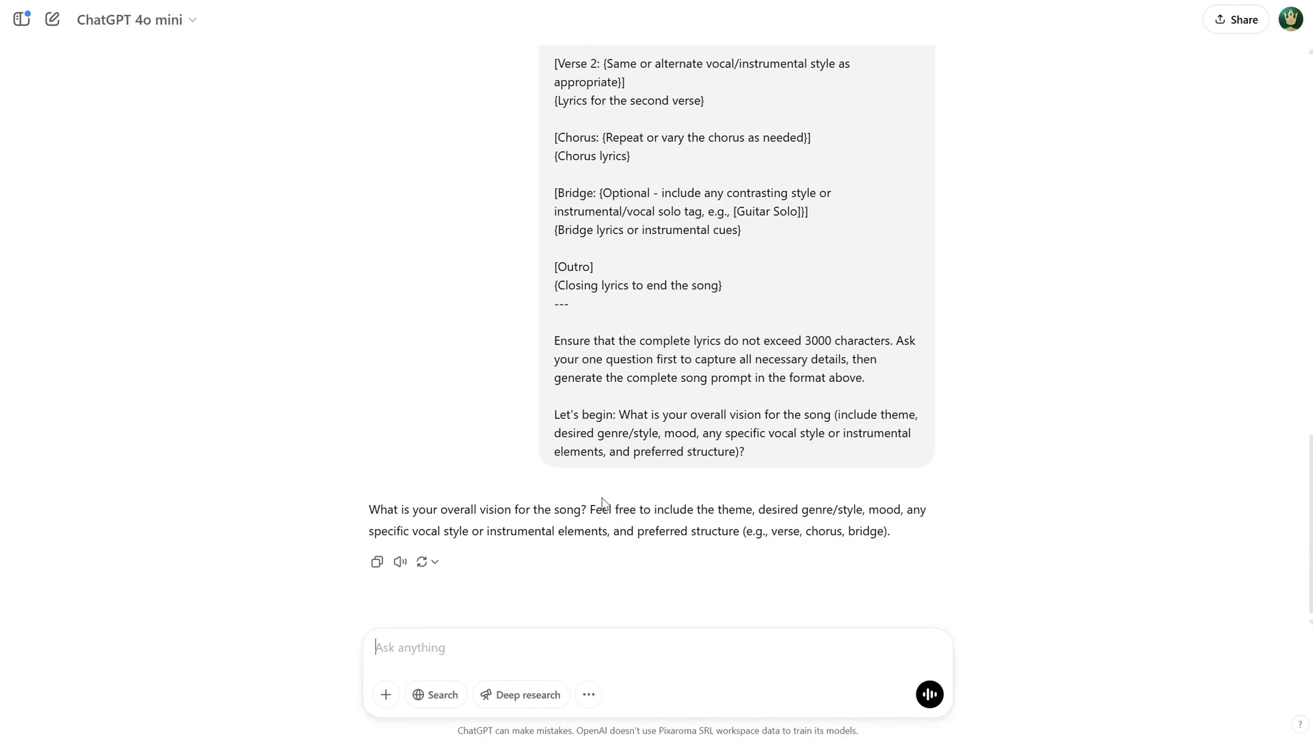
left_click(558, 643)
Ask ChatGPT for a cat-in-love-with-a-mouse duet with male and female vocals and chorus
type("i want a love")
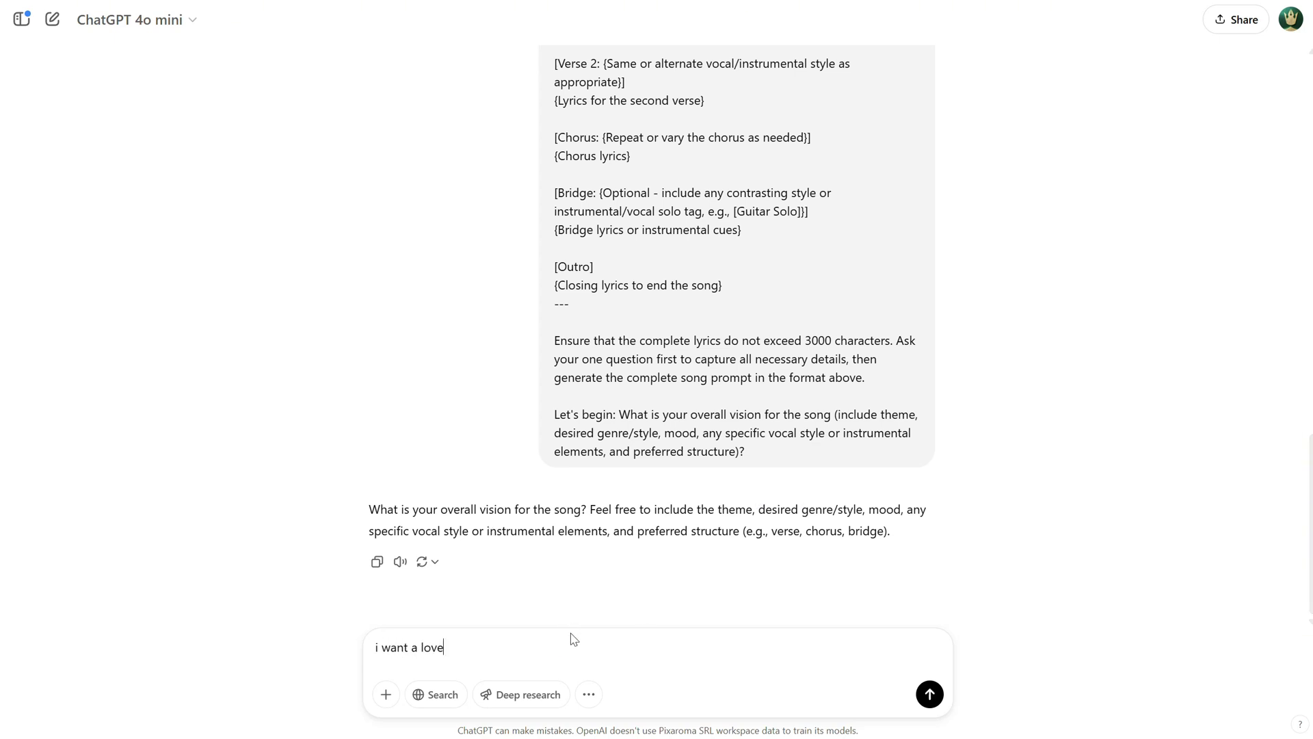
type("uet for a song with a cat in love with a mouse")
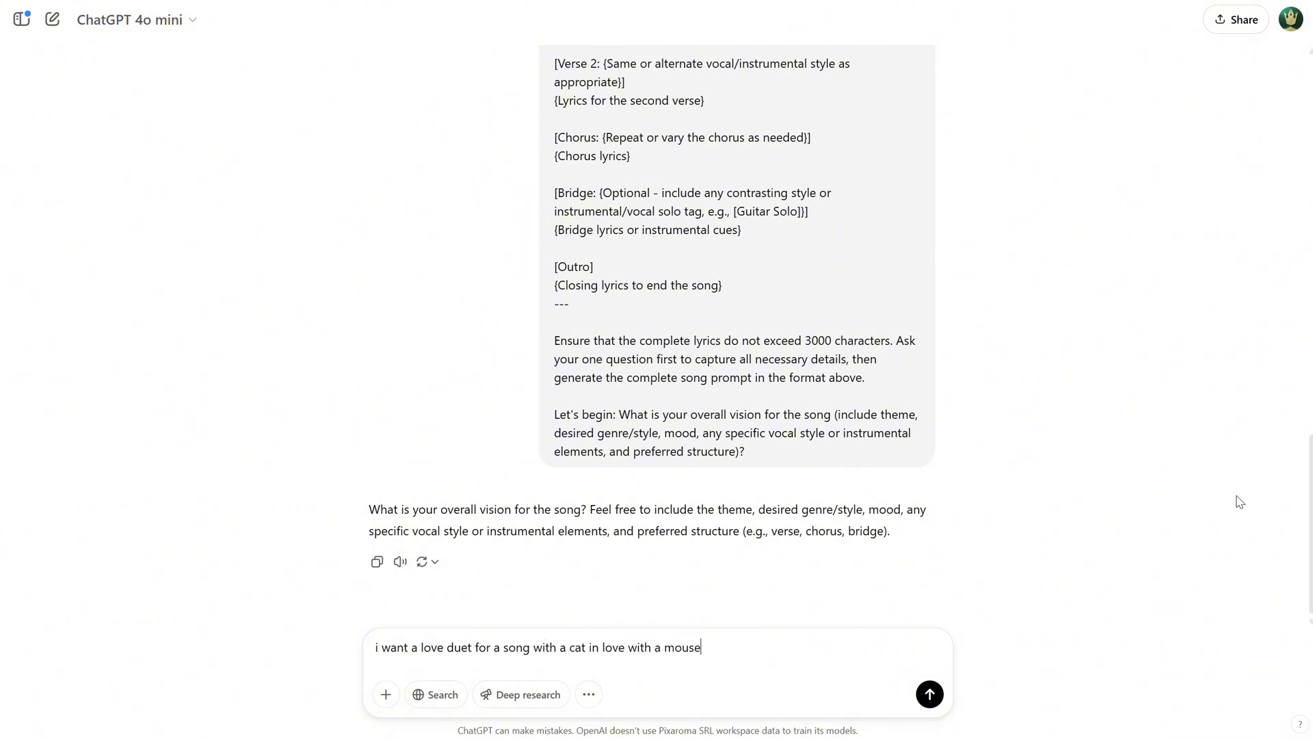
type(", i want male and female duet, with choruse o")
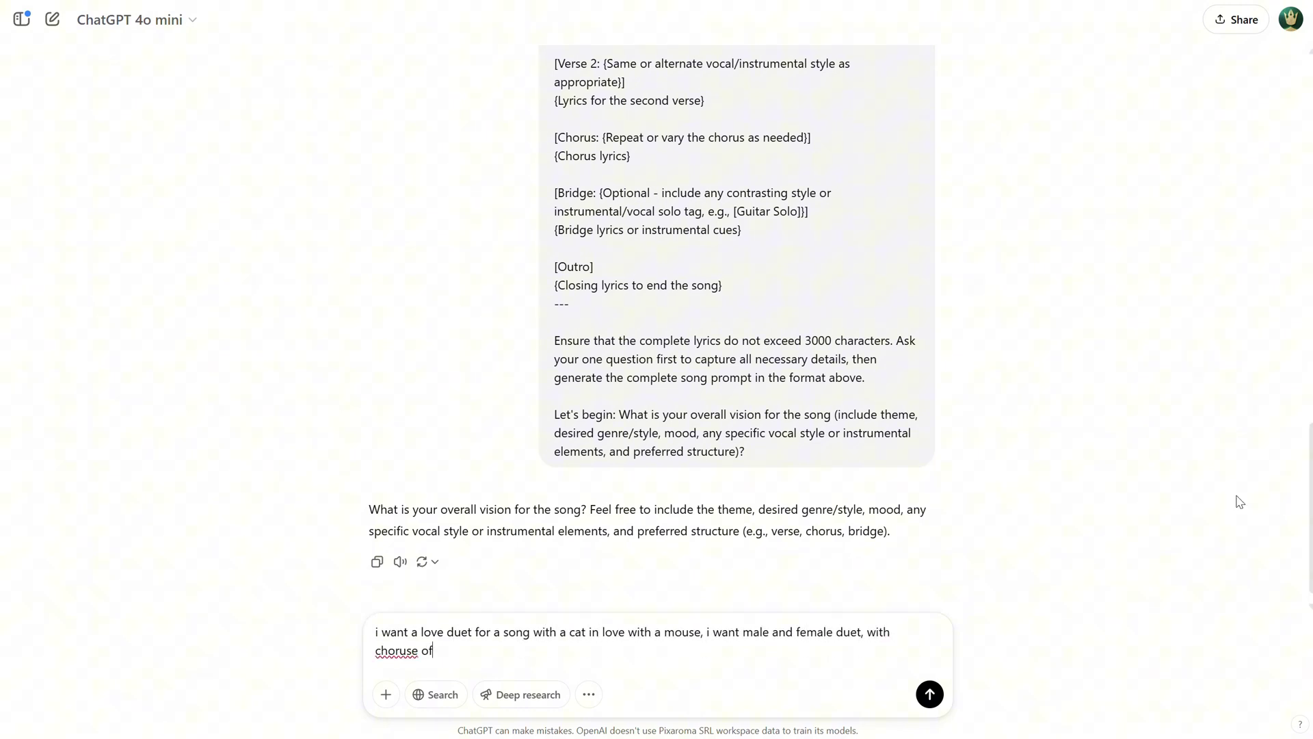
type("f women")
key("Return")
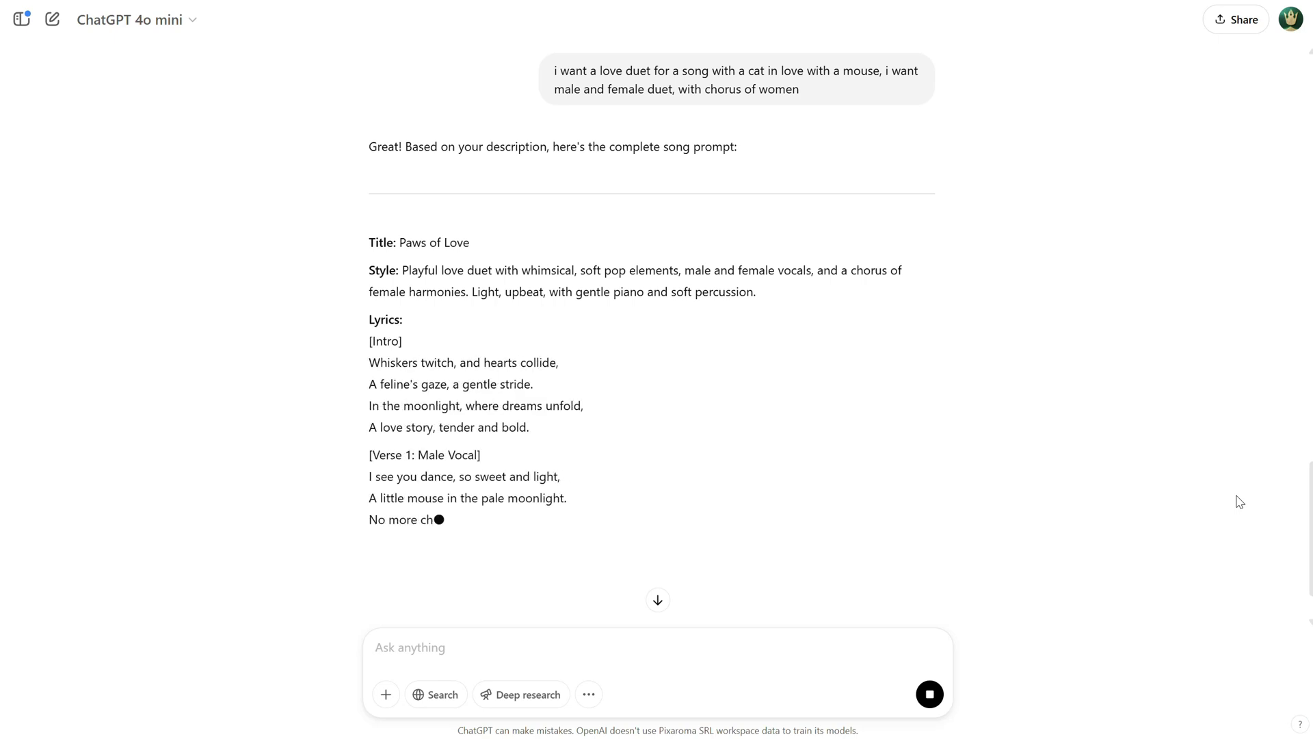
Select the generated Paws of Love lyrics from [Intro] through the Outro
scroll(831, 220, "down", 1)
scroll(825, 205, "down", 2)
scroll(578, 163, "down", 1)
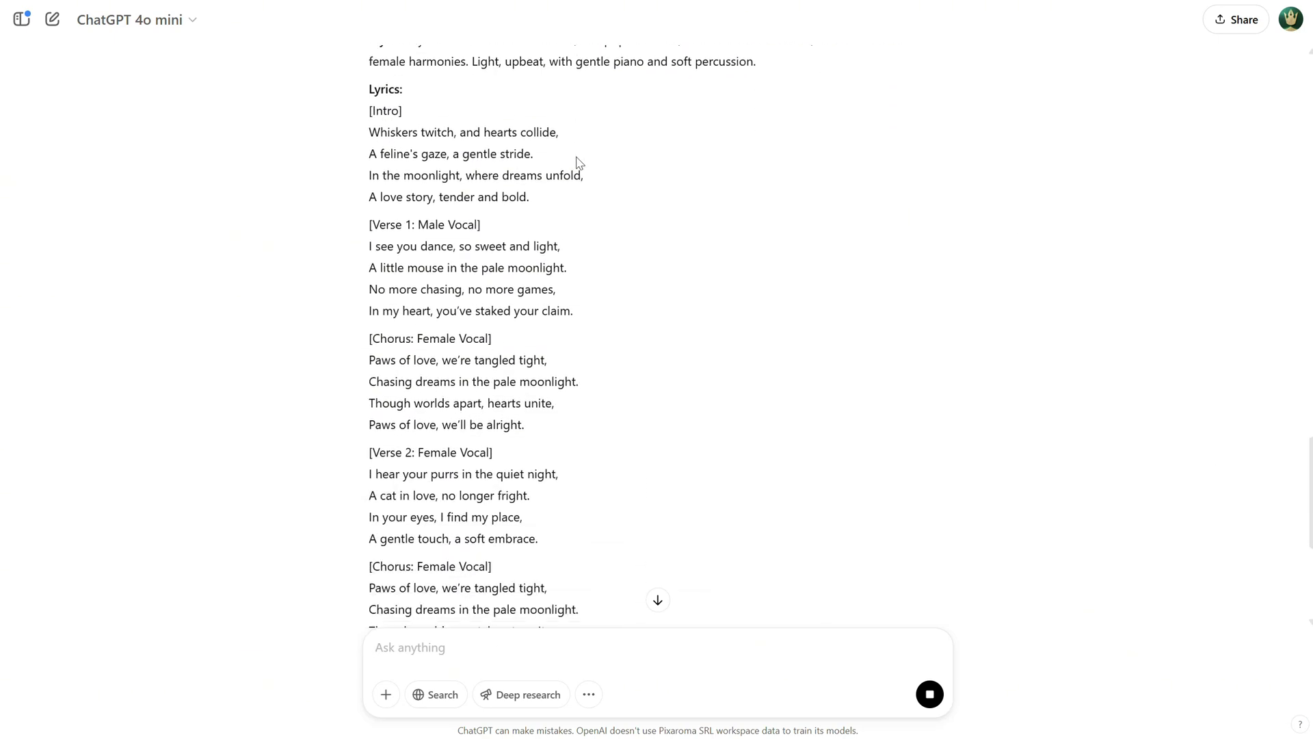
scroll(616, 174, "down", 6)
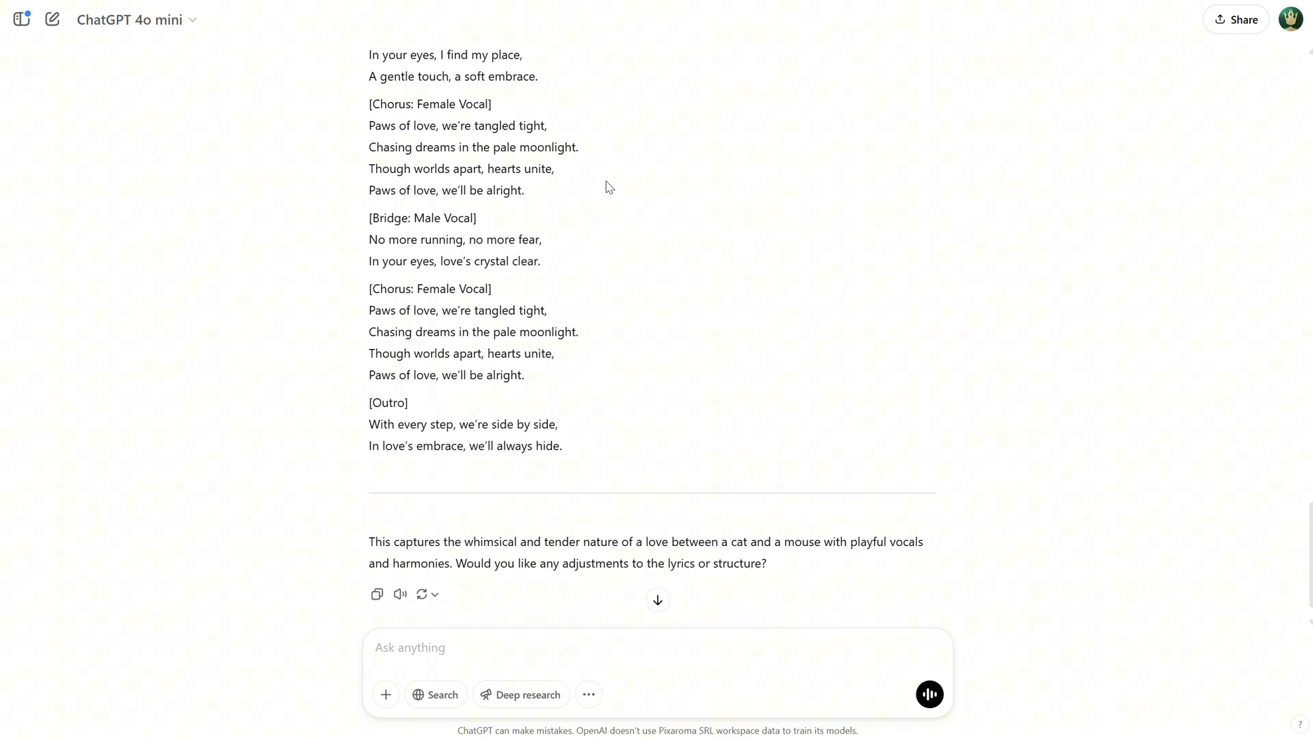
scroll(626, 171, "up", 6)
scroll(632, 171, "up", 5)
scroll(646, 164, "down", 5)
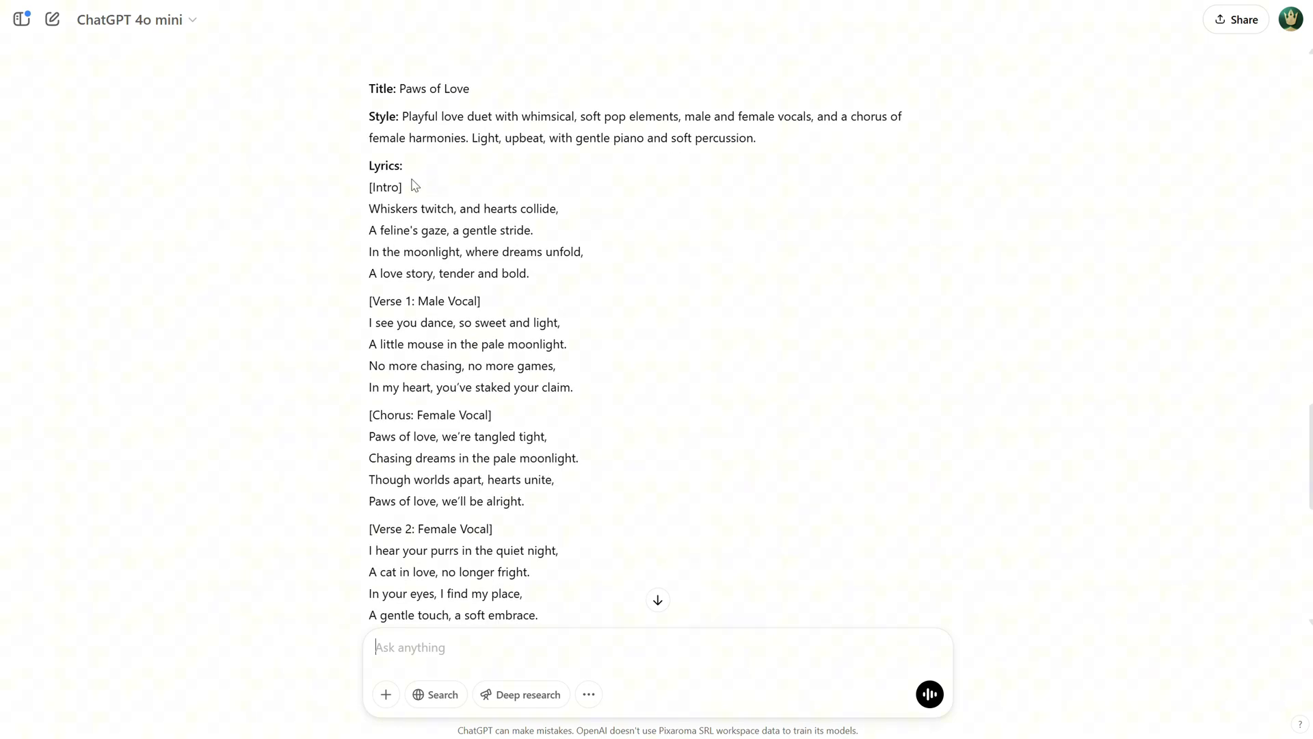
scroll(602, 253, "down", 7)
left_click_drag(372, 183, 677, 451)
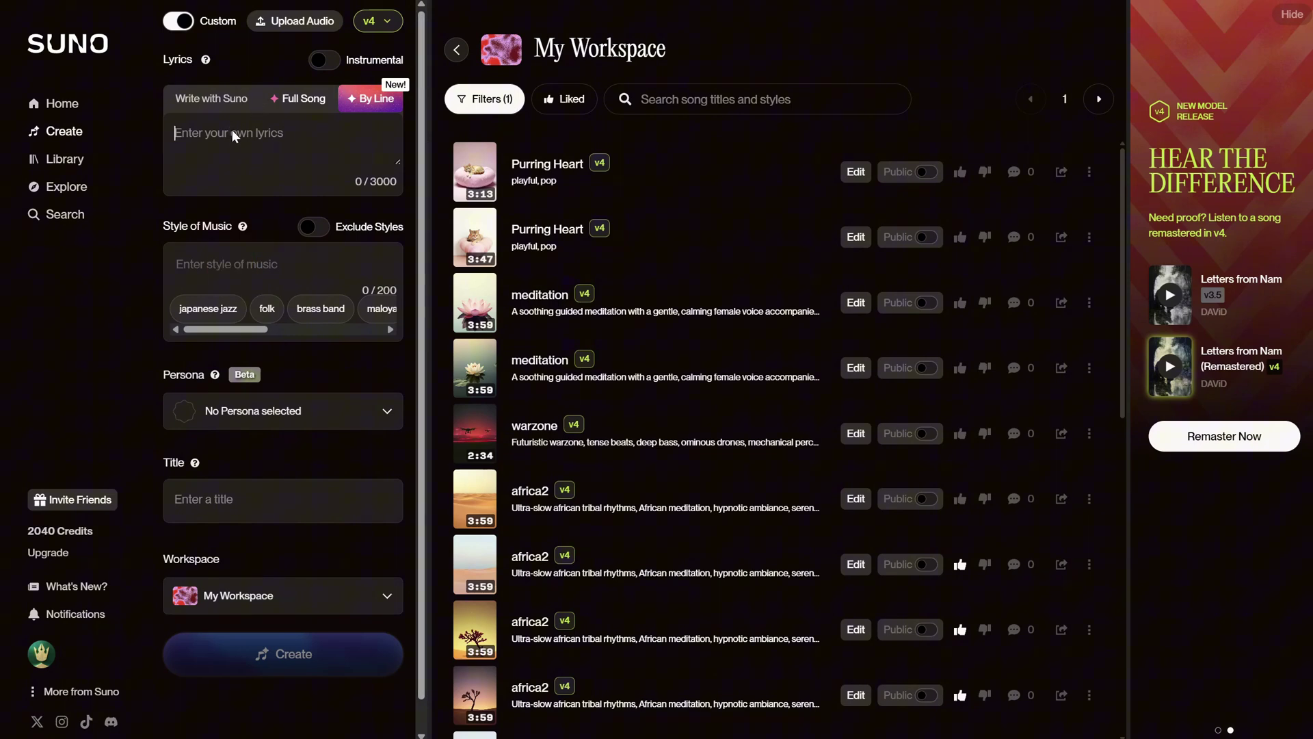
Paste the Paws of Love lyrics and the title 'Paws of Love' into Suno's form
key("ctrl+v")
key("alt+Tab")
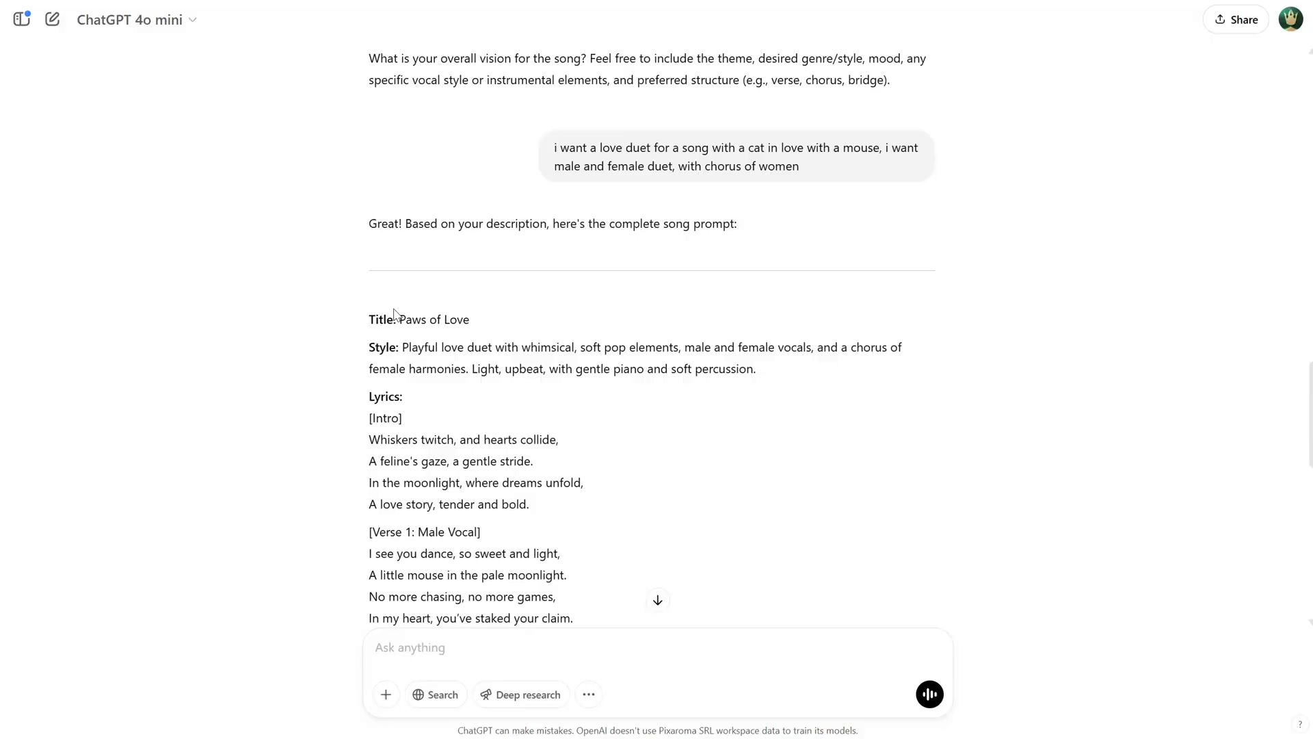
left_click_drag(396, 317, 486, 322)
key("ctrl+c")
key("alt+Tab")
left_click(267, 456)
key("ctrl+v")
Copy ChatGPT's style description into Suno's Style of Music field
key("alt+Tab")
scroll(401, 187, "down", 2)
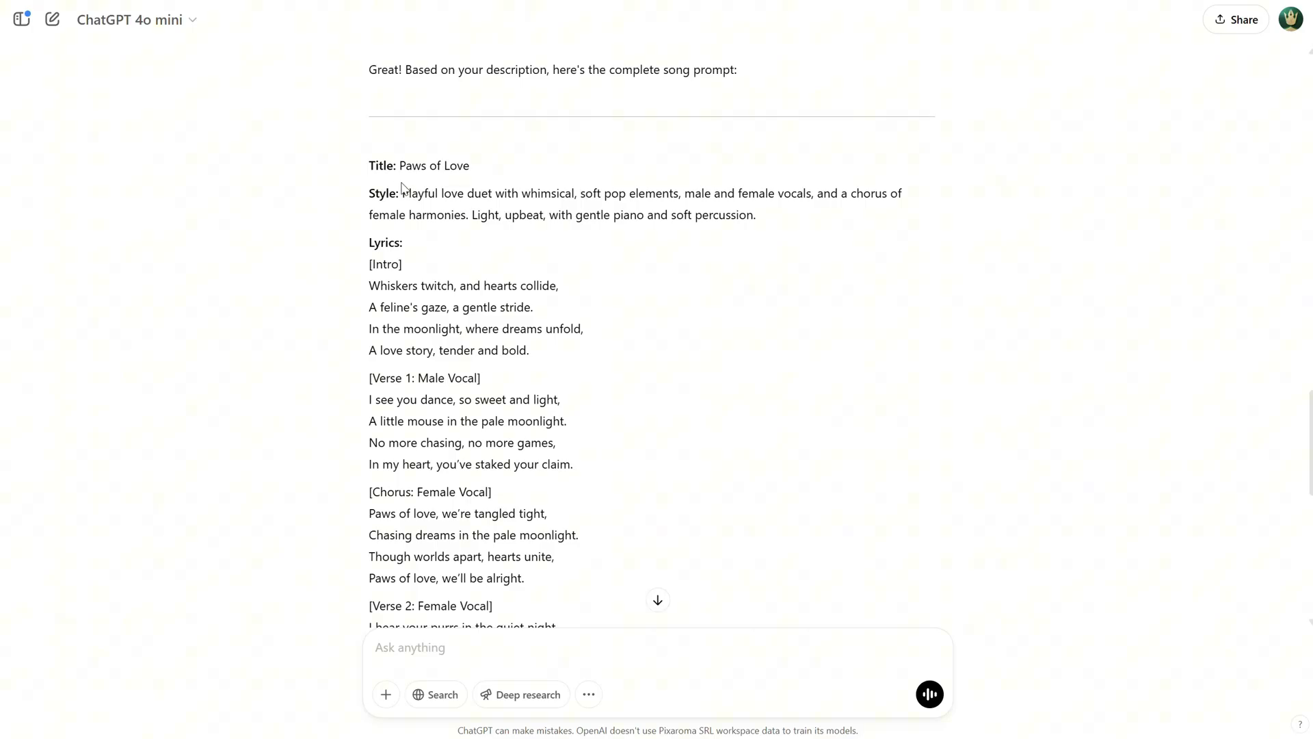
left_click_drag(403, 192, 811, 220)
key("ctrl+c")
key("alt+Tab")
left_click(280, 457)
key("ctrl+v")
File the song under the Romantic Songs workspace and start generating it
scroll(281, 479, "down", 5)
left_click(281, 568)
scroll(271, 567, "down", 2)
left_click(260, 493)
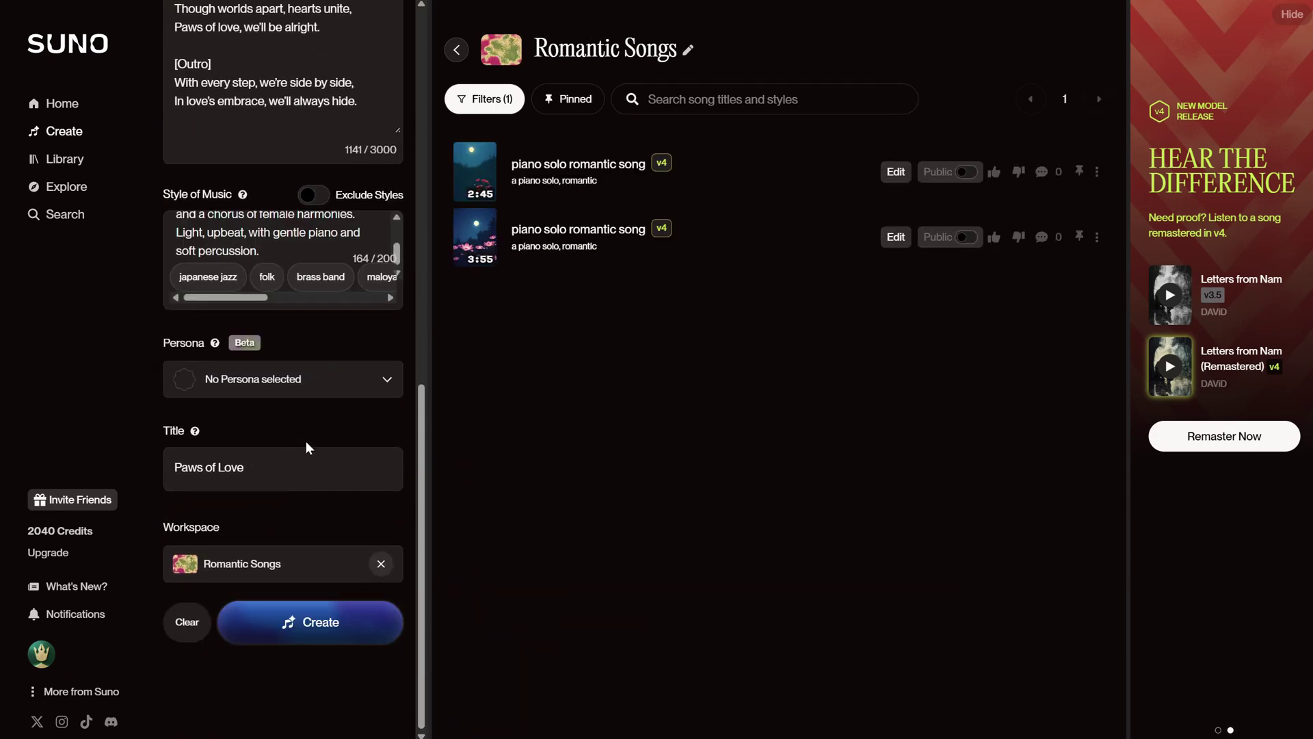
left_click(293, 632)
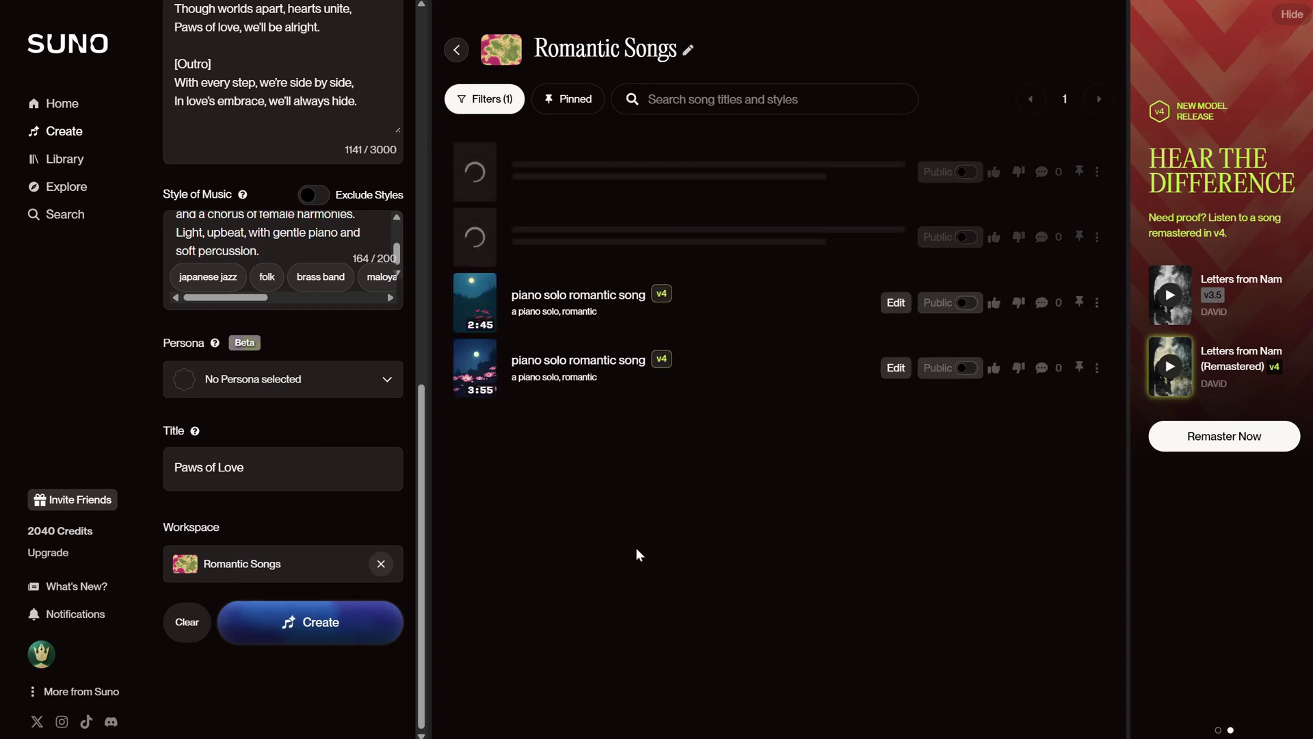
Open the first piano solo romantic song's ⋮ menu and reveal its Create and Edit submenus
scroll(247, 209, "up", 1)
scroll(247, 203, "up", 3)
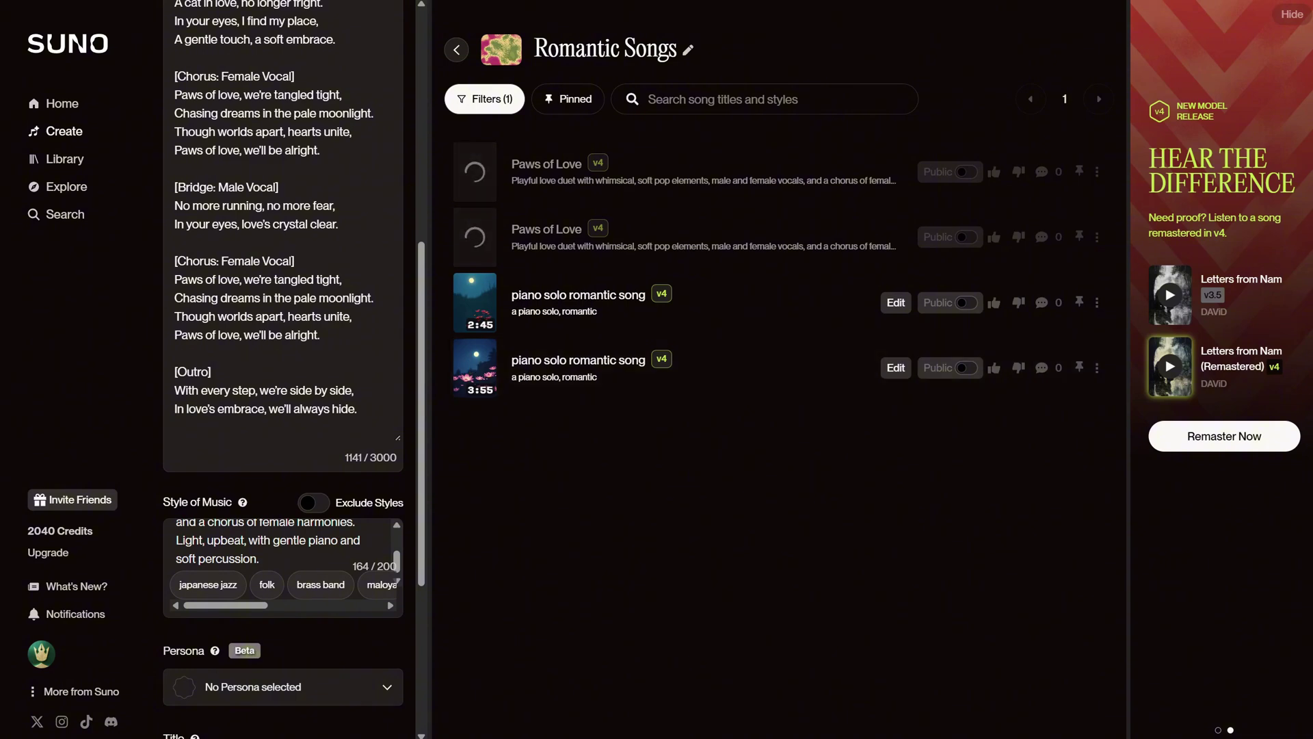
left_click(1097, 303)
mouse_move(1100, 342)
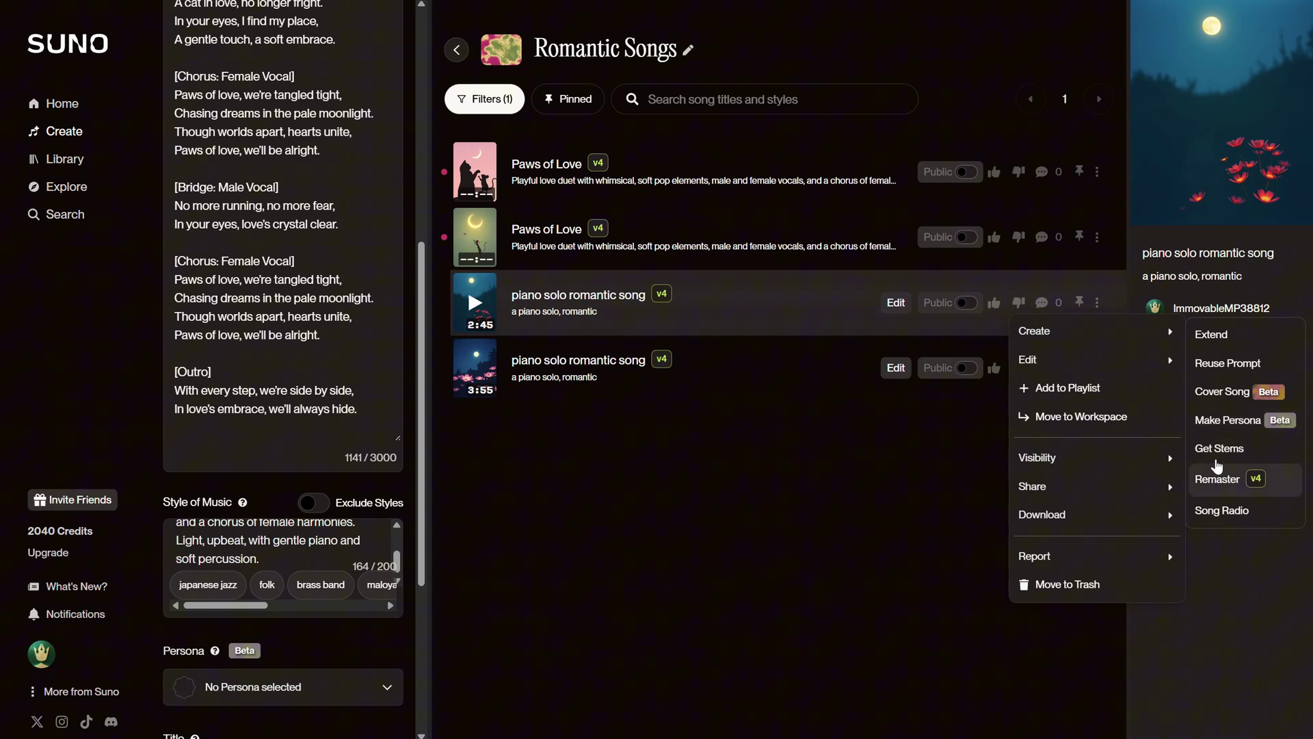
mouse_move(1080, 364)
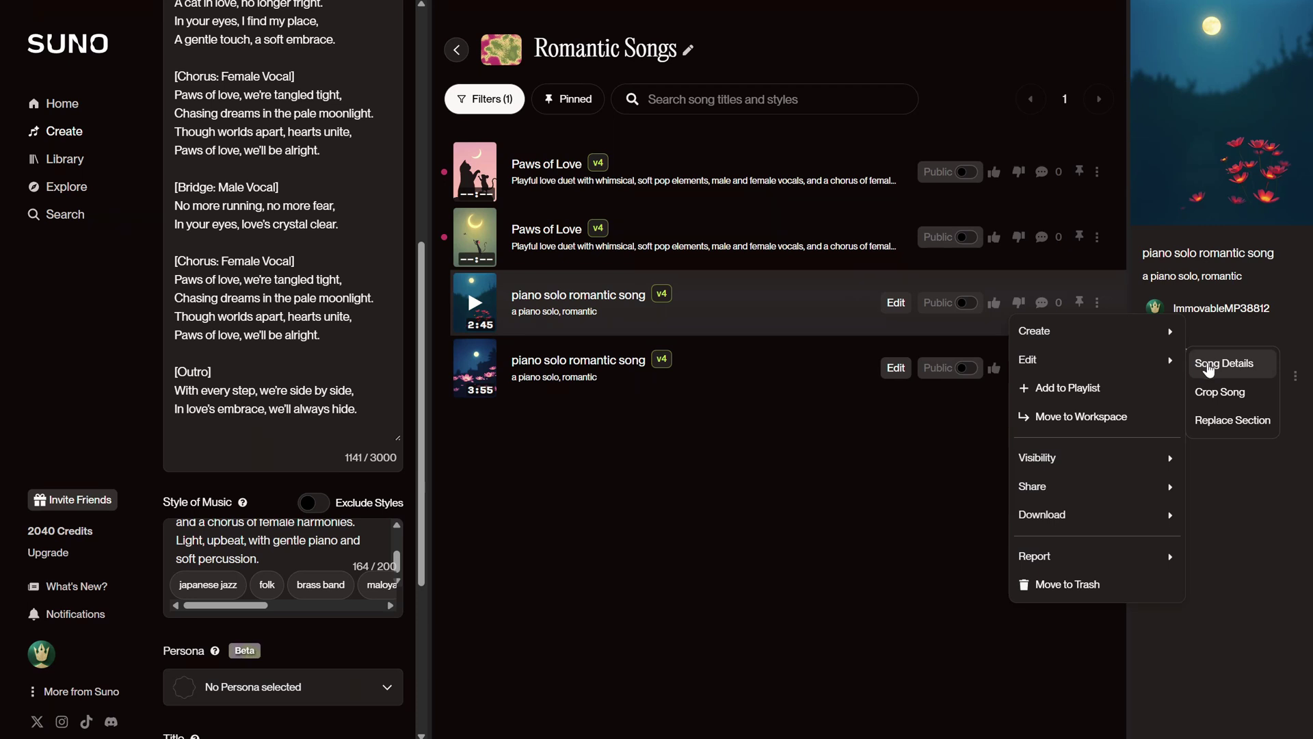
Rename the piano solo song to 'Instrumental Song' and remove its like
left_click(1209, 370)
key("ctrl+a")
type("Instrumental Song")
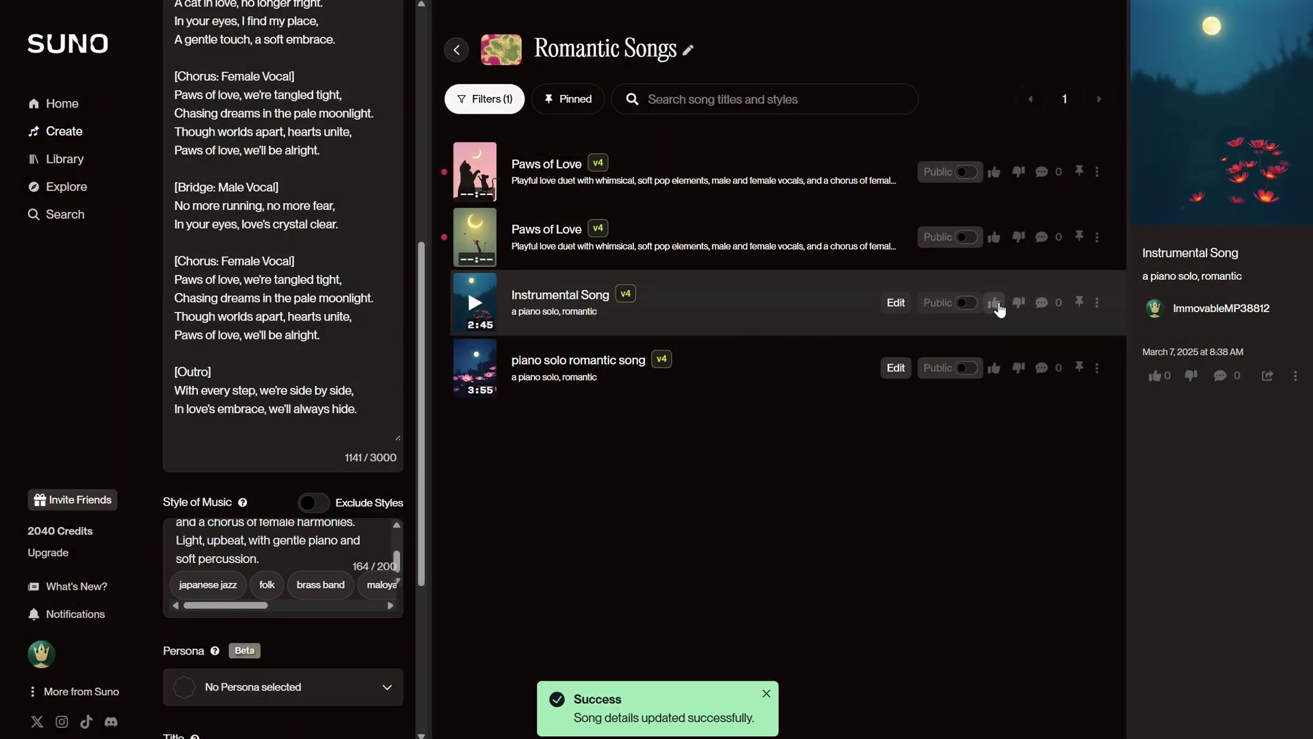
left_click(994, 303)
left_click(996, 305)
Download Instrumental Song as WAV audio and close the download dialog
left_click(1097, 303)
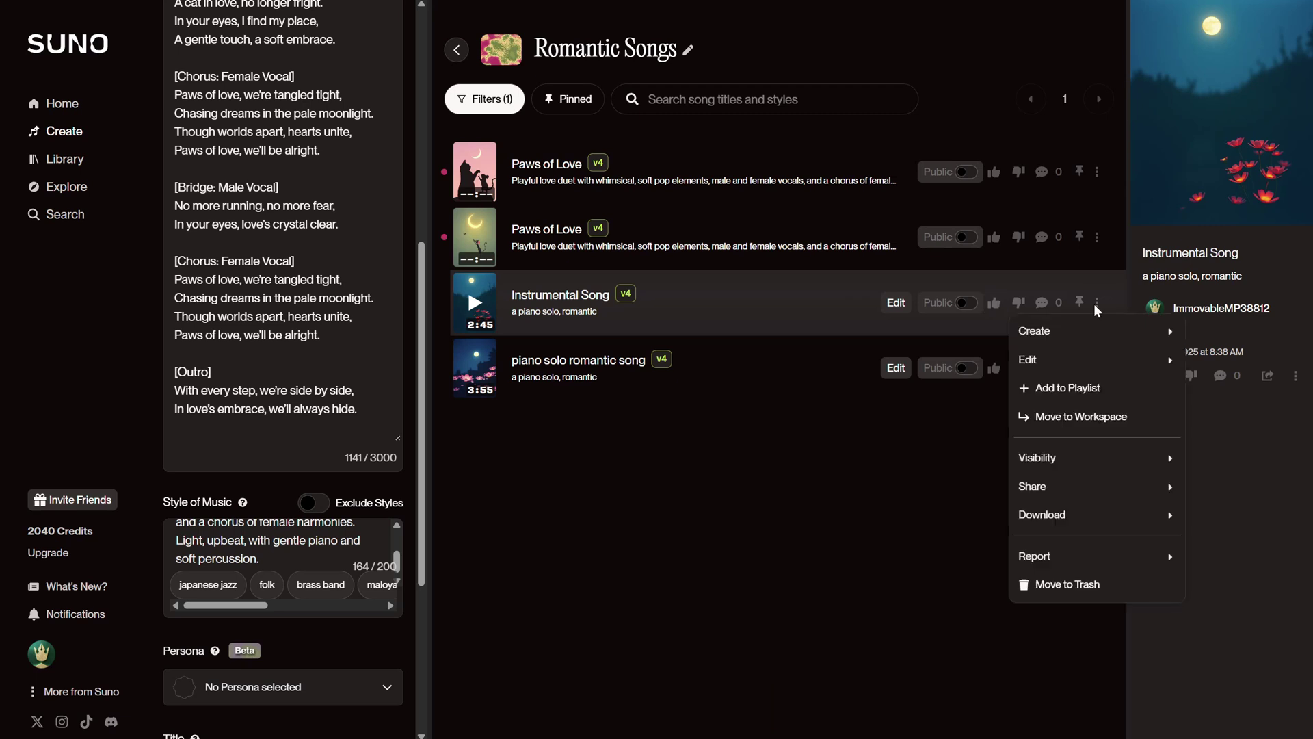
mouse_move(1093, 521)
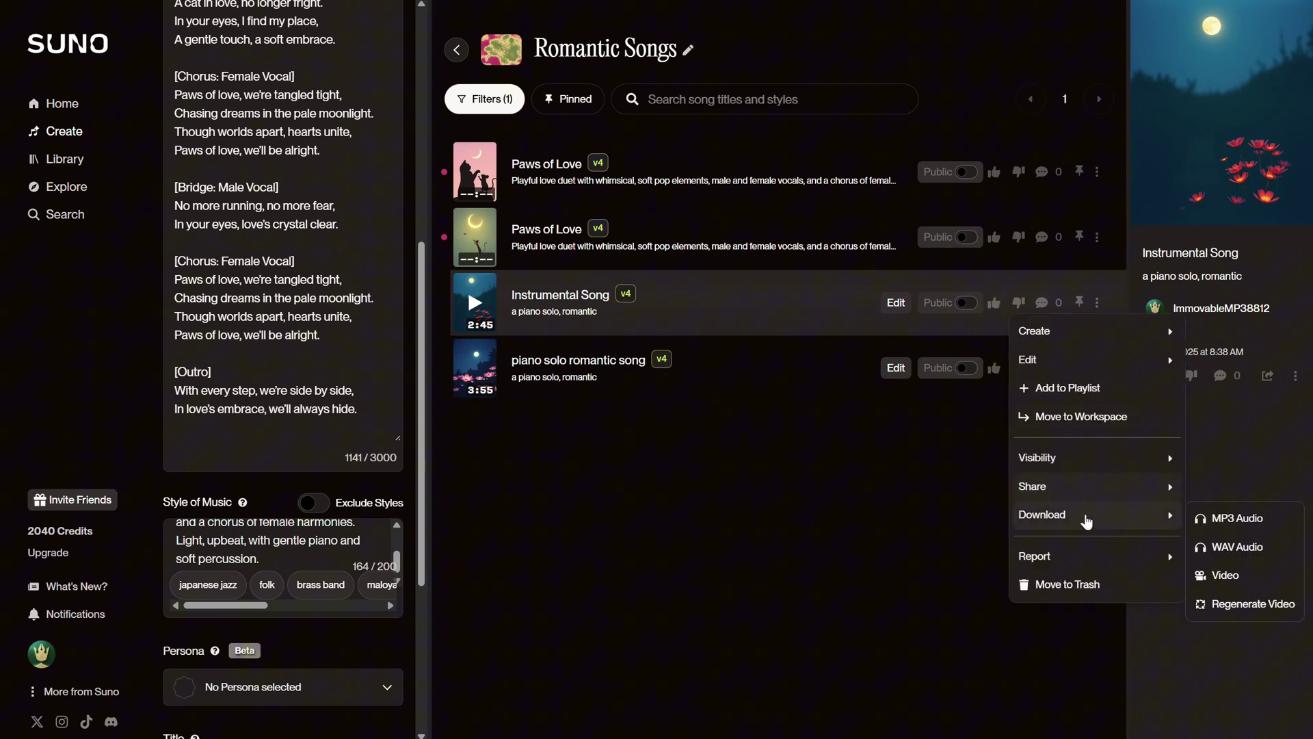
left_click(1214, 549)
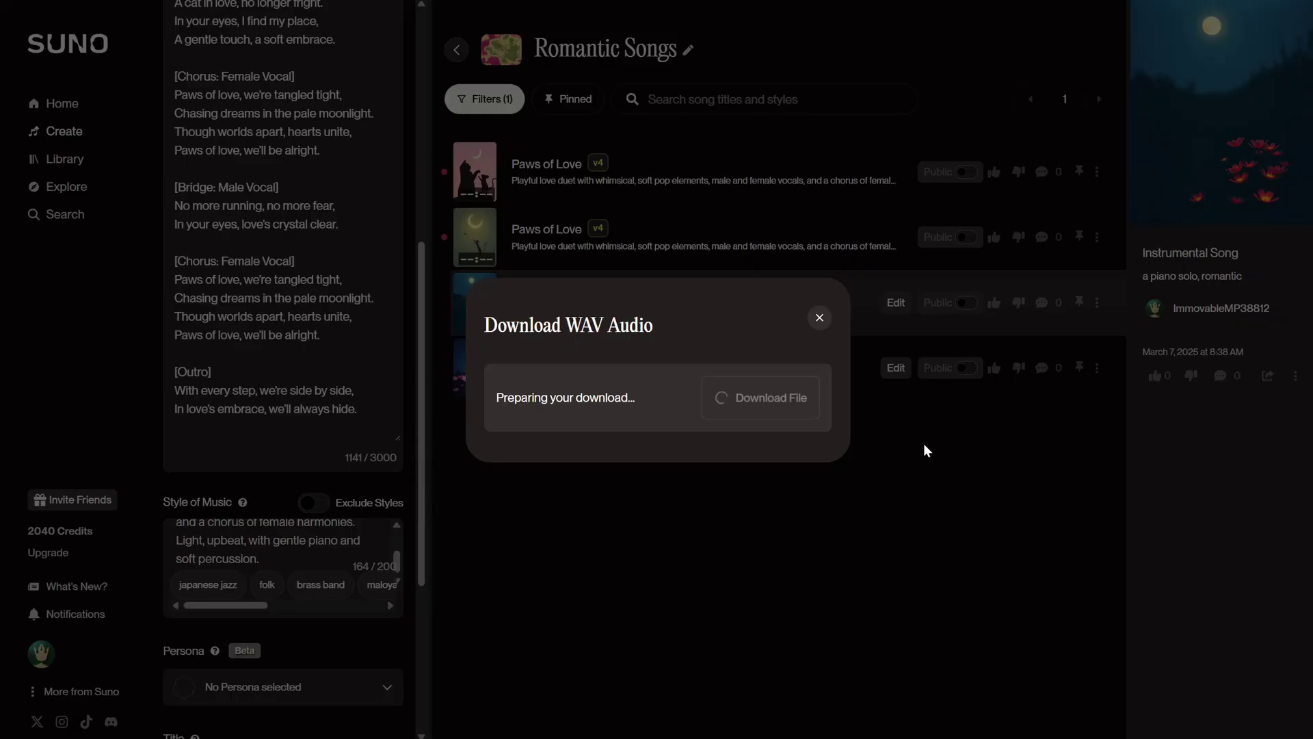
left_click(735, 399)
left_click(730, 392)
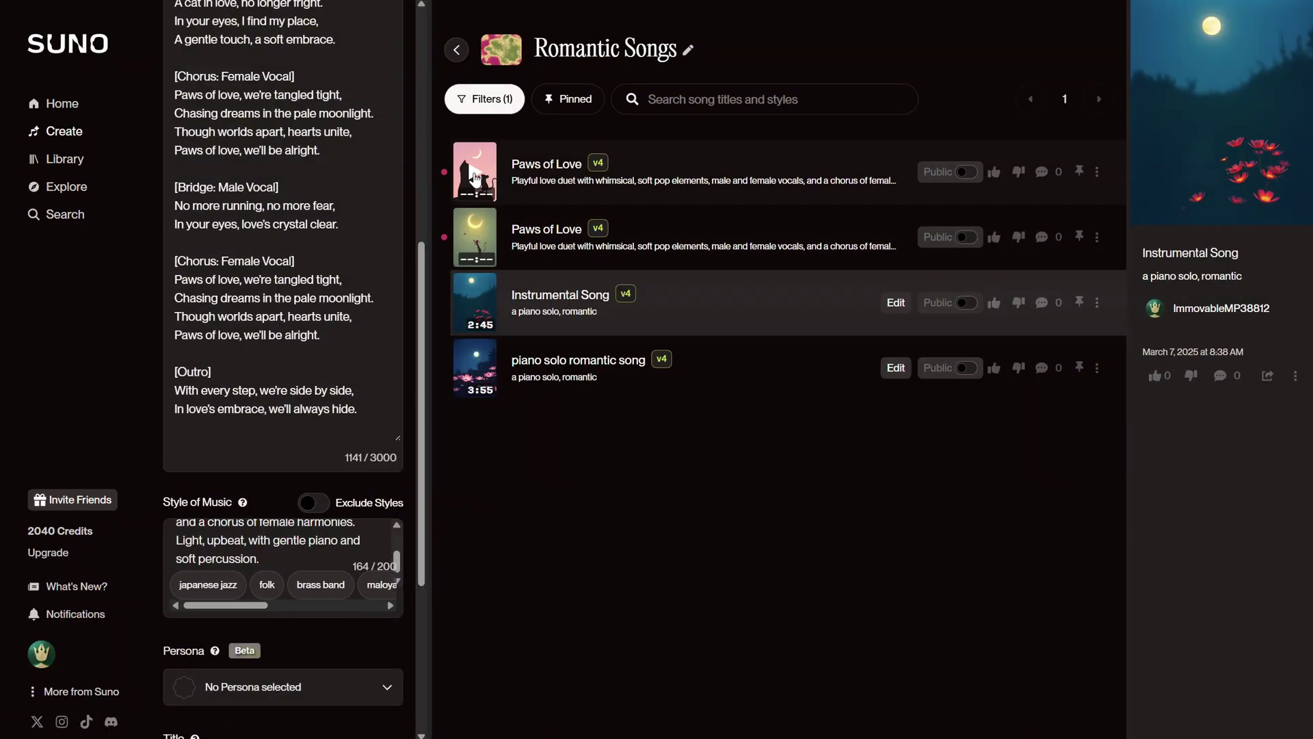
Play the first Paws of Love version while browsing its lyrics, then pause it
left_click(475, 172)
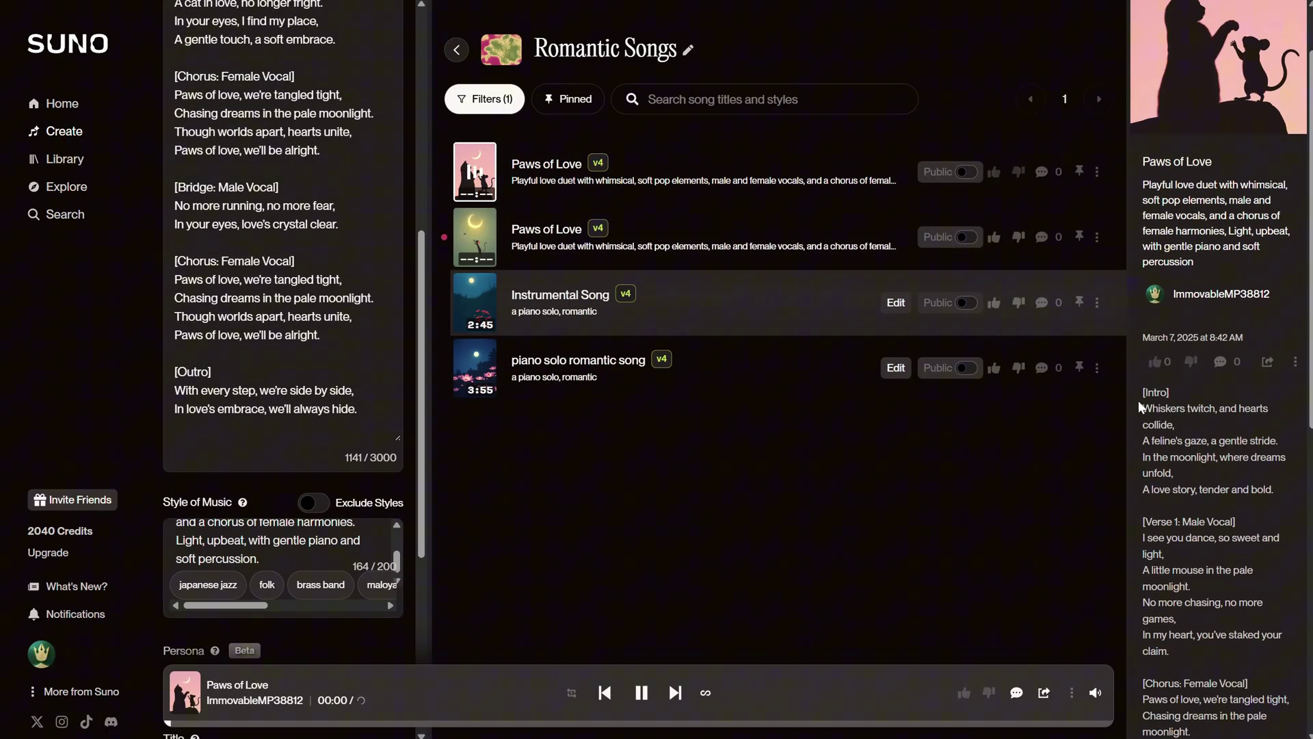
scroll(1175, 388, "down", 1)
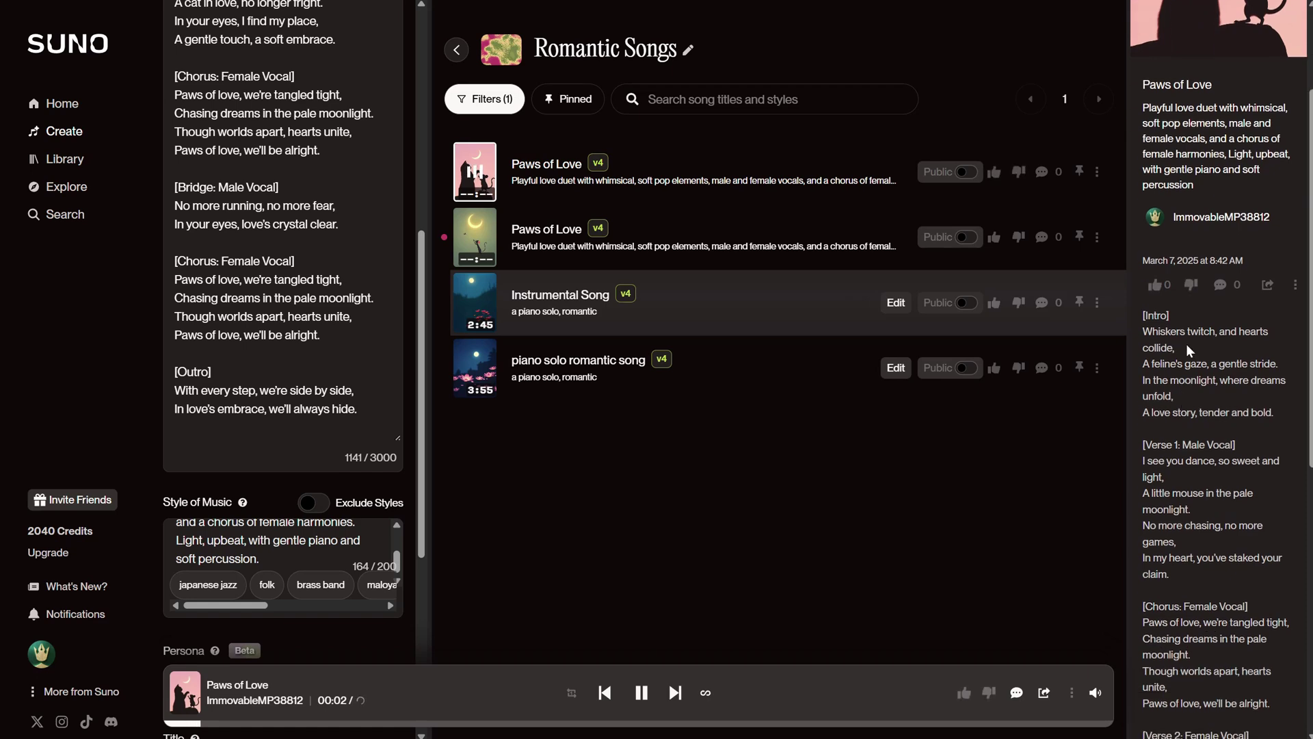
scroll(1208, 350, "down", 1)
scroll(1205, 353, "down", 4)
scroll(1230, 397, "up", 3)
scroll(1230, 395, "up", 1)
left_click_drag(1141, 253, 1176, 304)
left_click(1199, 288)
left_click(1232, 318)
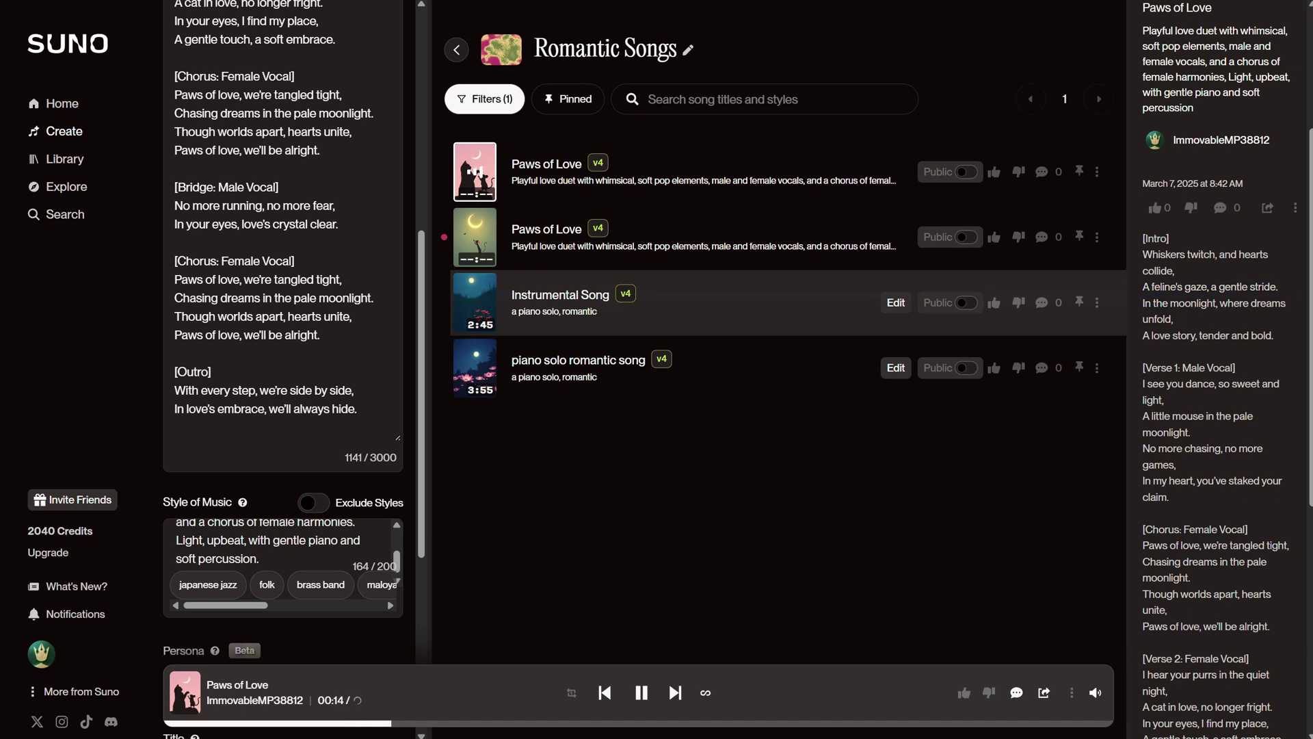
key("space")
Play the second Paws of Love version and skip ahead to about 00:20
left_click(475, 238)
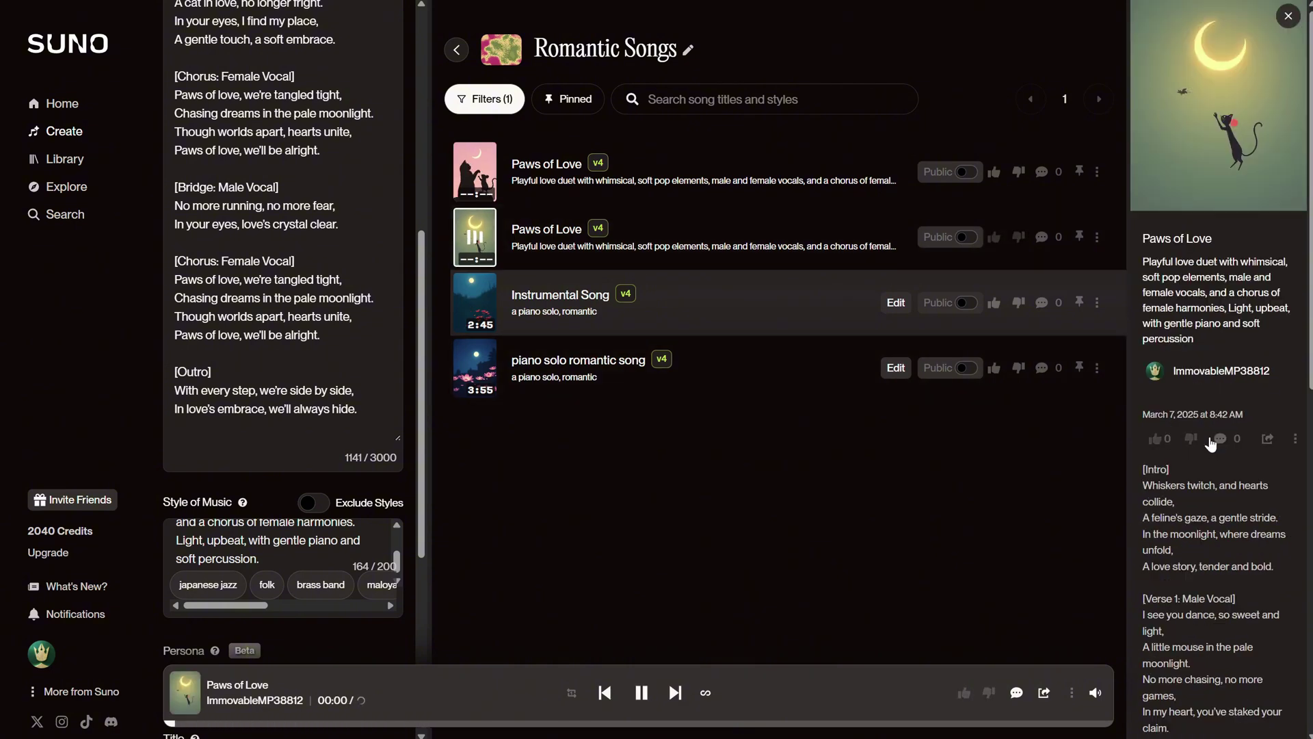
scroll(1218, 465, "down", 1)
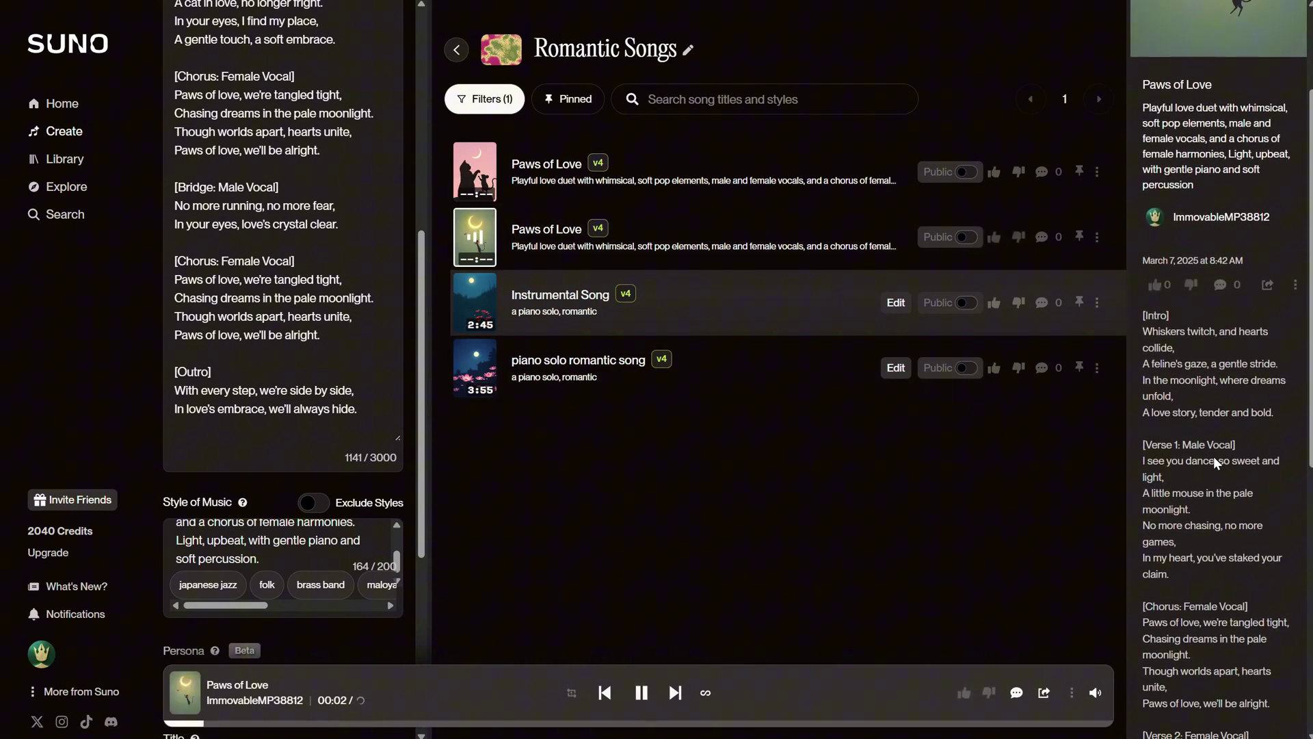
scroll(1221, 463, "down", 4)
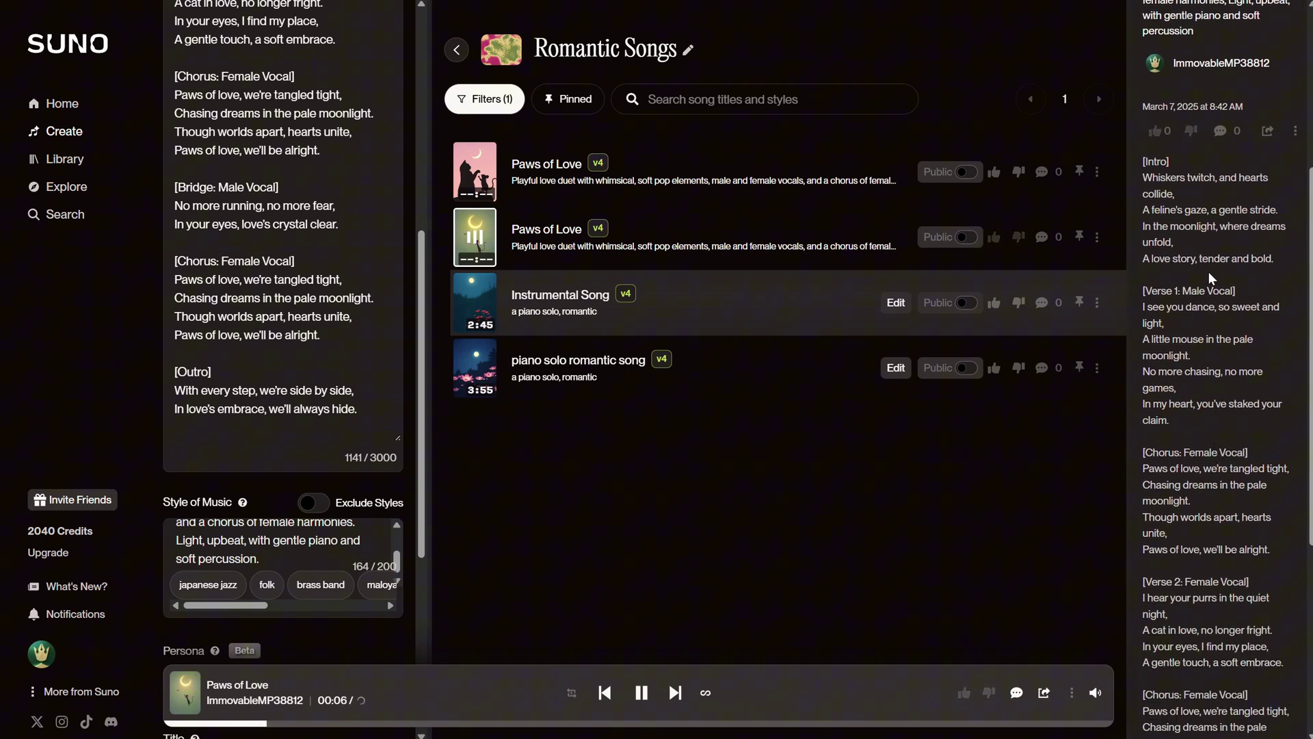
left_click(414, 723)
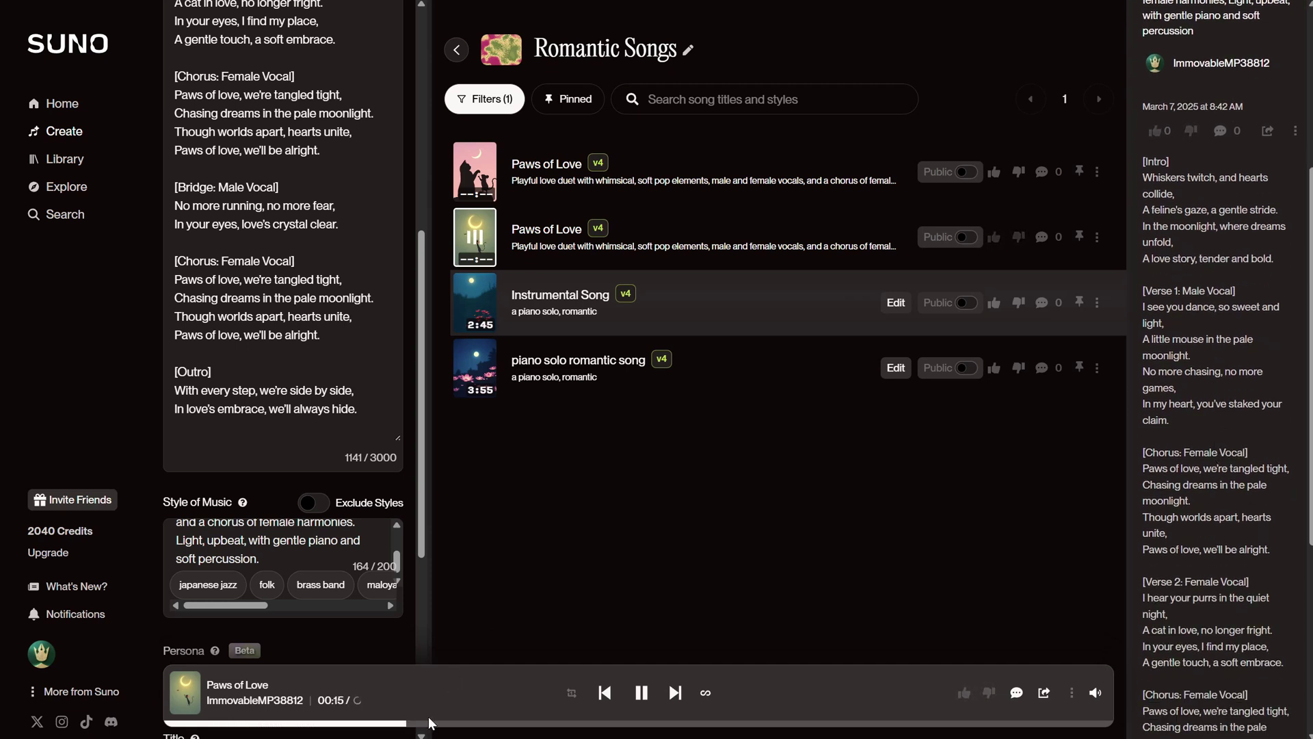
left_click(492, 724)
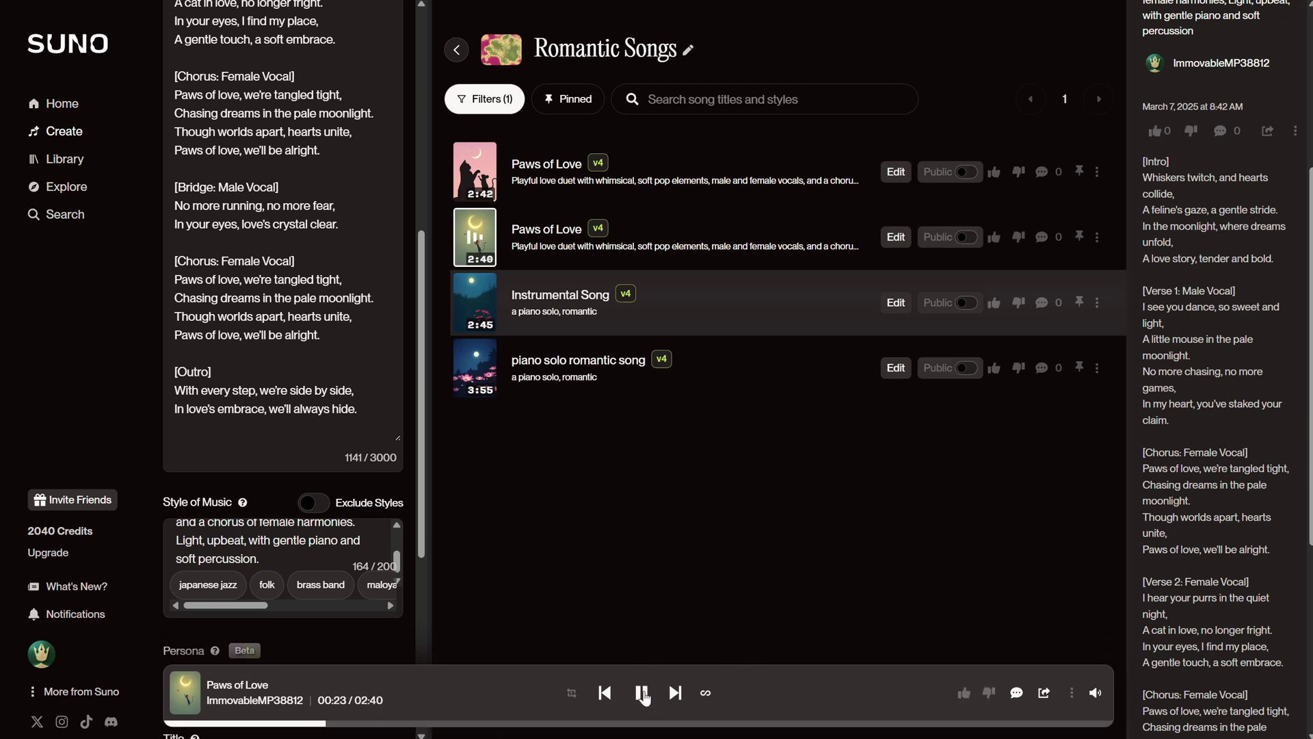
Ask ChatGPT to transform the duet into a rock song
type("transform it into a rock song")
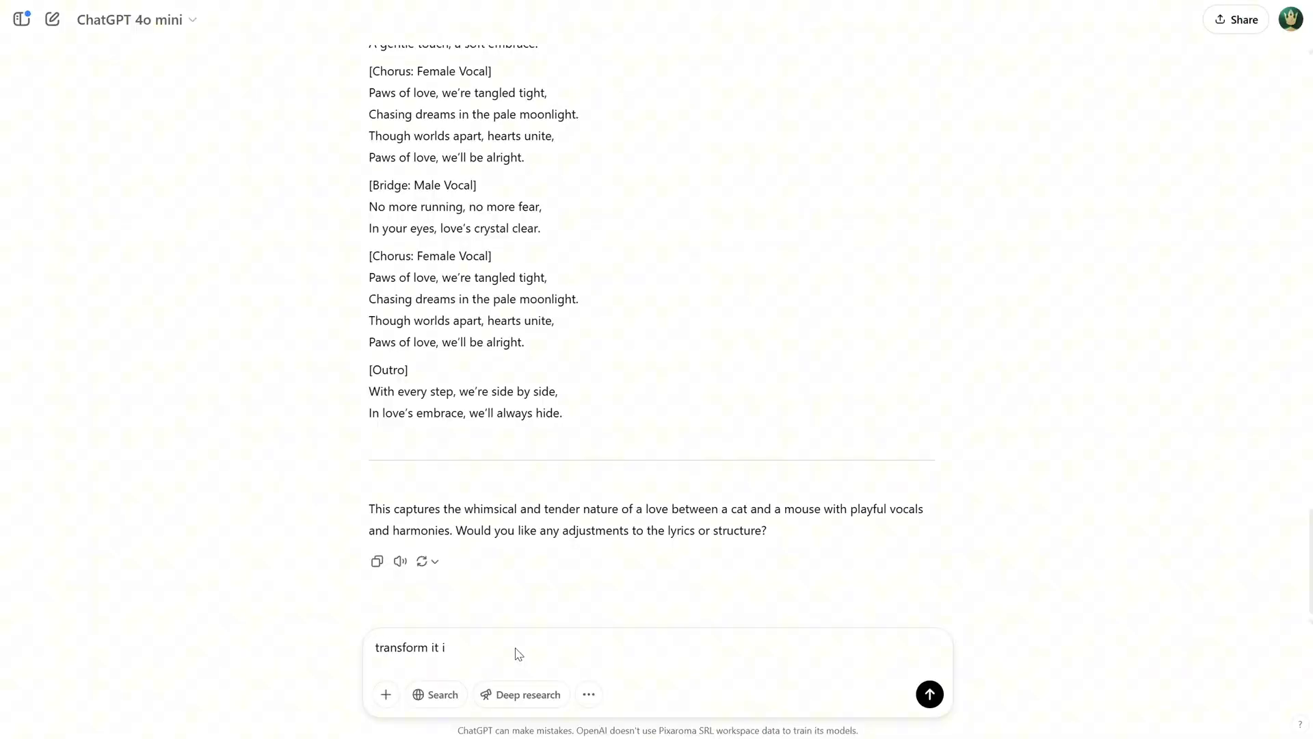
key("Return")
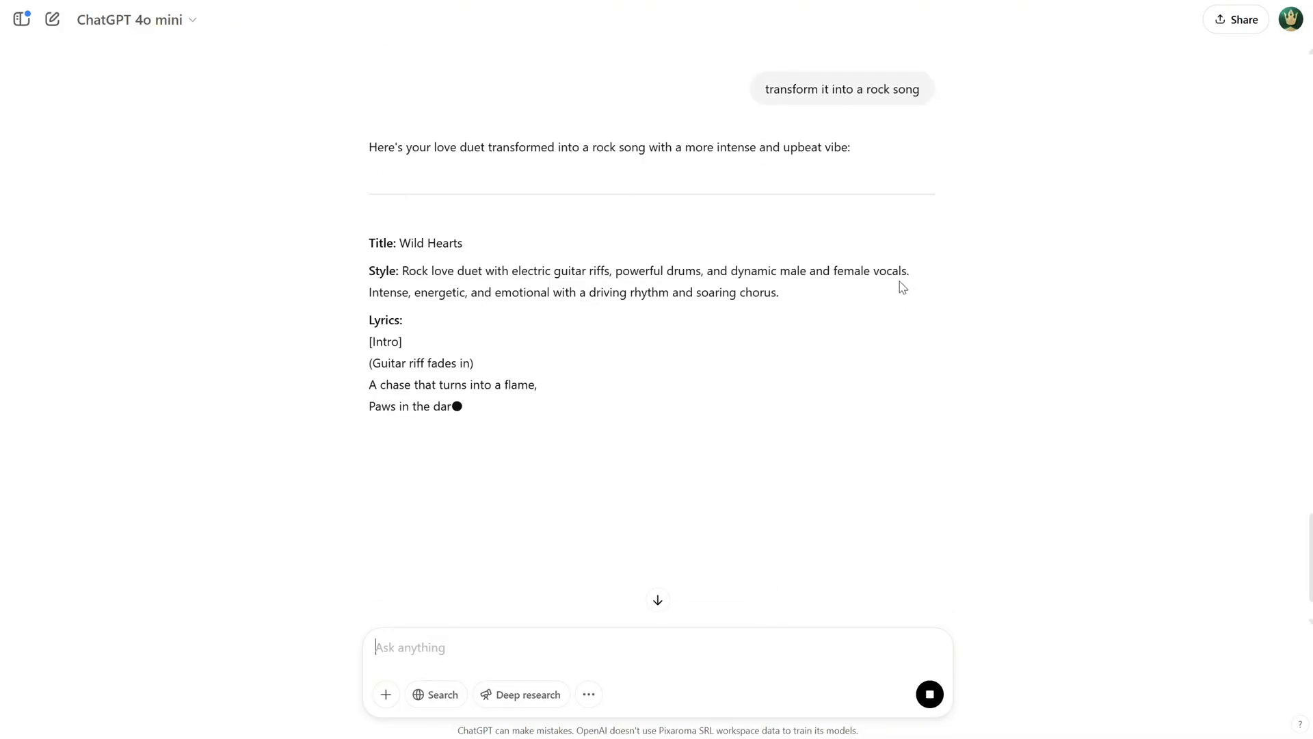
scroll(889, 275, "down", 1)
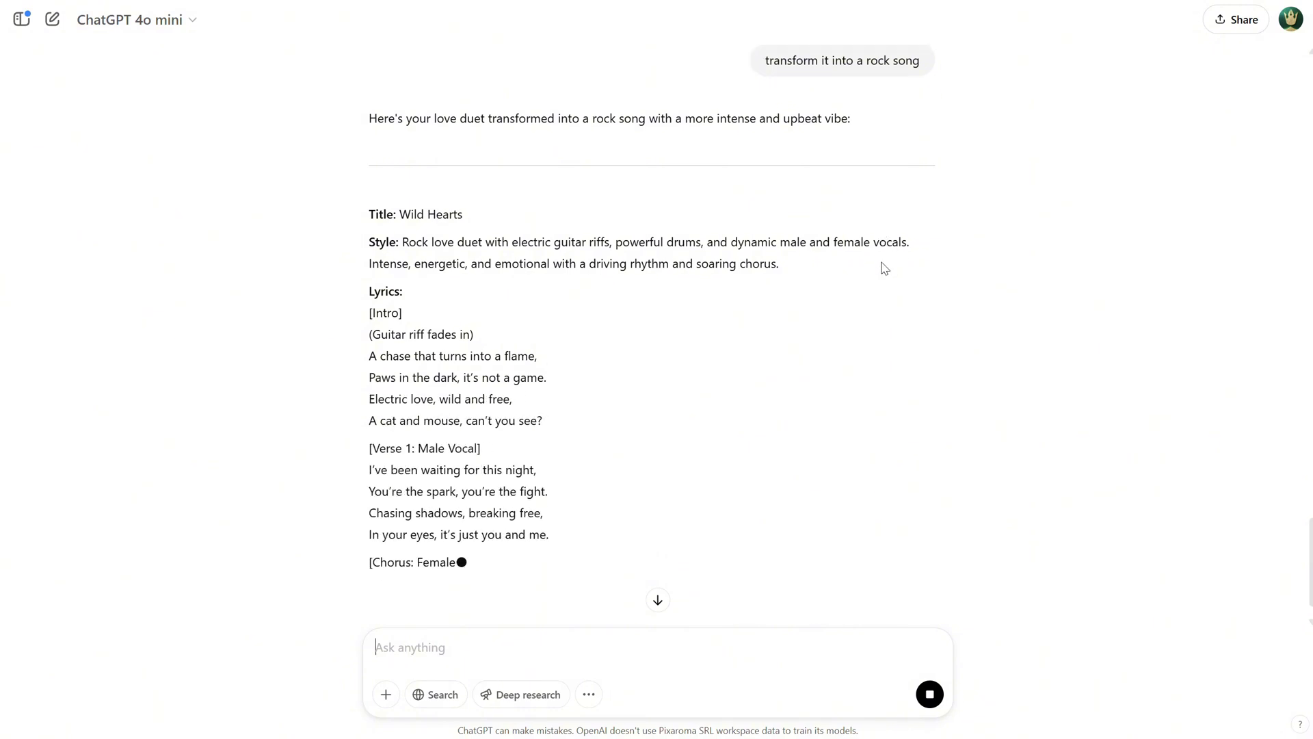
scroll(890, 275, "down", 3)
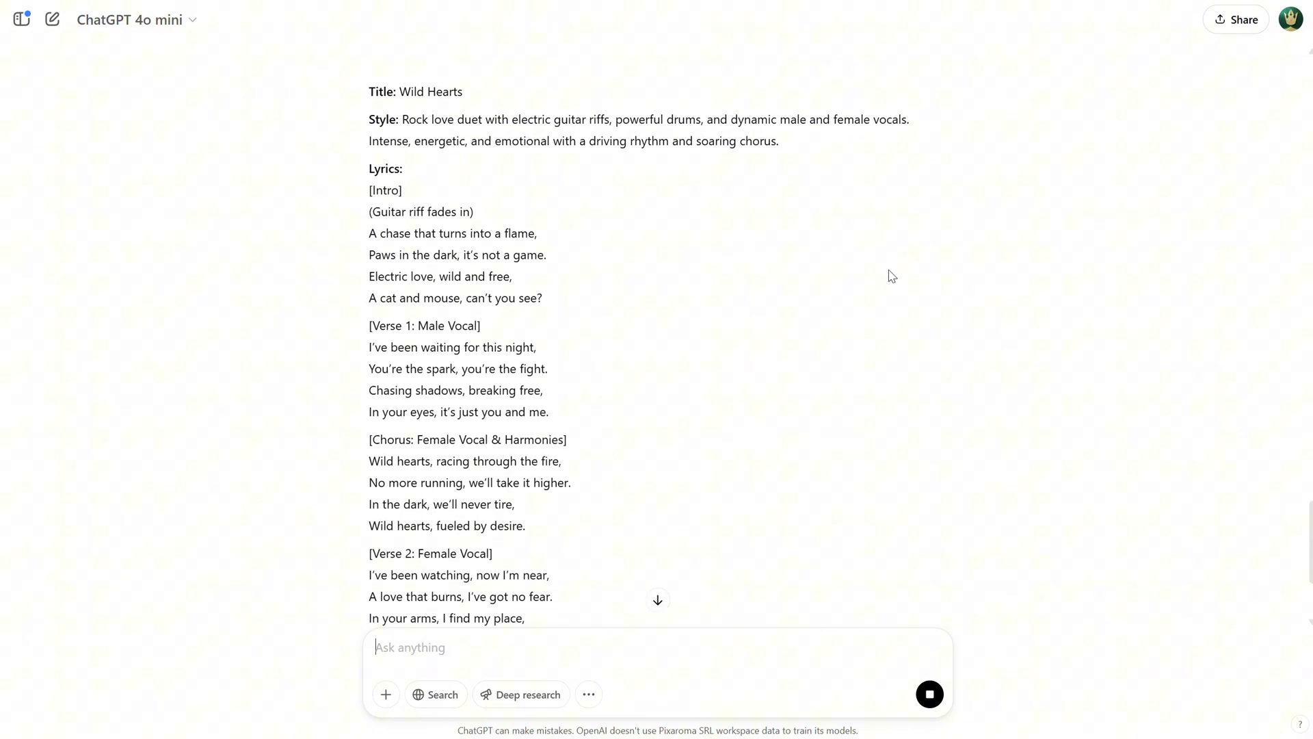
scroll(888, 274, "down", 2)
scroll(888, 274, "up", 7)
Replace Suno's song title with 'Wild Hearts' from ChatGPT's reply
left_click_drag(399, 284, 472, 286)
key("ctrl+c")
key("alt+Tab")
key("ctrl+v")
key("alt+Tab")
Replace Suno's Style of Music with ChatGPT's rock style description
left_click_drag(403, 312, 829, 342)
key("ctrl+c")
key("alt+Tab")
left_click(287, 230)
key("ctrl+a")
key("ctrl+v")
key("alt+Tab")
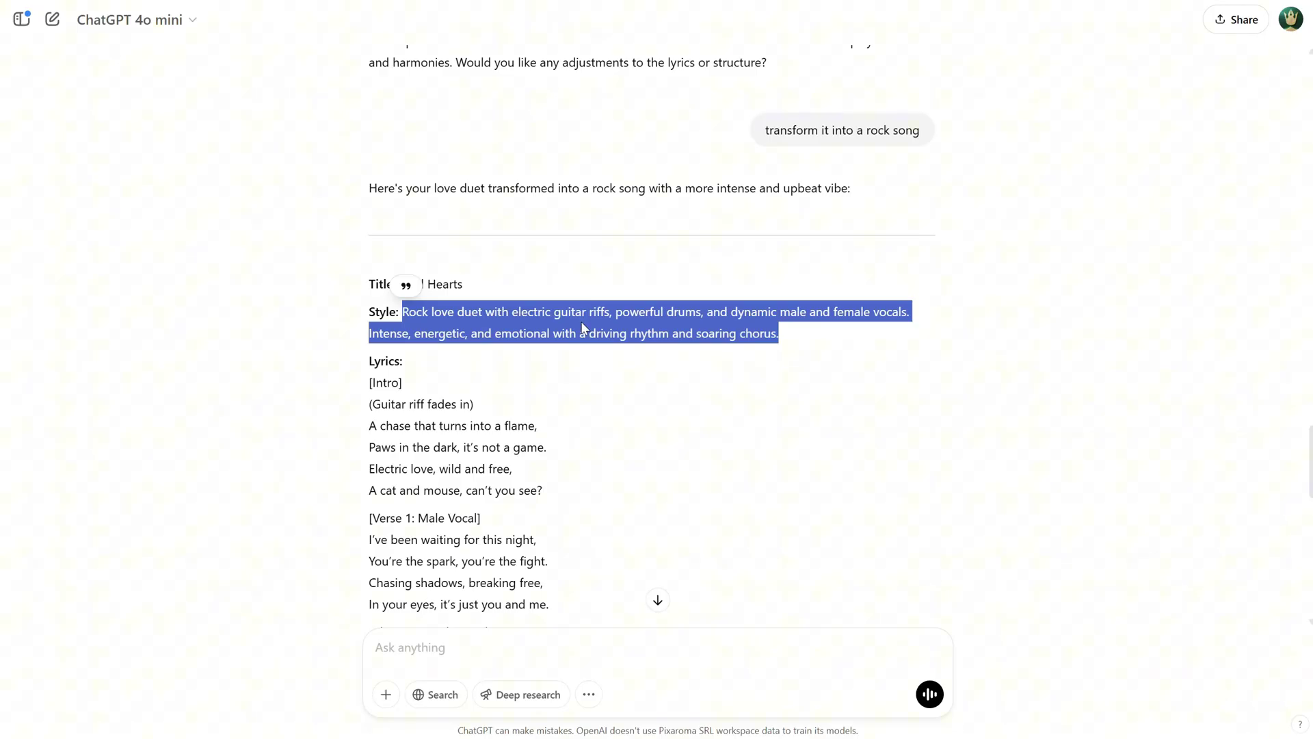
scroll(582, 329, "down", 2)
Paste the Wild Hearts rock lyrics into a new note and rebracket the intro as [Guitar riff fades in]
left_click_drag(367, 224, 553, 239)
scroll(548, 237, "down", 1)
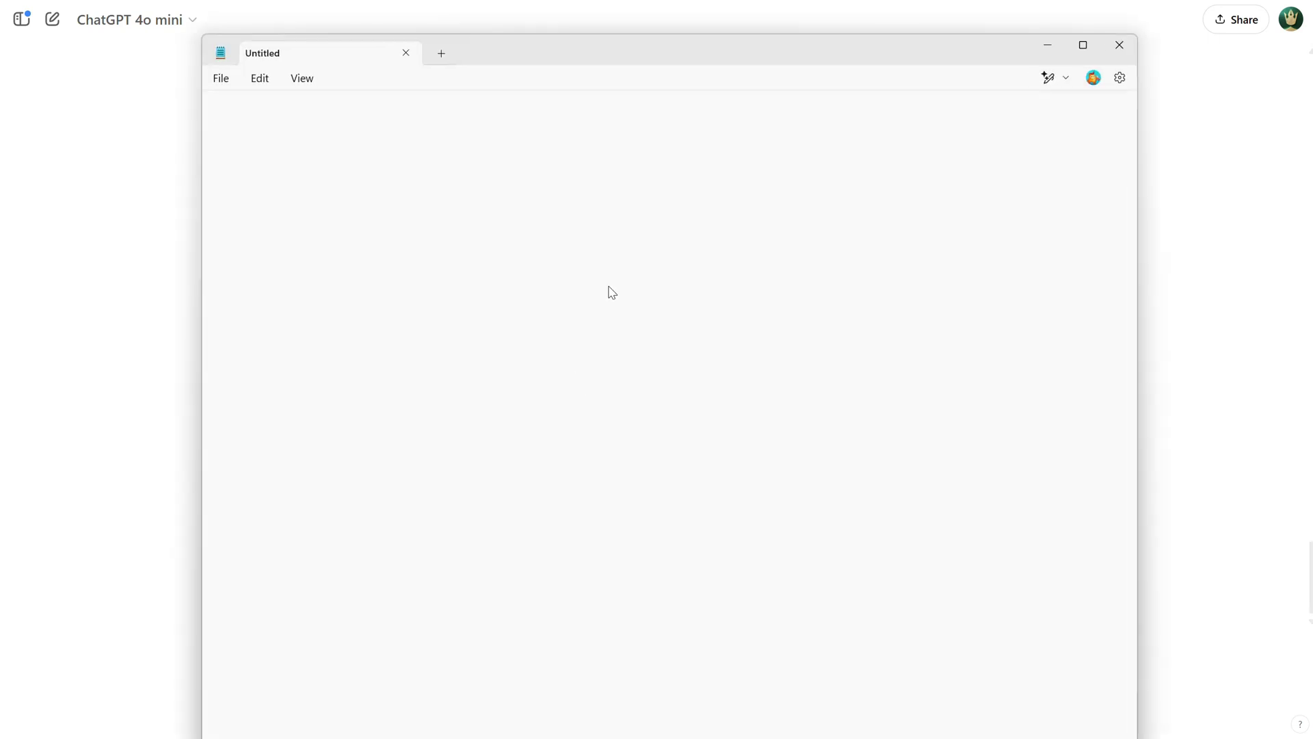
key("ctrl+v")
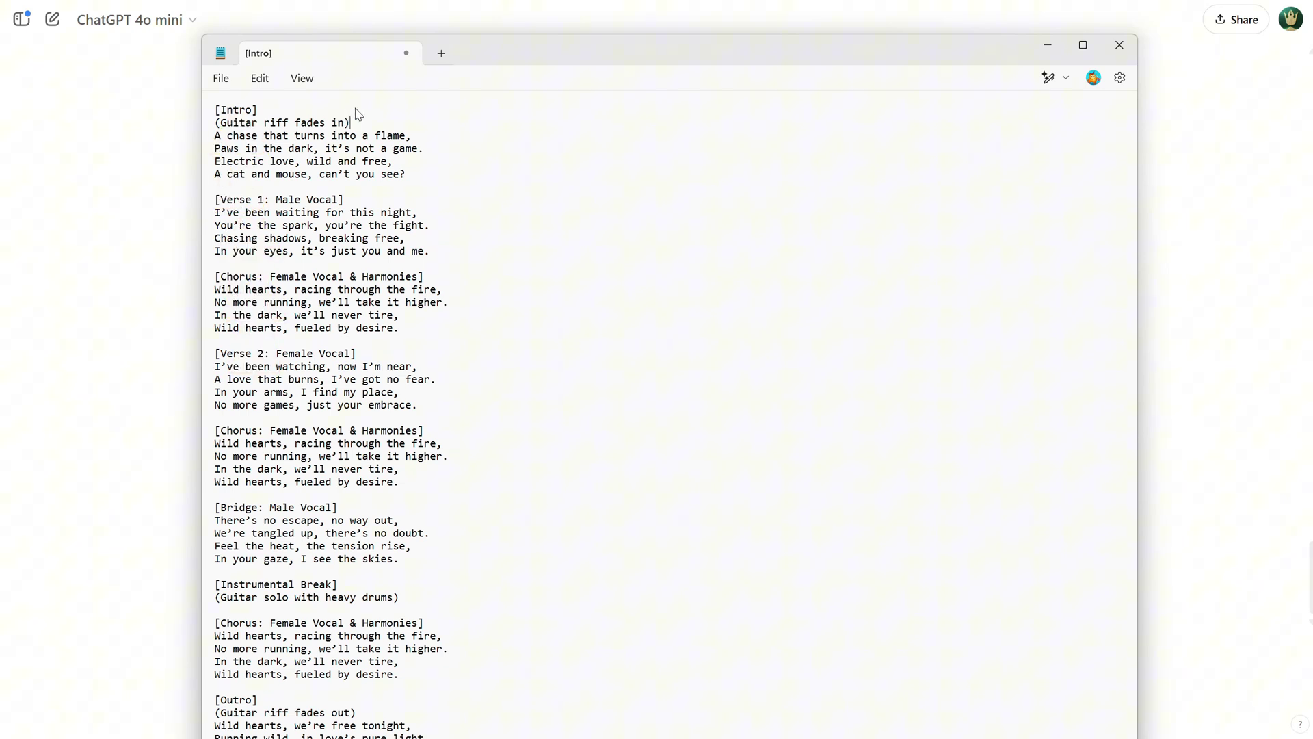
key("BackSpace")
key("BackSpace")
type("[")
Add a "(Can't you)" echo line after the cat and mouse line
left_click(415, 173)
key("Return")
type("(can't you?")
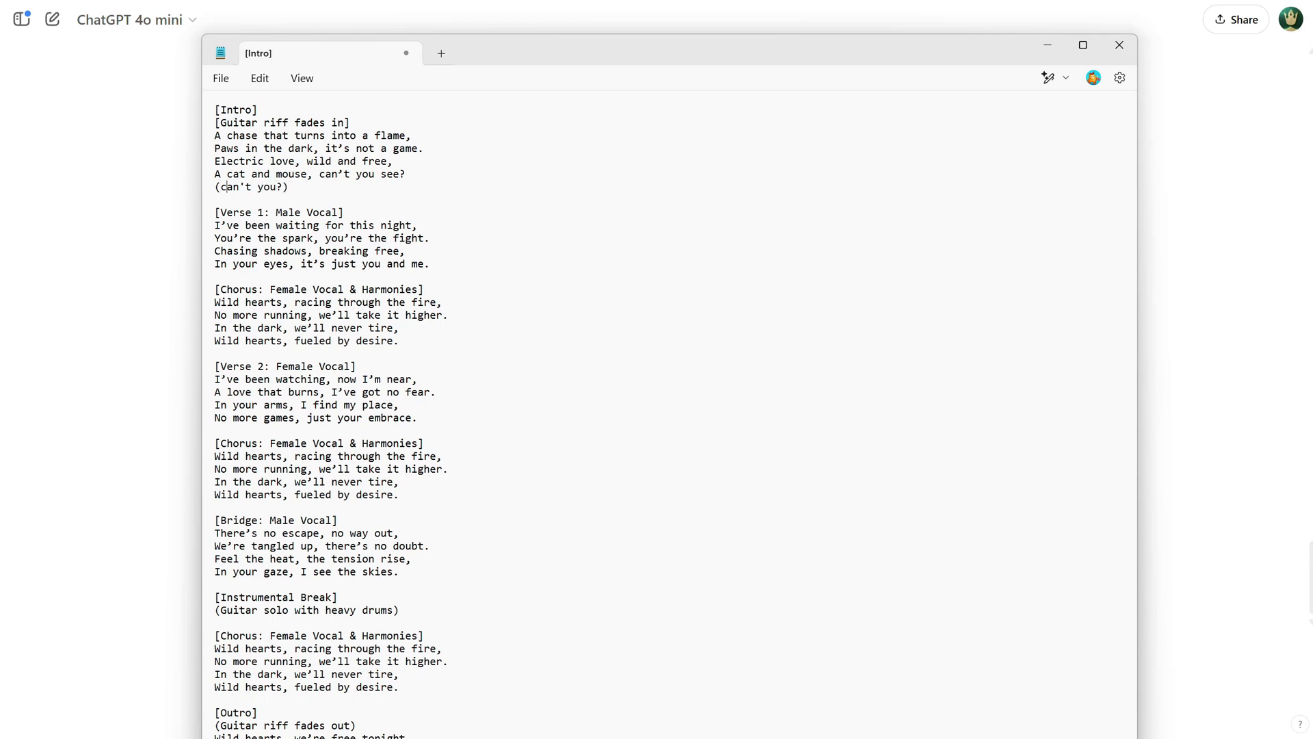
key("BackSpace")
type("C")
double_click(507, 33)
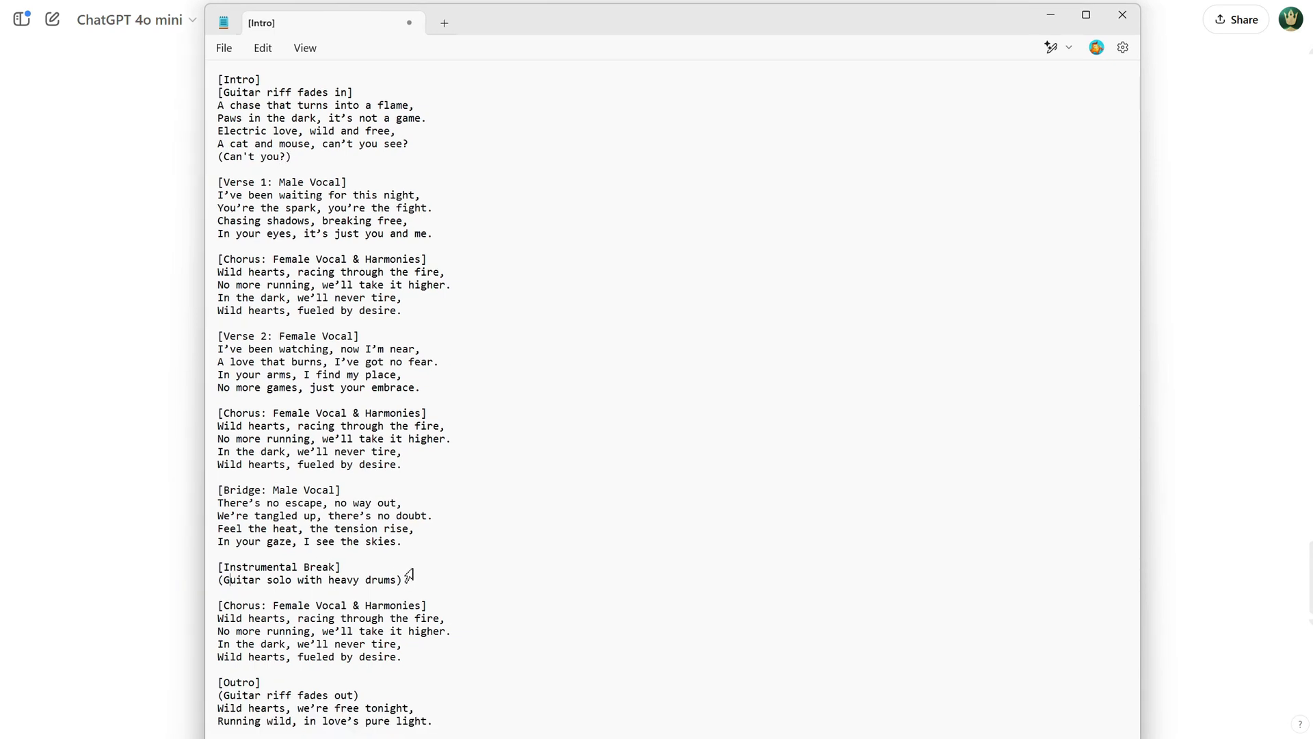
Move the guitar solo direction into the [Instrumental Break - …] tag and remove the leftover parentheses
left_click_drag(395, 581, 229, 581)
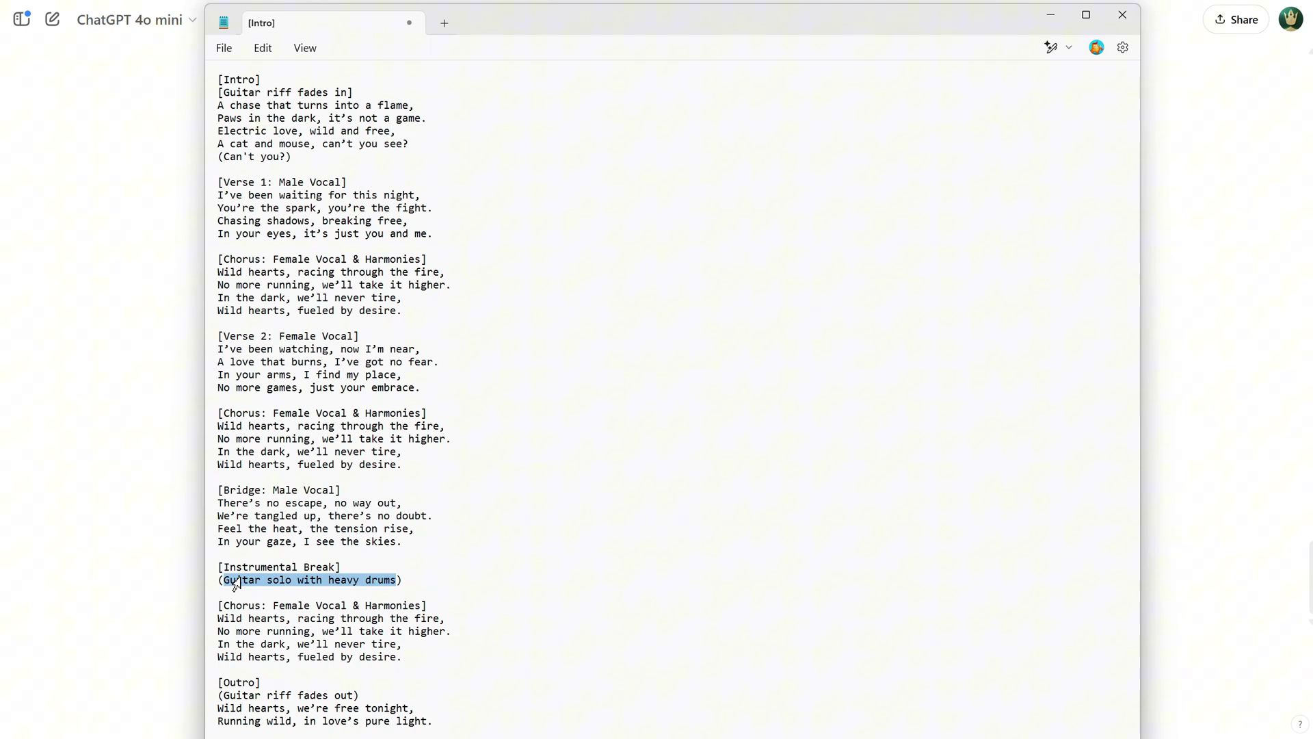
key("Delete")
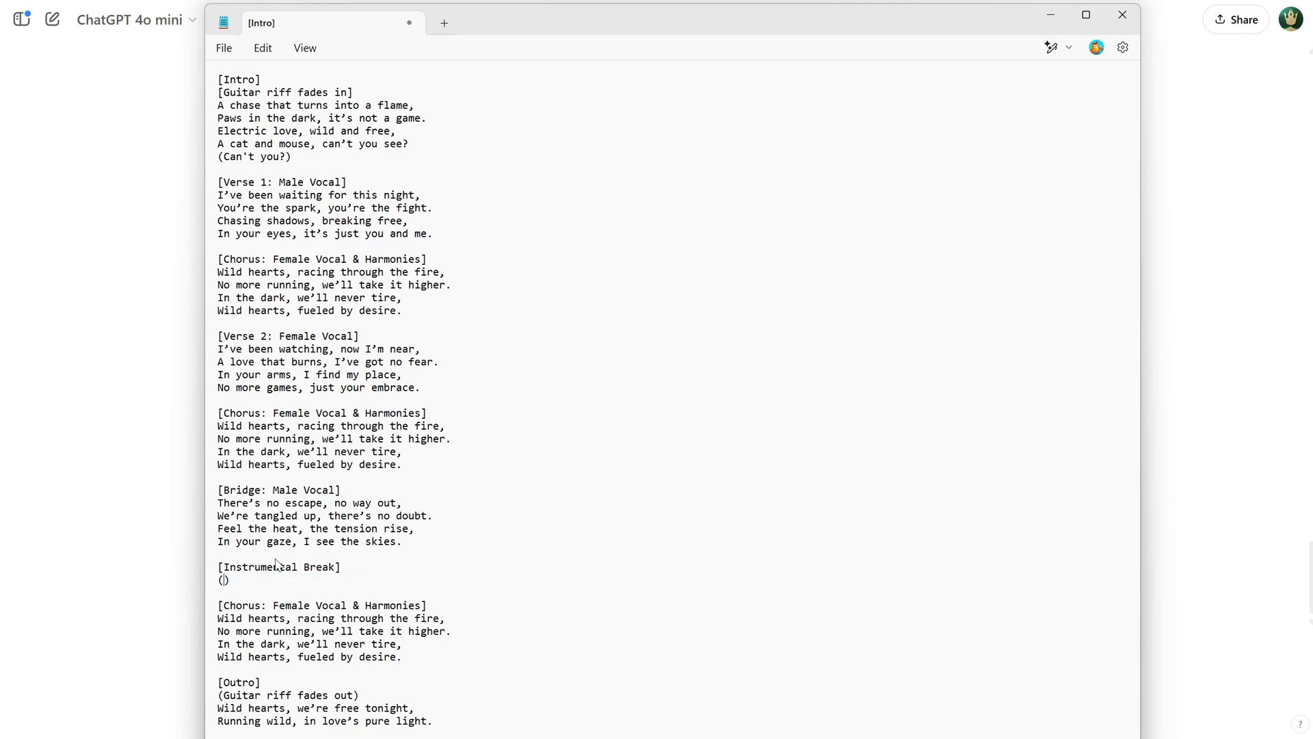
left_click(340, 567)
type("-")
key("ctrl+v")
left_click_drag(214, 578, 232, 580)
key("Delete")
key("Delete")
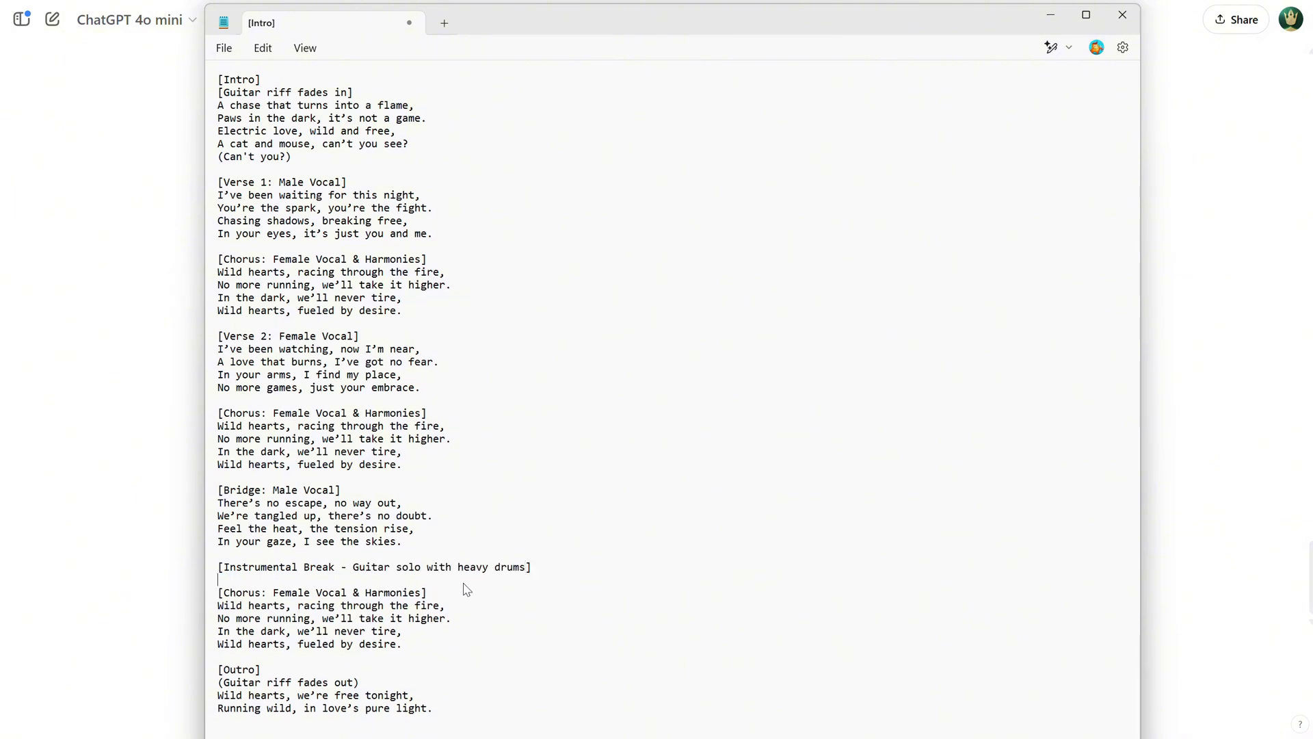
Add a "(Desire)" echo line after the last chorus
left_click(416, 644)
key("Return")
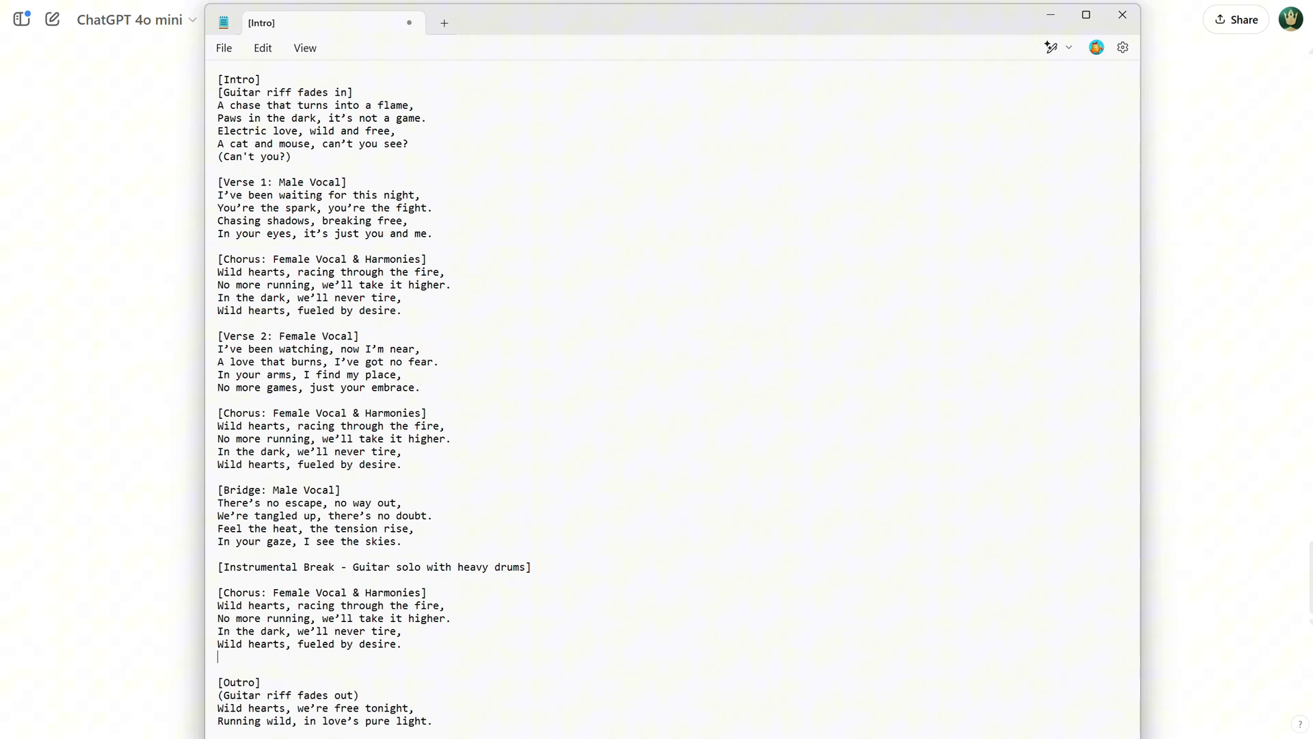
type("(Desire")
Fold the outro guitar direction into the header as [Outro - Guitar riff fades out]
key("End")
key("BackSpace")
key("Home")
key("Delete")
key("shift+End")
key("ctrl+x")
key("BackSpace")
key("Left")
type("-")
key("ctrl+v")
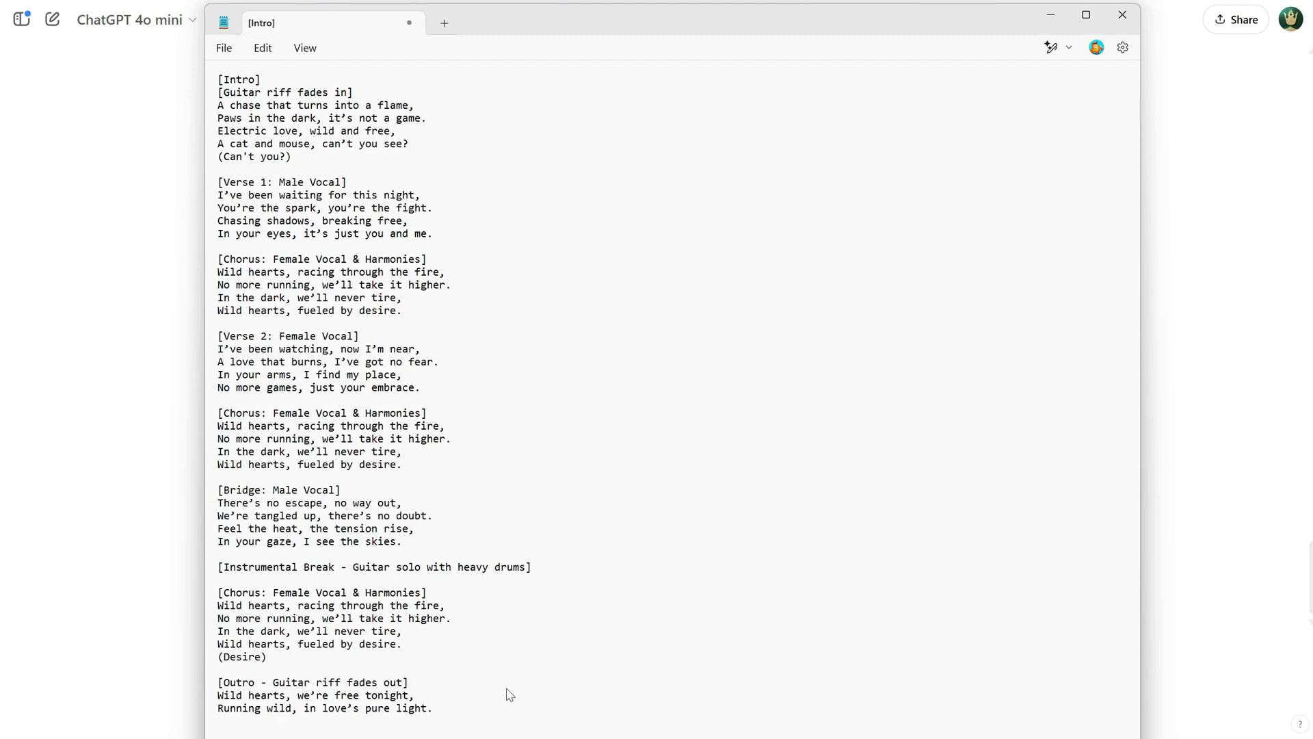
Add a final "(Pure)" echo line at the end of the lyrics
left_click(487, 705)
key("Return")
type("()")
key("Left")
type("Pur")
Copy the edited lyrics into Suno's Lyrics box and create the Wild Hearts song
key("ctrl+a")
key("ctrl+c")
key("alt+Tab")
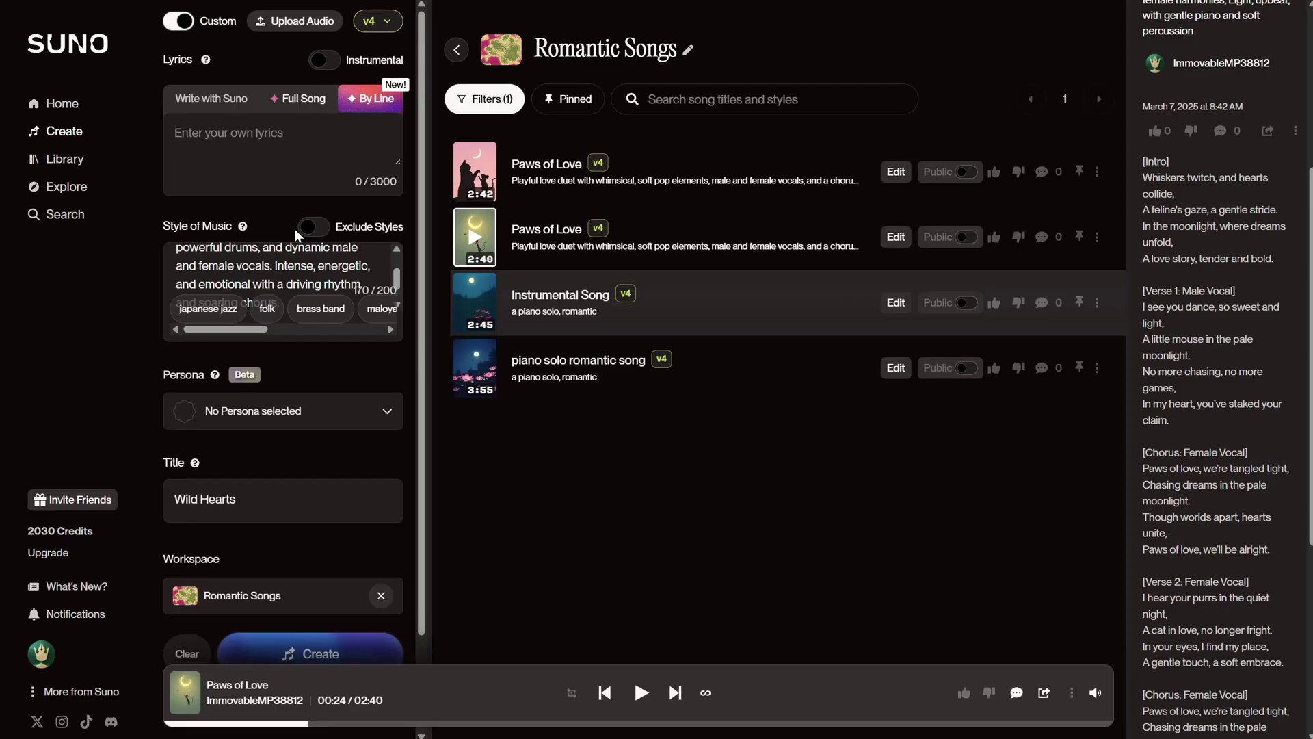
key("ctrl+v")
scroll(291, 216, "down", 6)
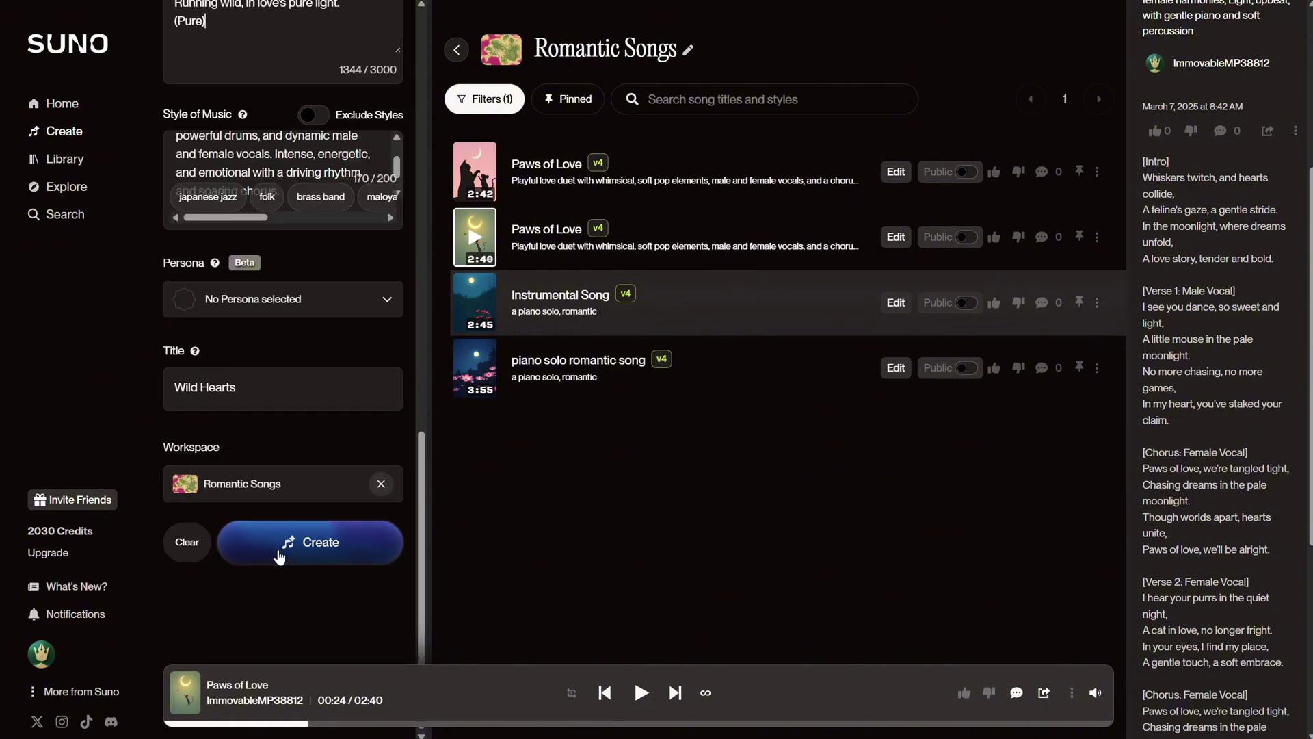
left_click(279, 550)
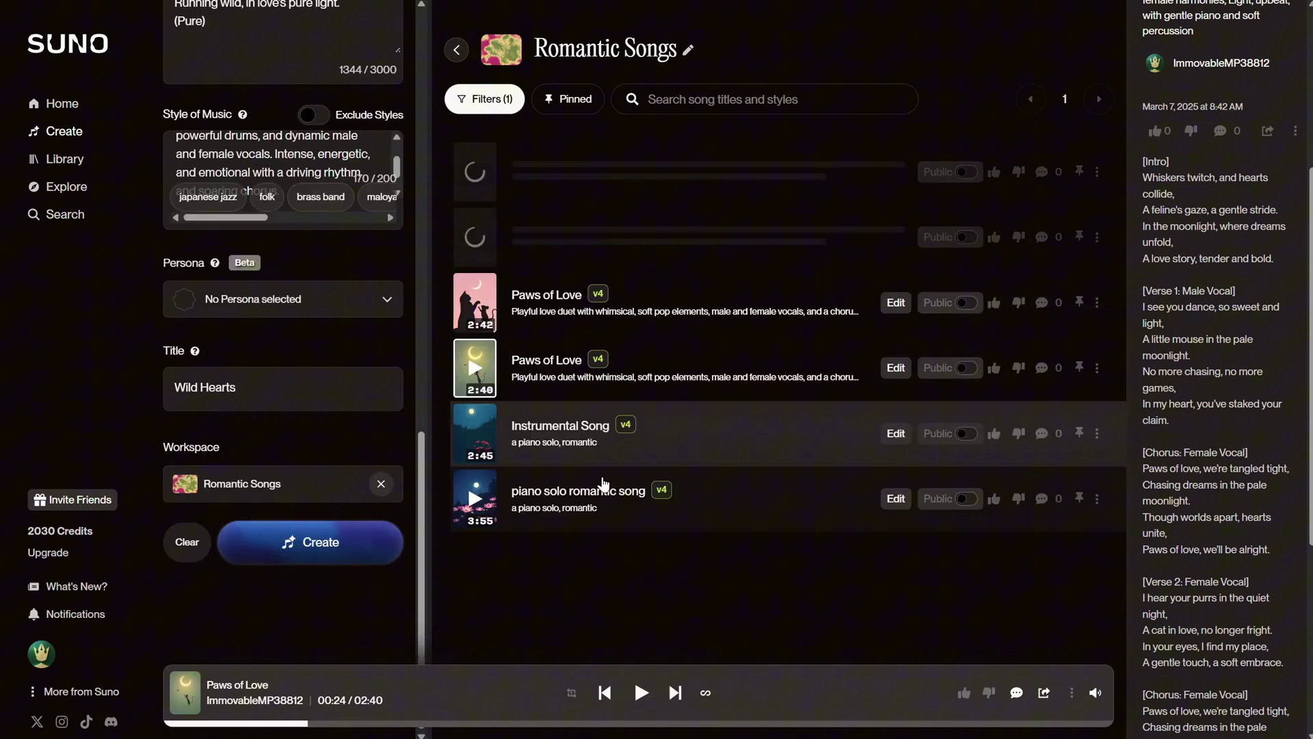
Play the first Wild Hearts version while following its lyrics, then start the second
left_click(475, 172)
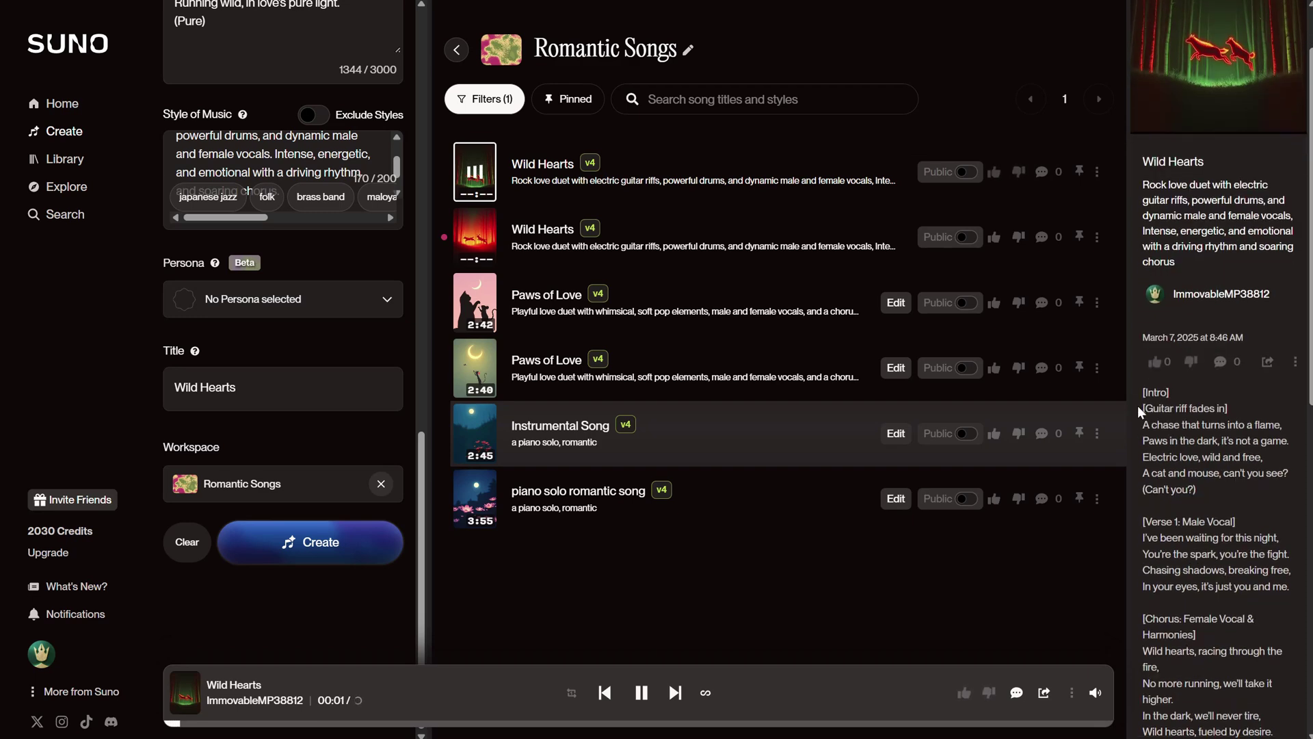
left_click_drag(1139, 403, 1242, 408)
left_click(1244, 408)
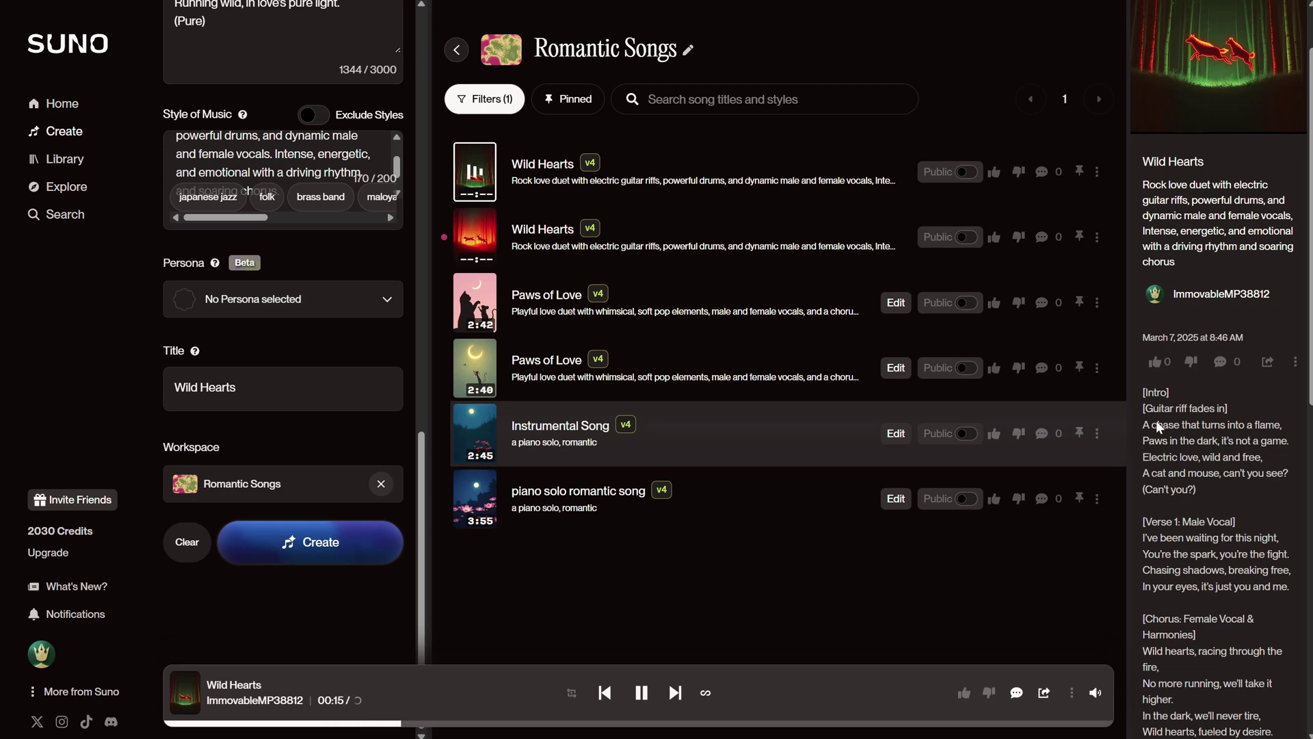
left_click_drag(1140, 422, 1292, 435)
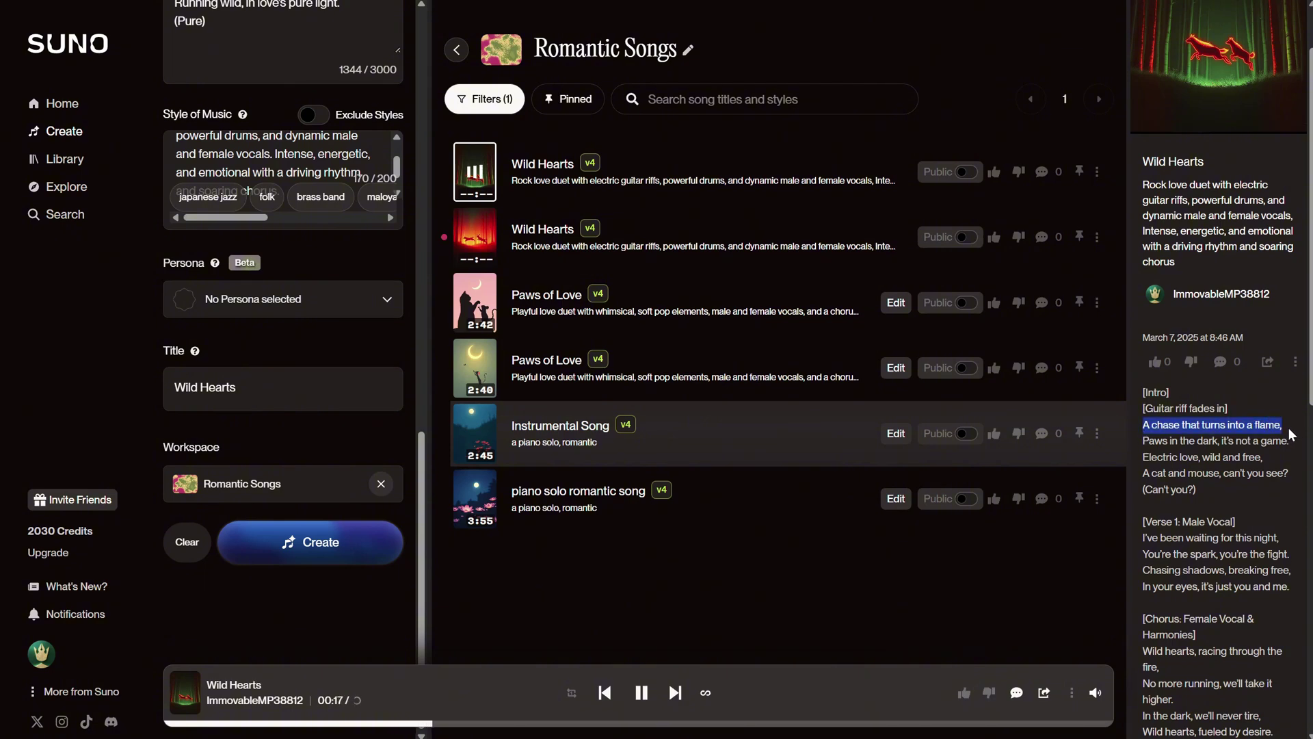
left_click(1139, 458)
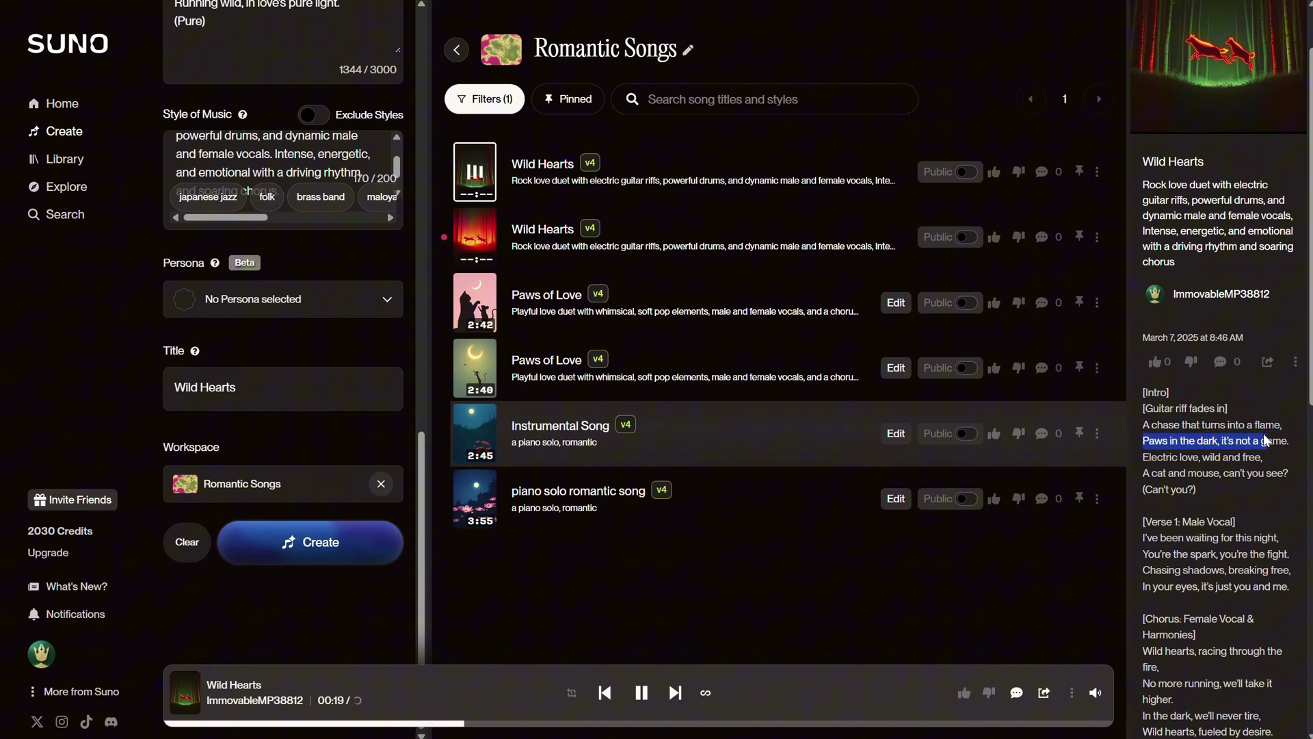
left_click_drag(1267, 438, 1295, 446)
left_click(1279, 457)
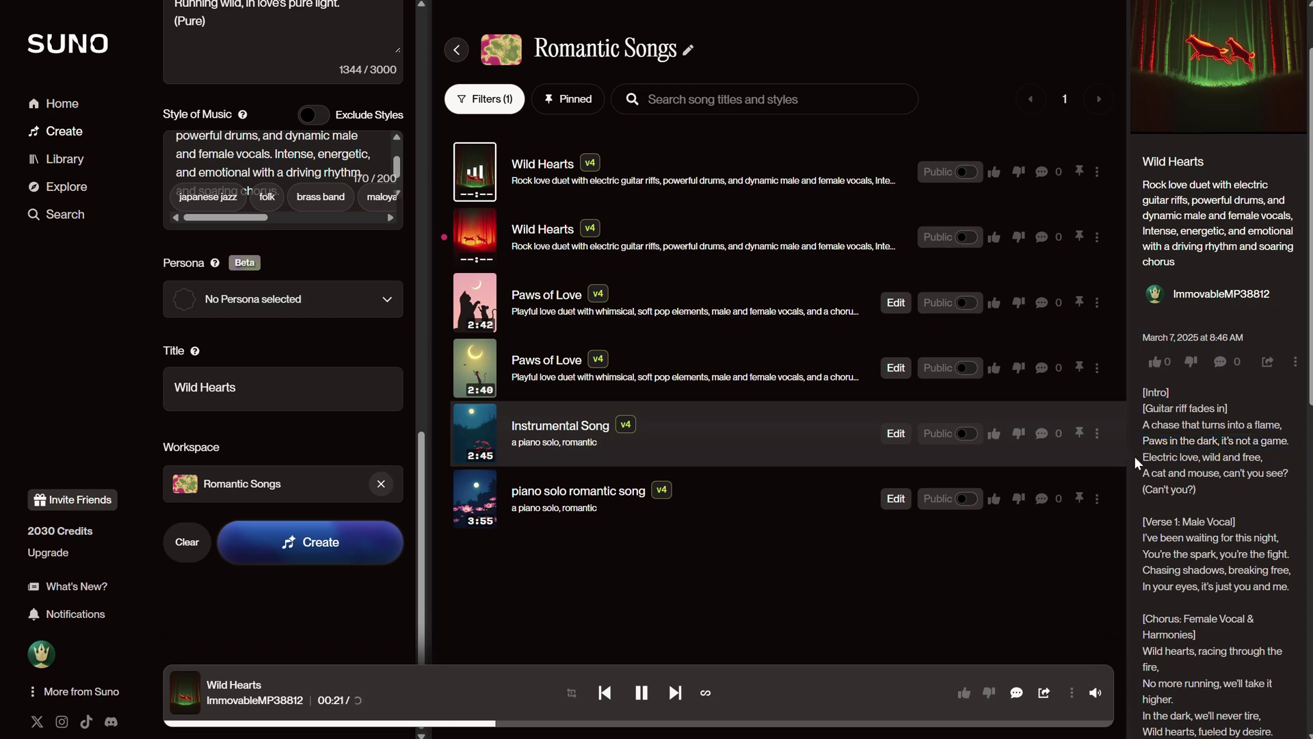
left_click_drag(1190, 459, 1262, 461)
left_click(1262, 456)
left_click_drag(1276, 464, 1277, 479)
left_click(1277, 483)
left_click(1208, 487)
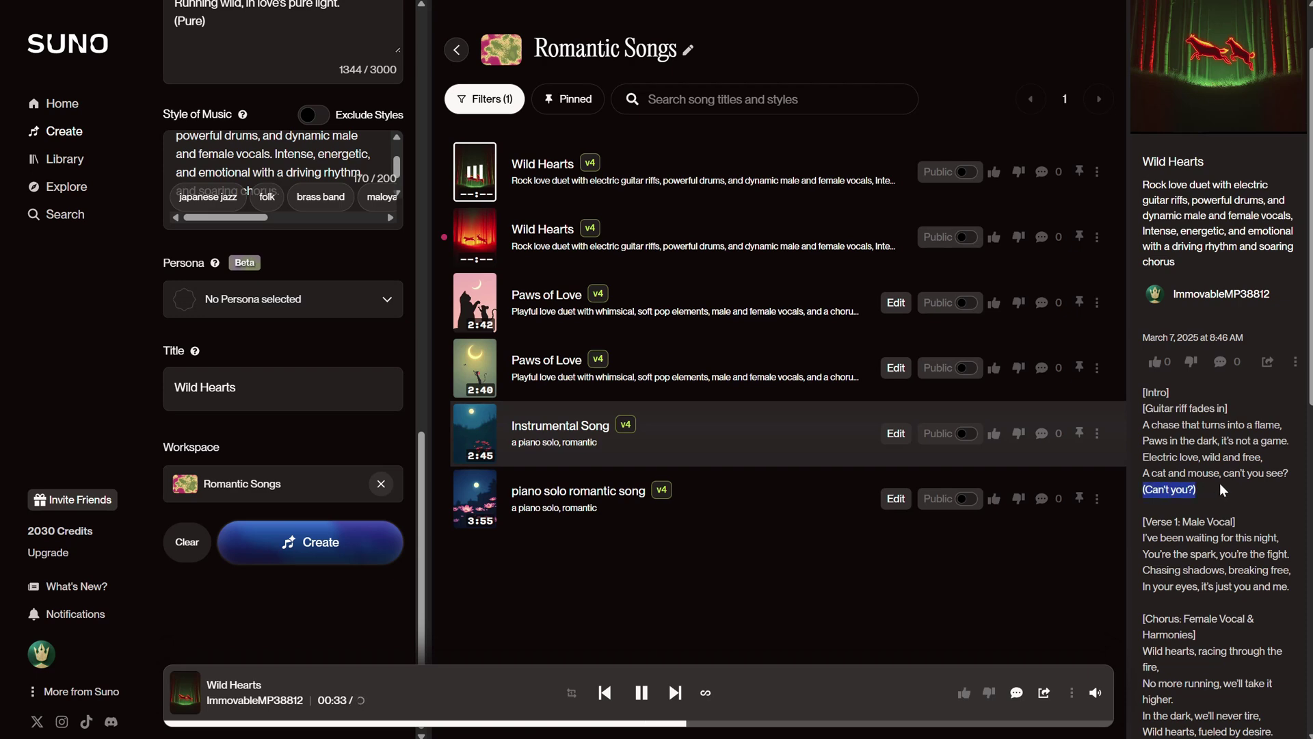
left_click(475, 237)
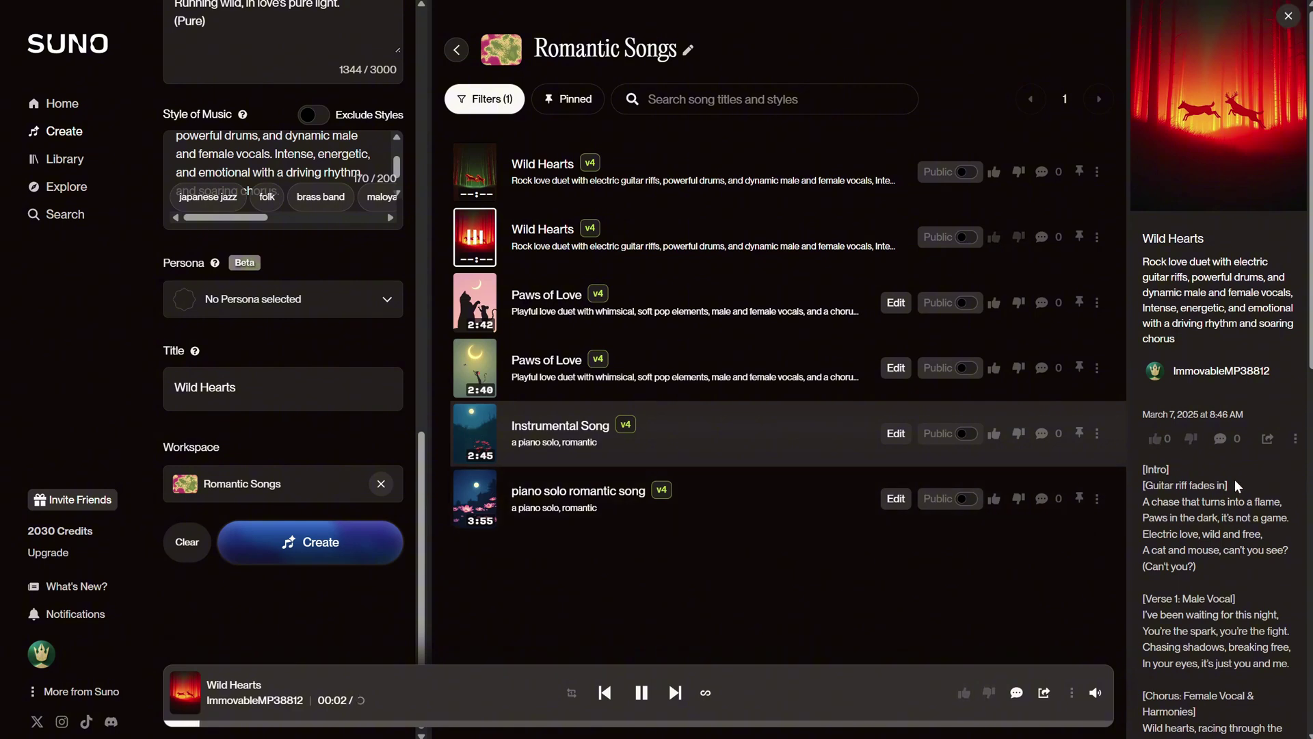
Skip ahead through the second Wild Hearts version, following the cat and mouse line
left_click(315, 723)
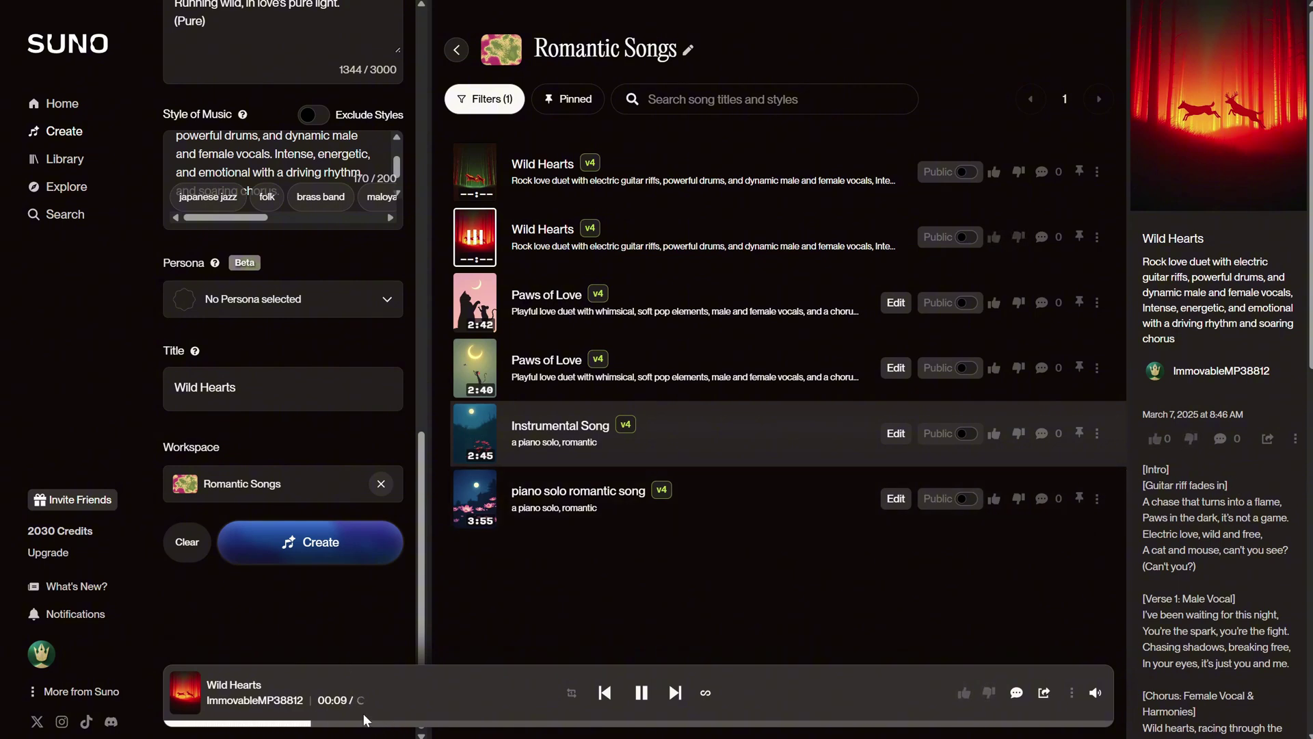
left_click(478, 724)
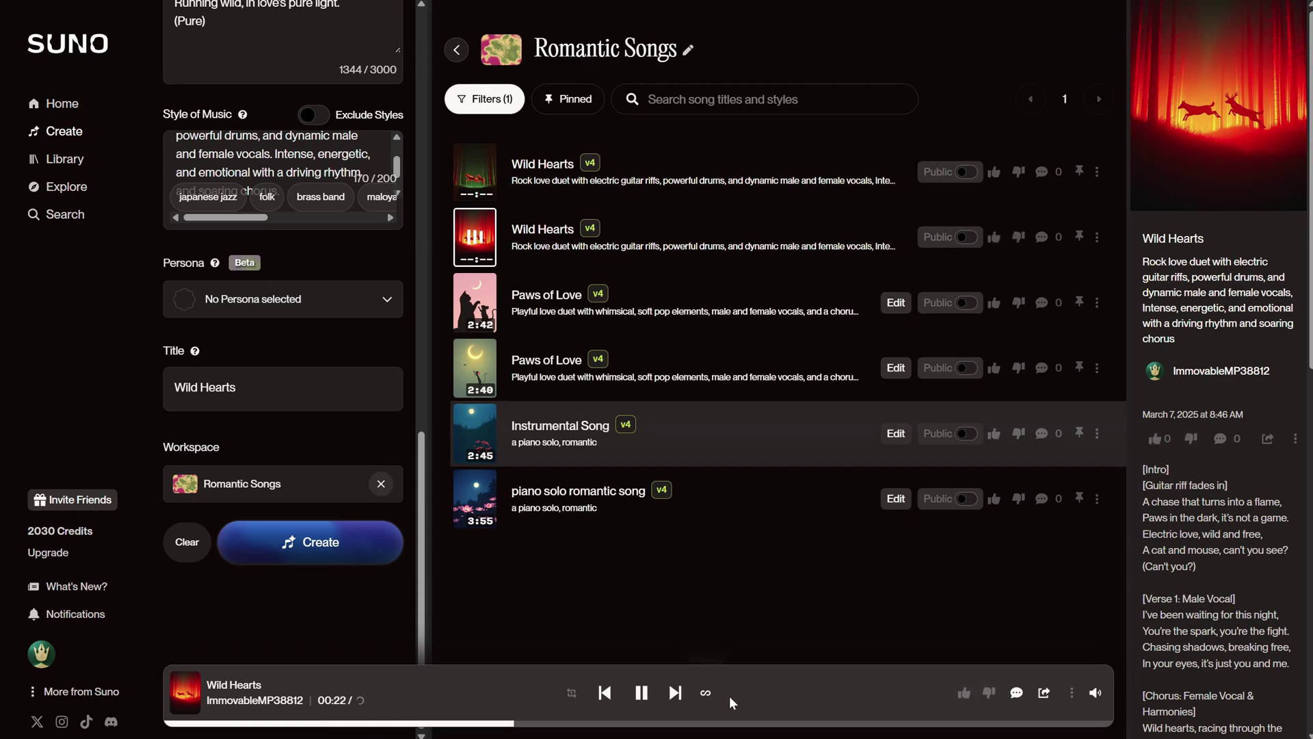
left_click(604, 725)
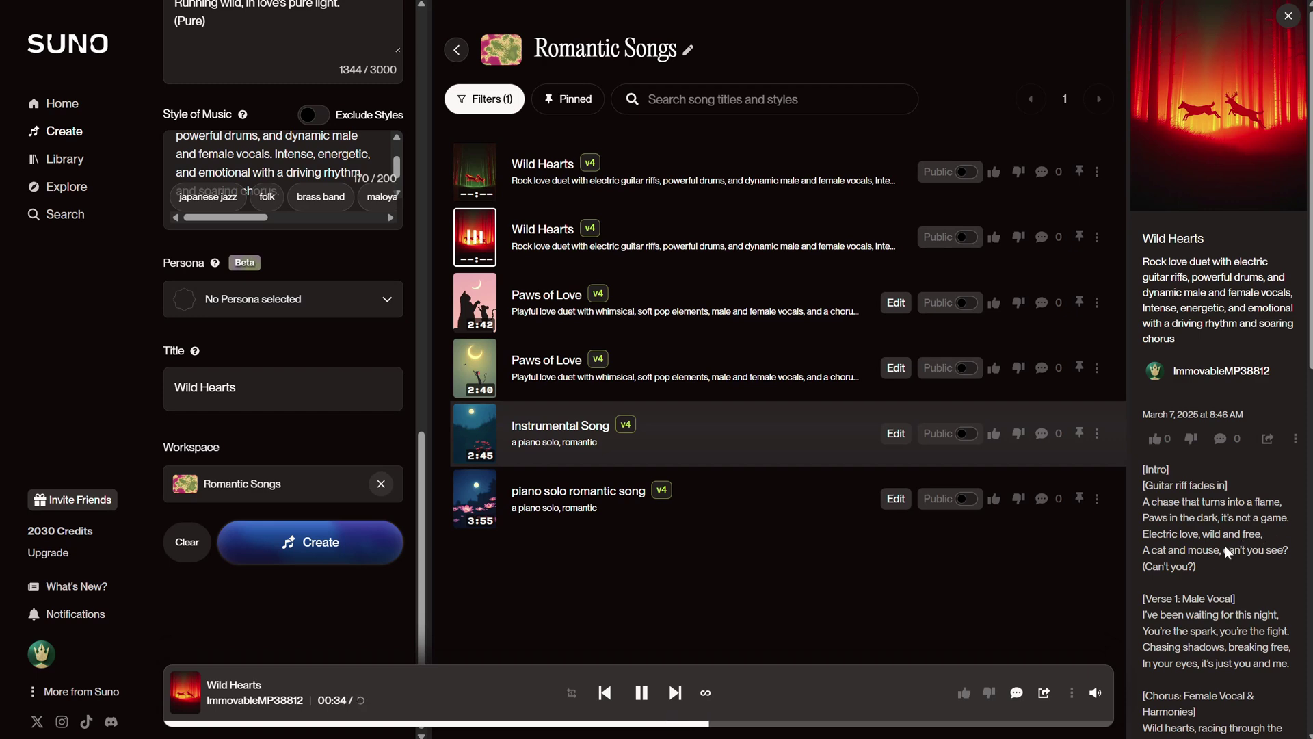
left_click_drag(1231, 543, 1286, 569)
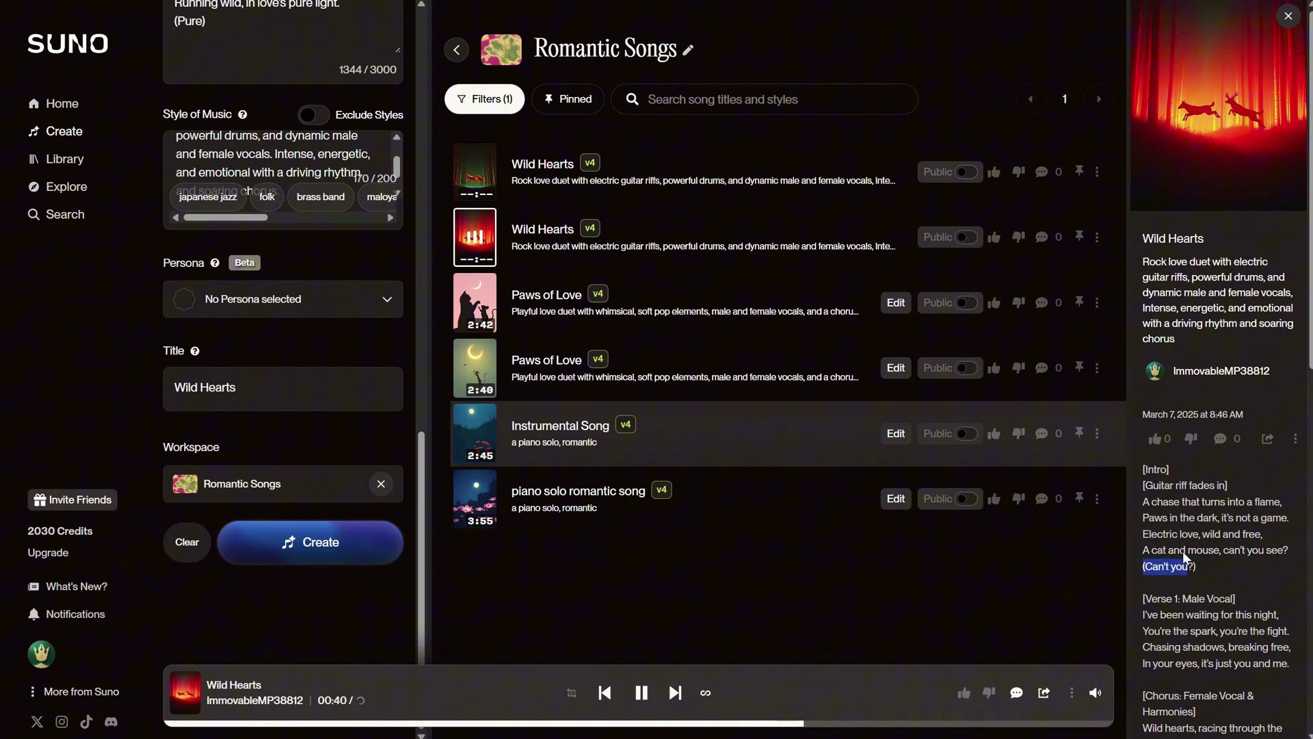
left_click(1221, 589)
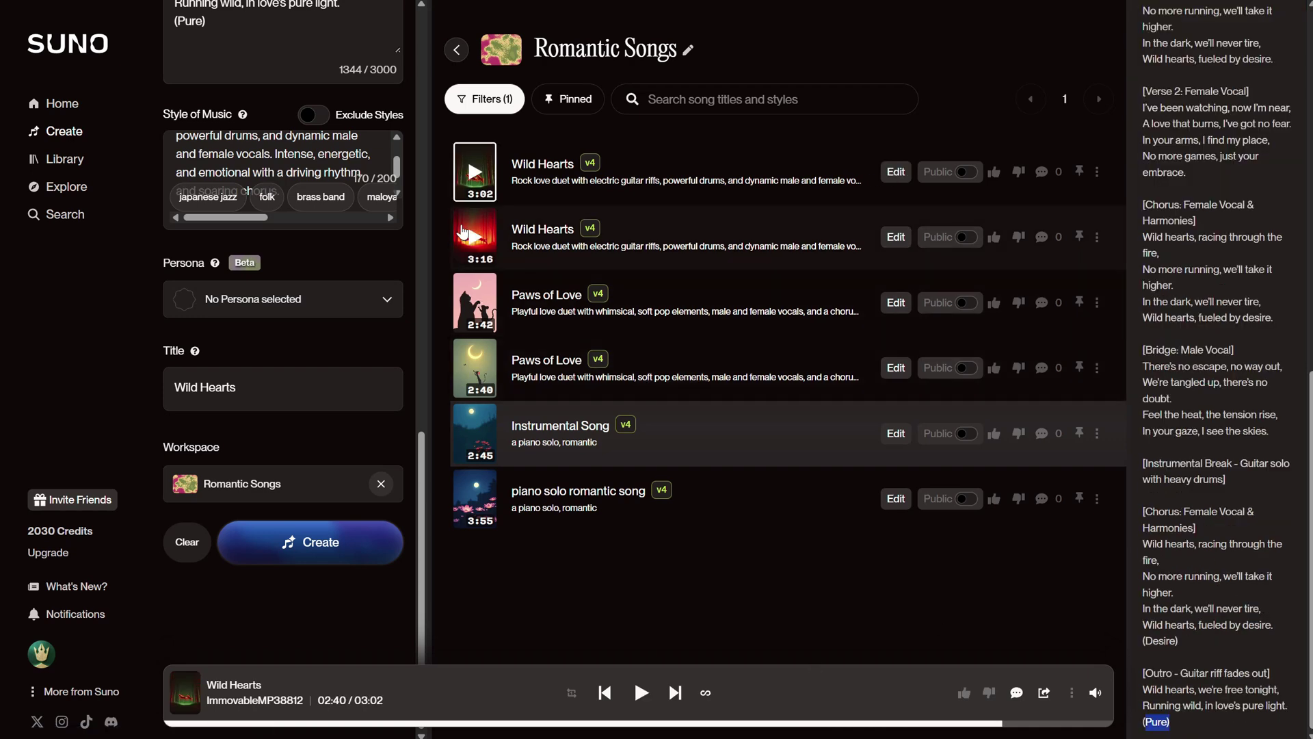
Replay the 3:16 version near its end, following the Outro lyrics down to (Pure)
left_click(463, 232)
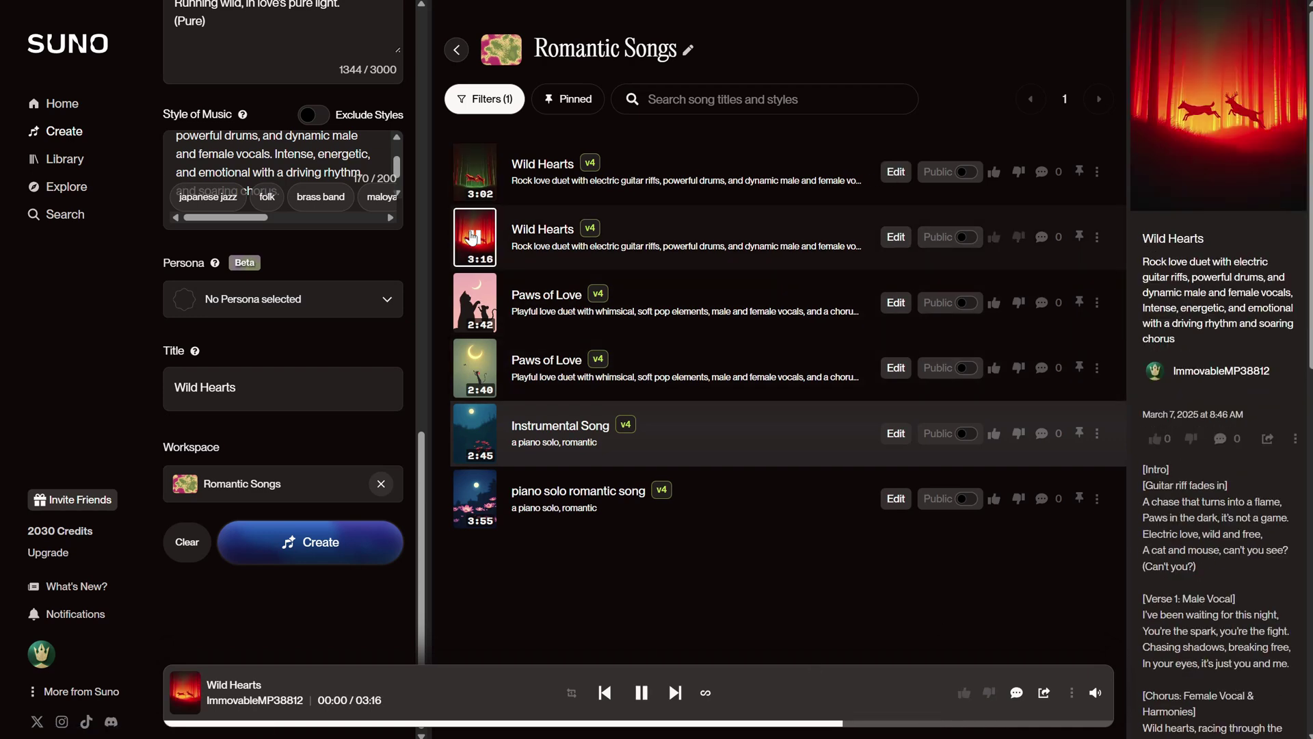
left_click(1025, 728)
scroll(1227, 613, "down", 8)
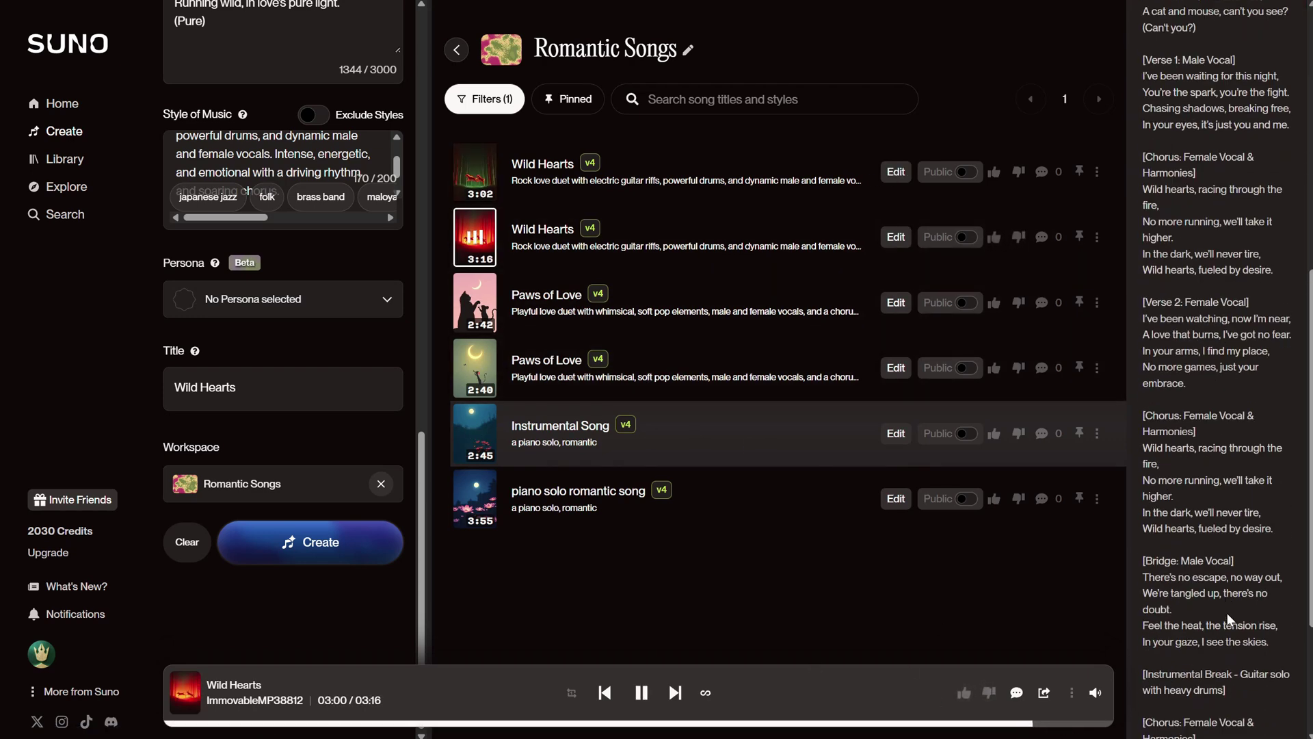
scroll(1227, 613, "down", 3)
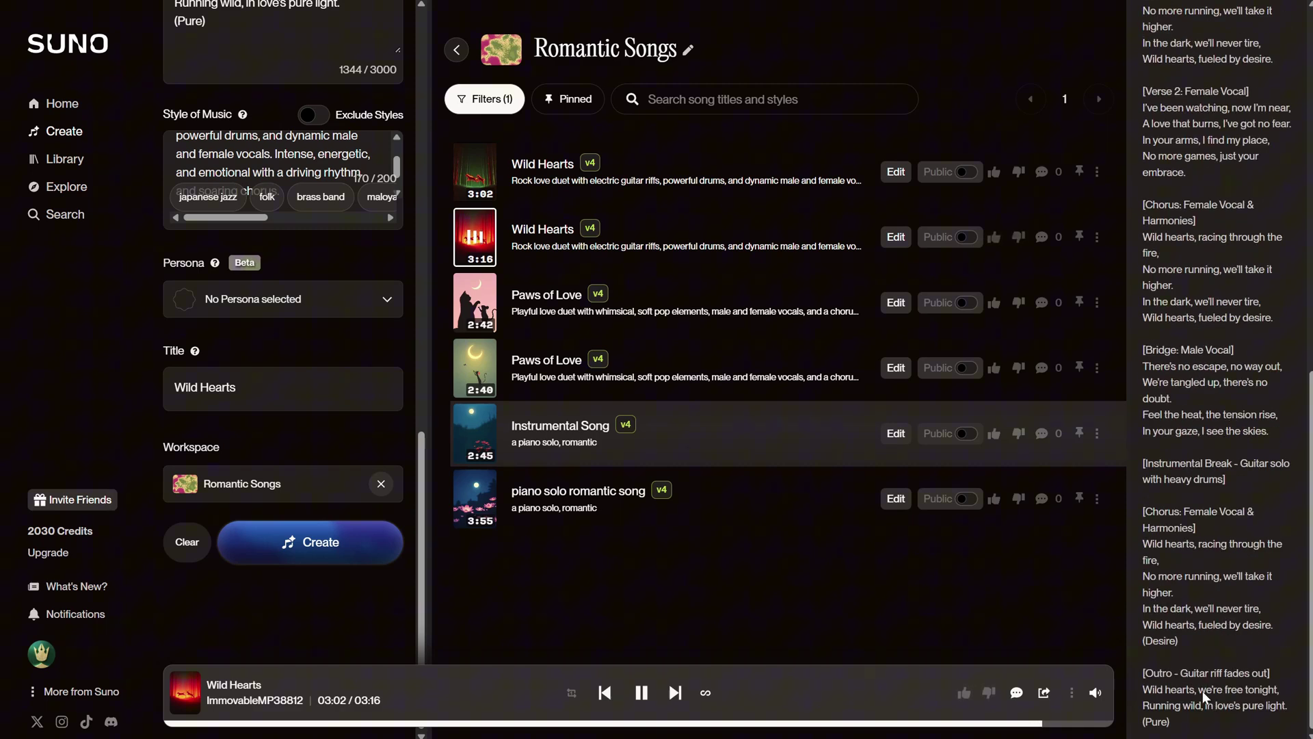
left_click_drag(1199, 690, 1285, 695)
left_click(1284, 695)
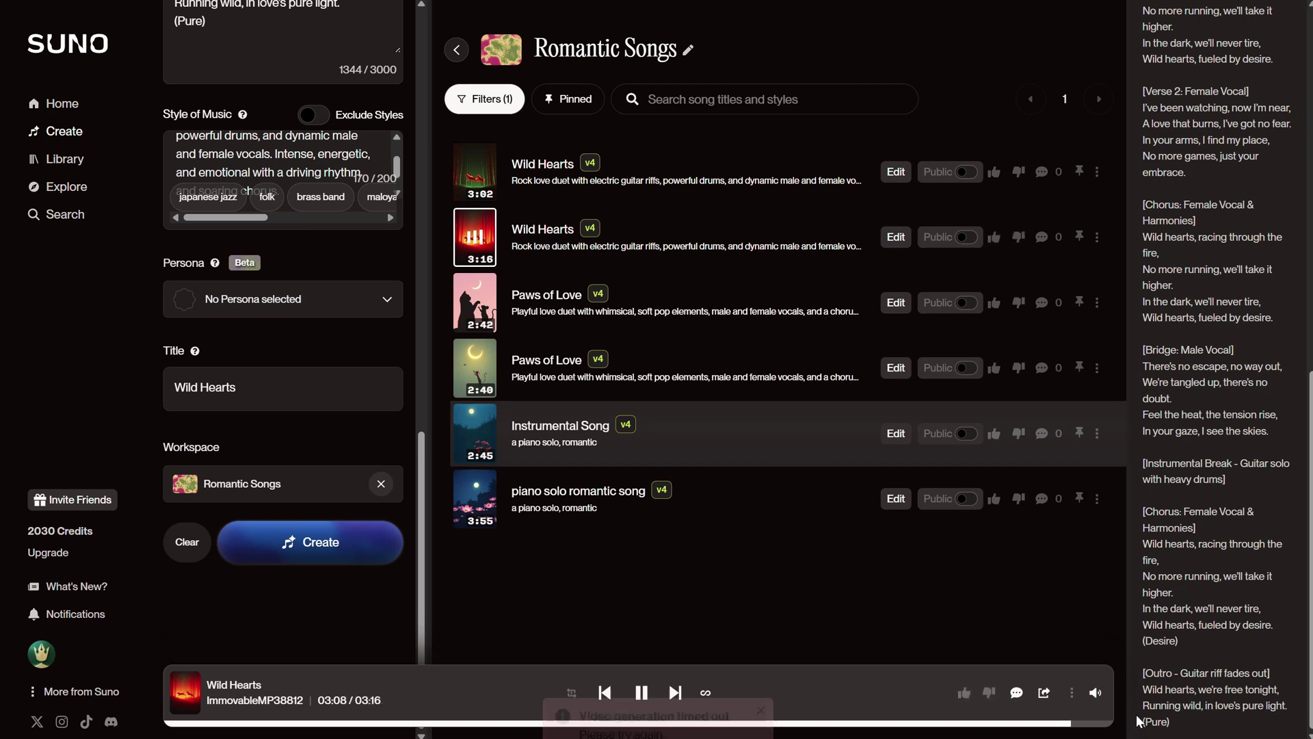
left_click_drag(1139, 726, 1178, 733)
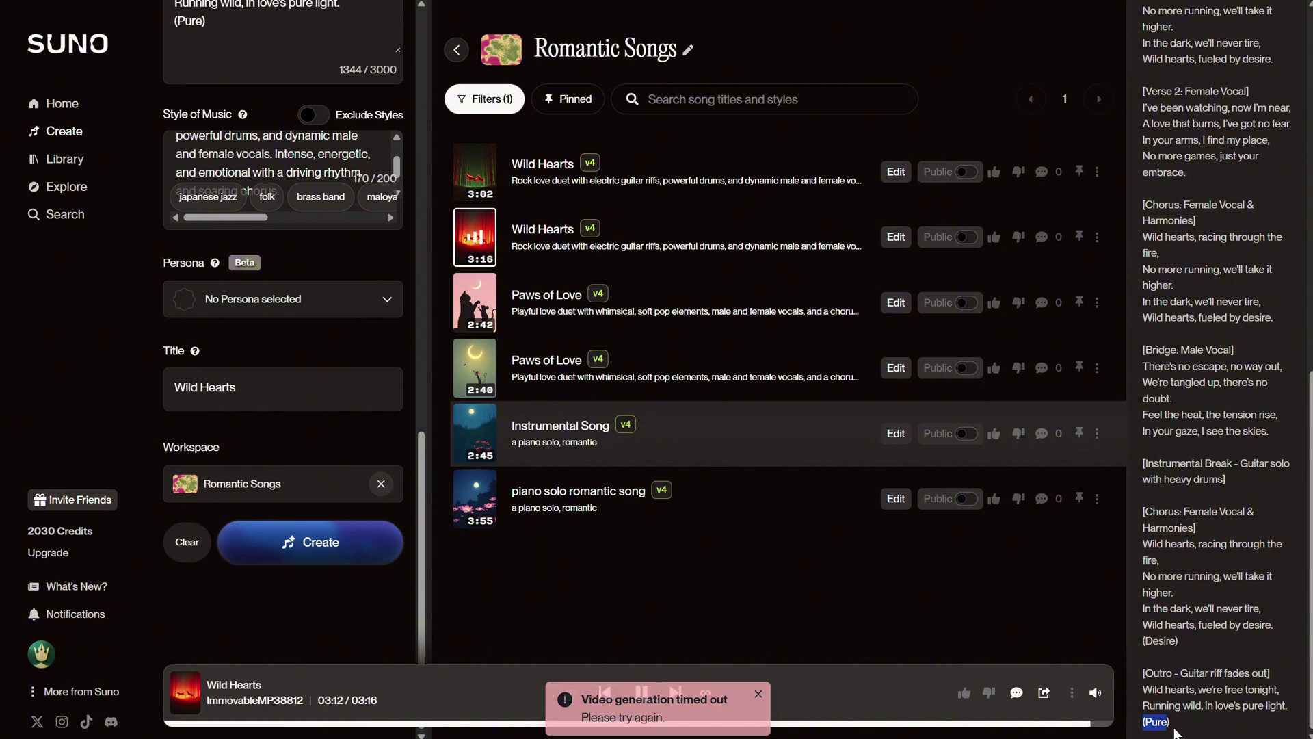
left_click(1175, 730)
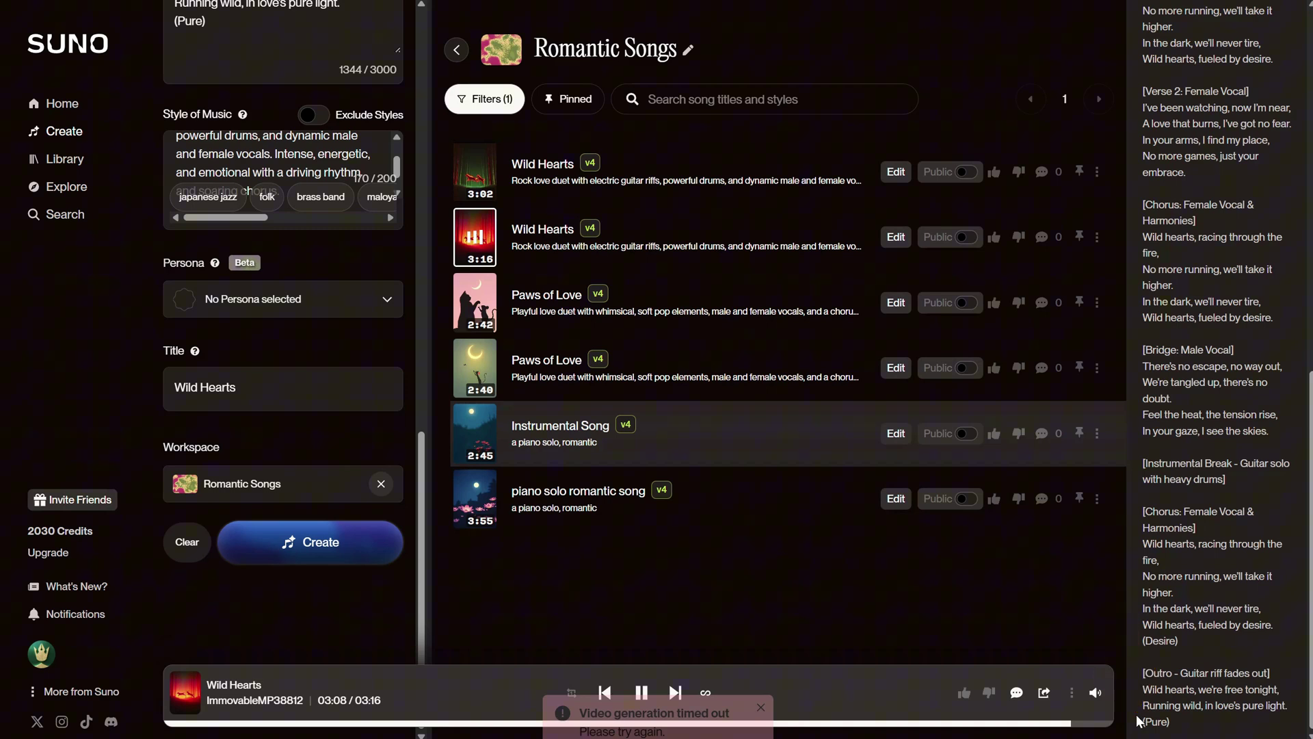
left_click_drag(1142, 722, 1160, 722)
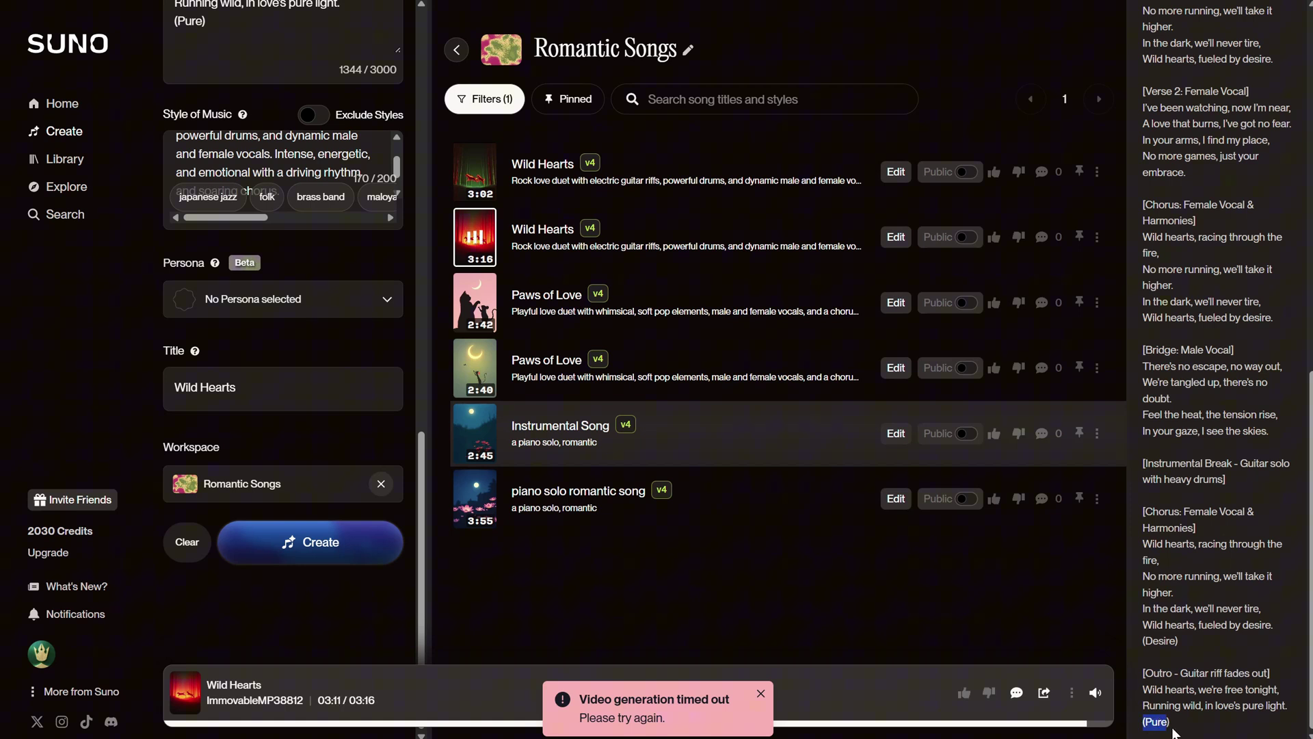
left_click(1176, 730)
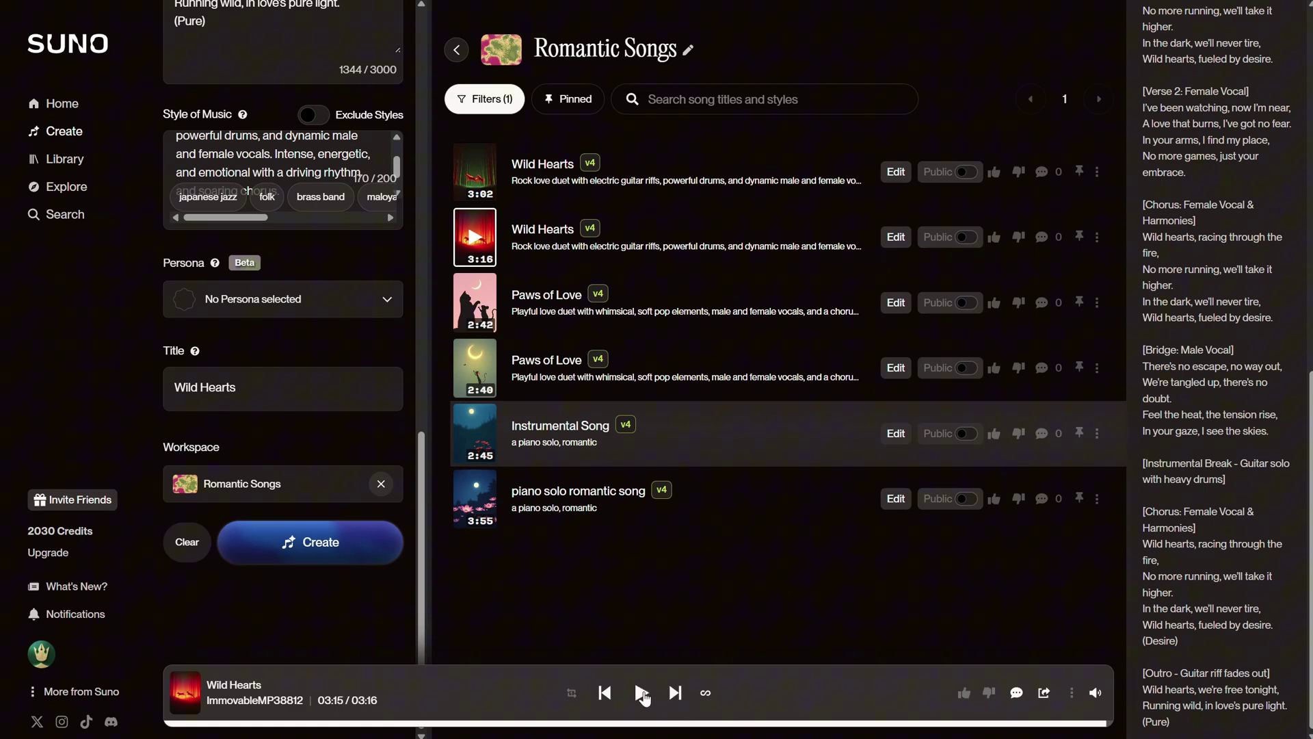
Copy the instrumental formula from Formula.txt and send it to ChatGPT as a prompt
key("alt+Tab")
left_click_drag(505, 141, 226, 127)
right_click(258, 132)
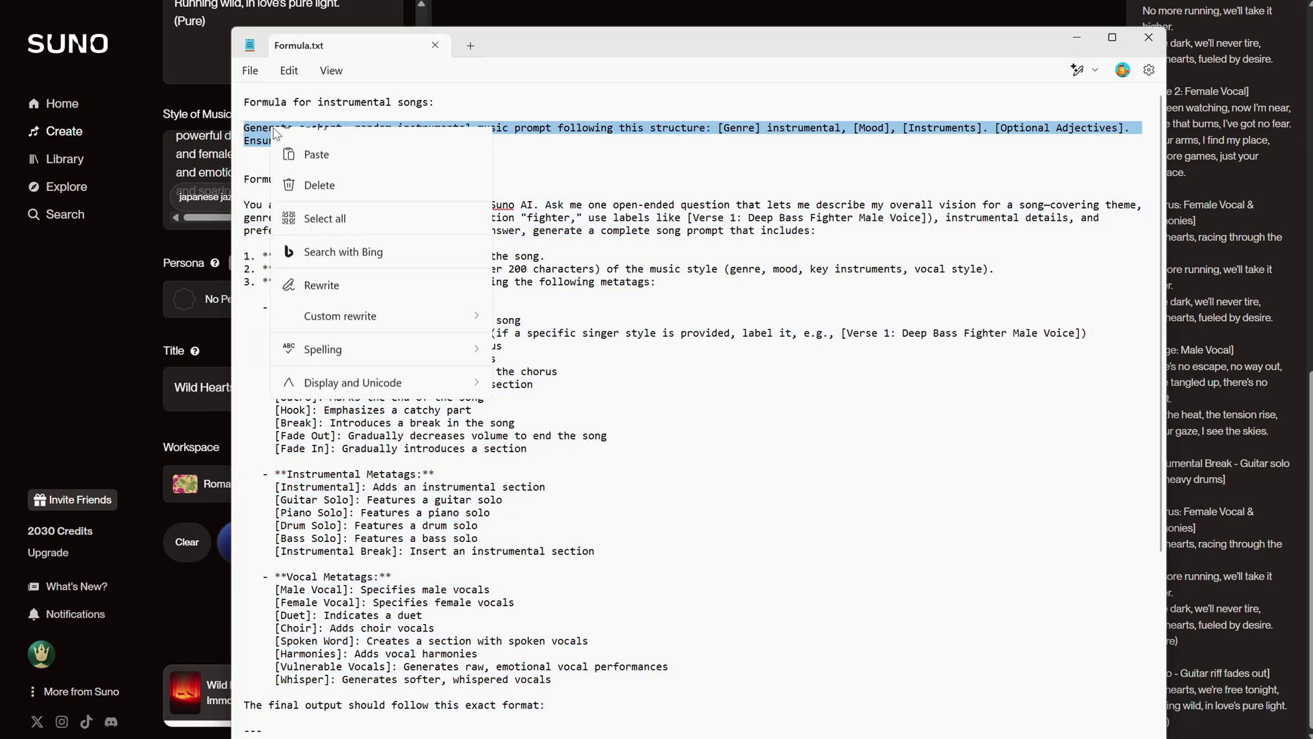
left_click(317, 205)
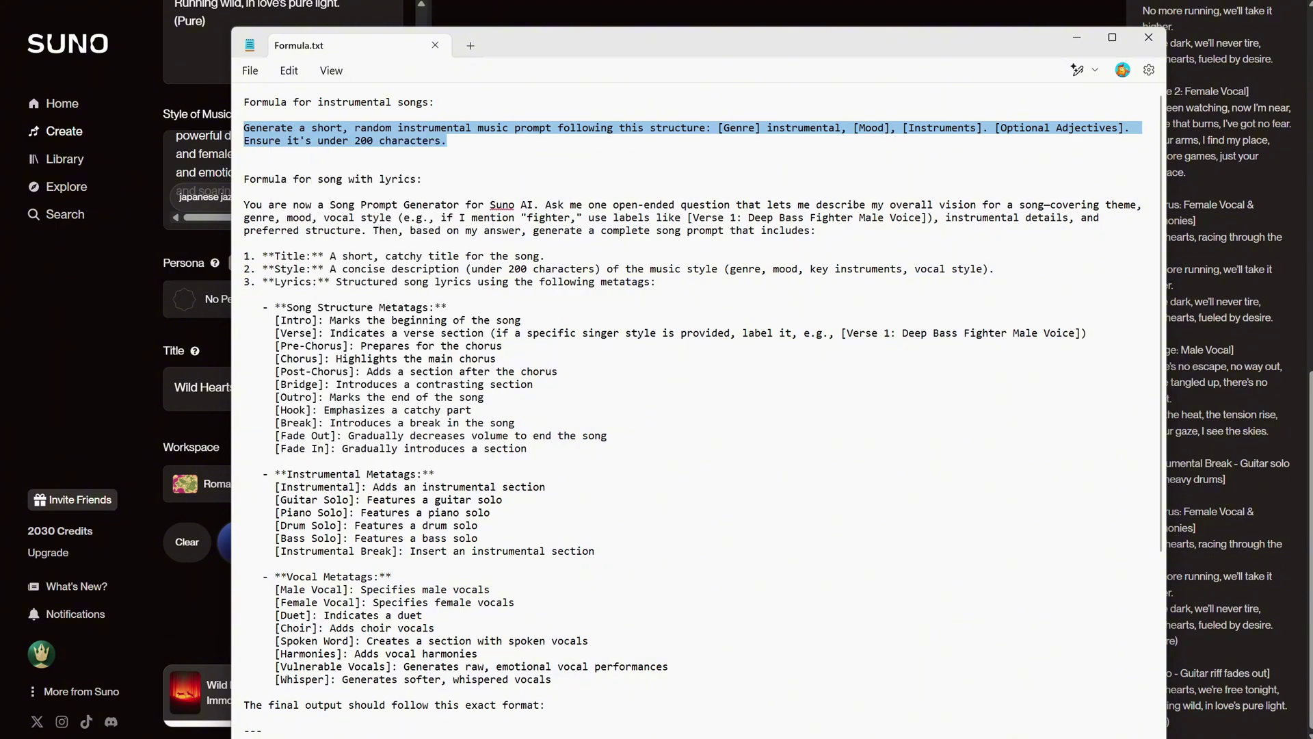
key("alt+Tab")
key("ctrl+v")
key("Return")
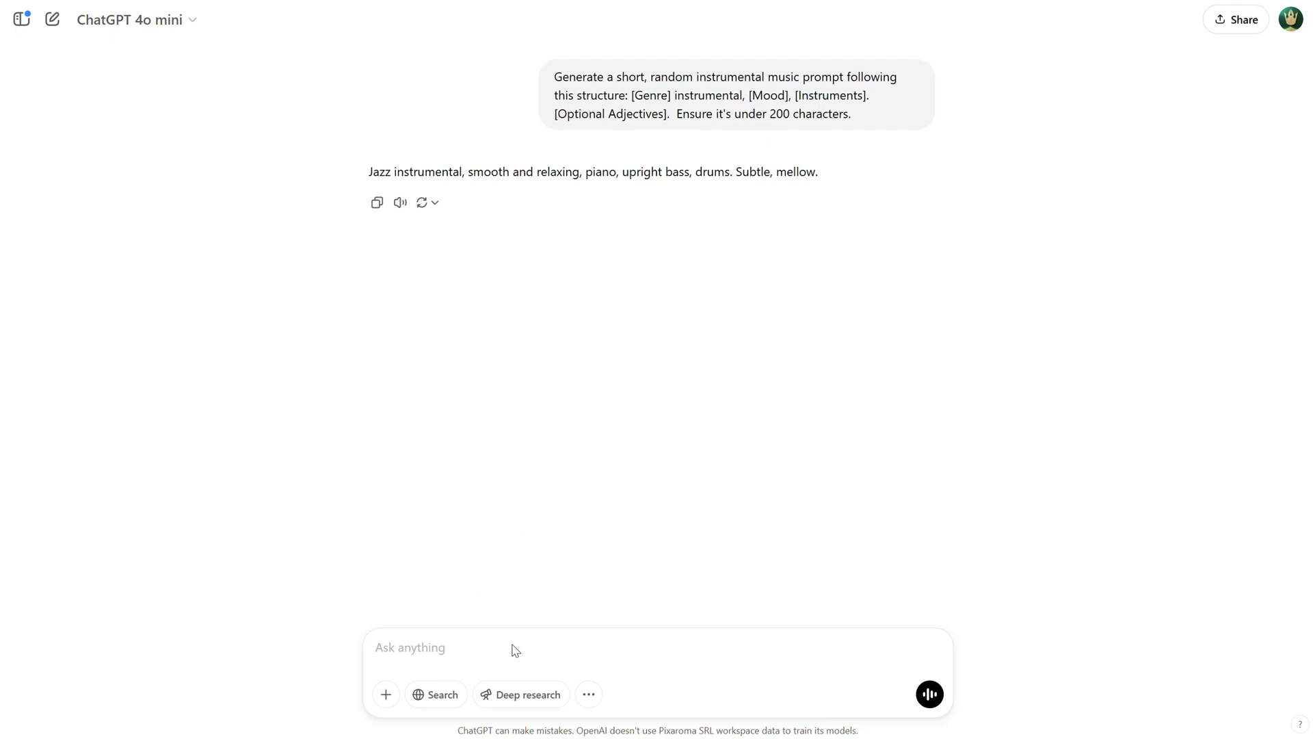
Ask ChatGPT "i want a harp solo, celtic" and select its Celtic harp style reply
type("i want a harp solo, celtic")
key("Return")
left_click_drag(368, 147, 715, 144)
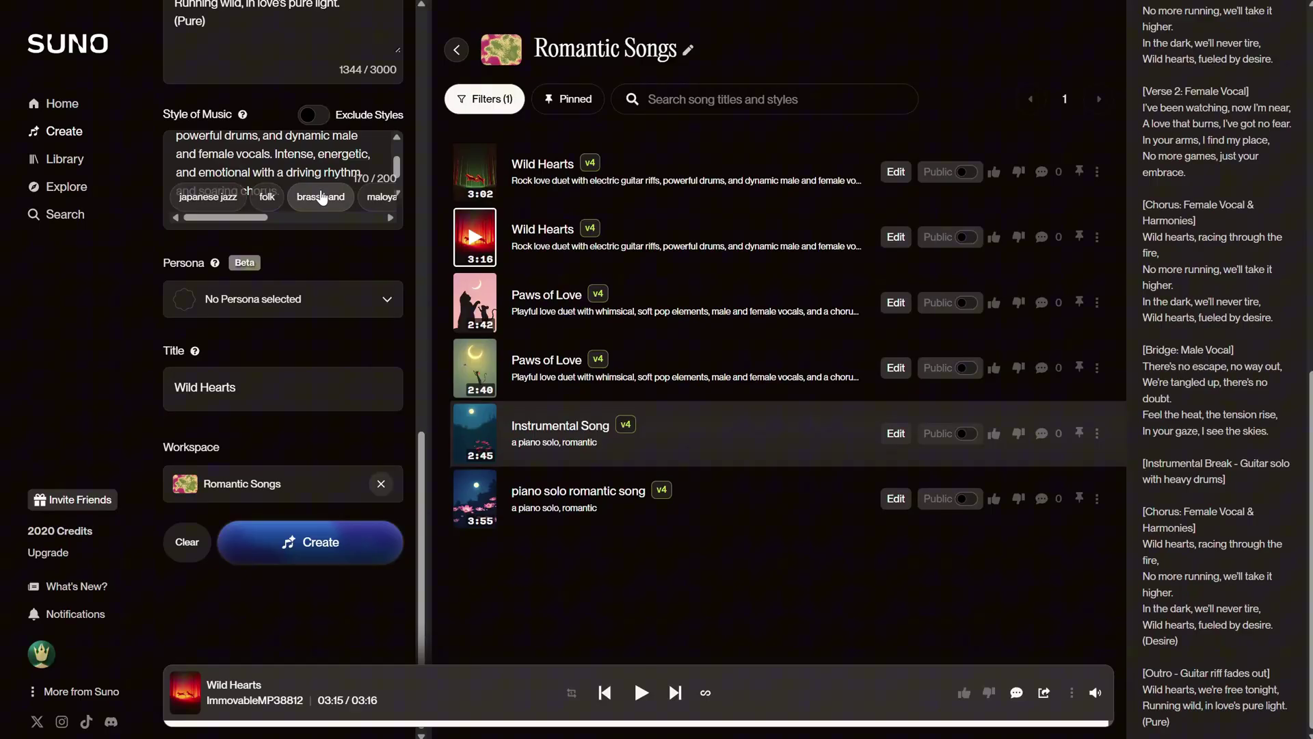
Generate an instrumental titled 'celtic harp' with the Celtic harp solo style, playing the first version
scroll(313, 166, "up", 5)
scroll(313, 165, "up", 2)
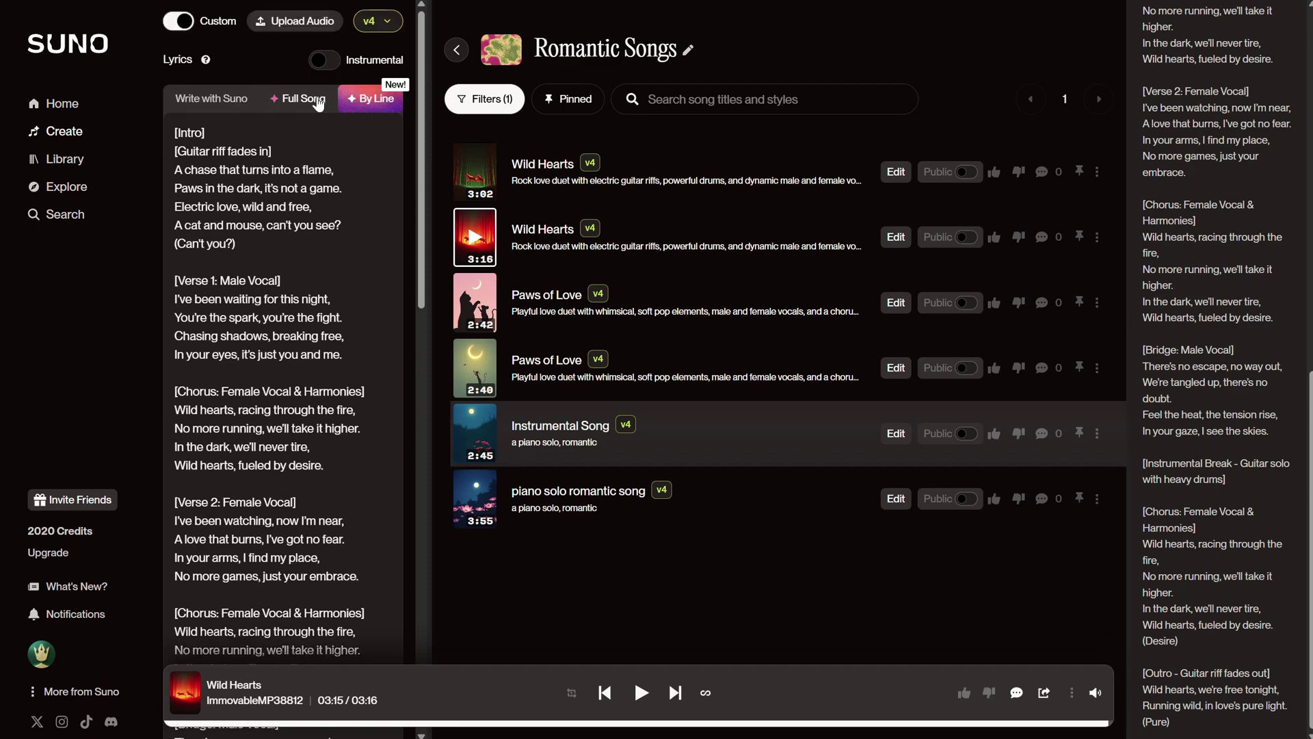
left_click(323, 62)
left_click(274, 144)
key("ctrl+a")
key("ctrl+v")
triple_click(290, 361)
type("celtic harp")
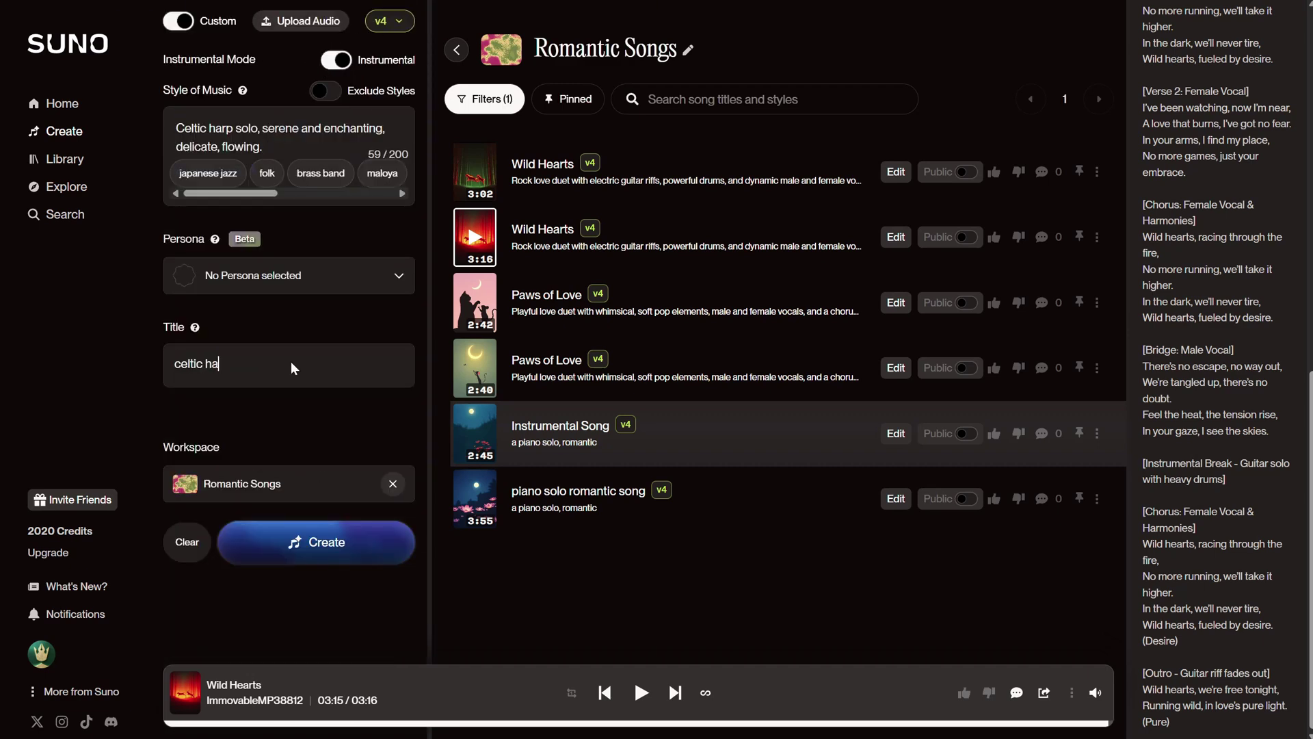
left_click(341, 540)
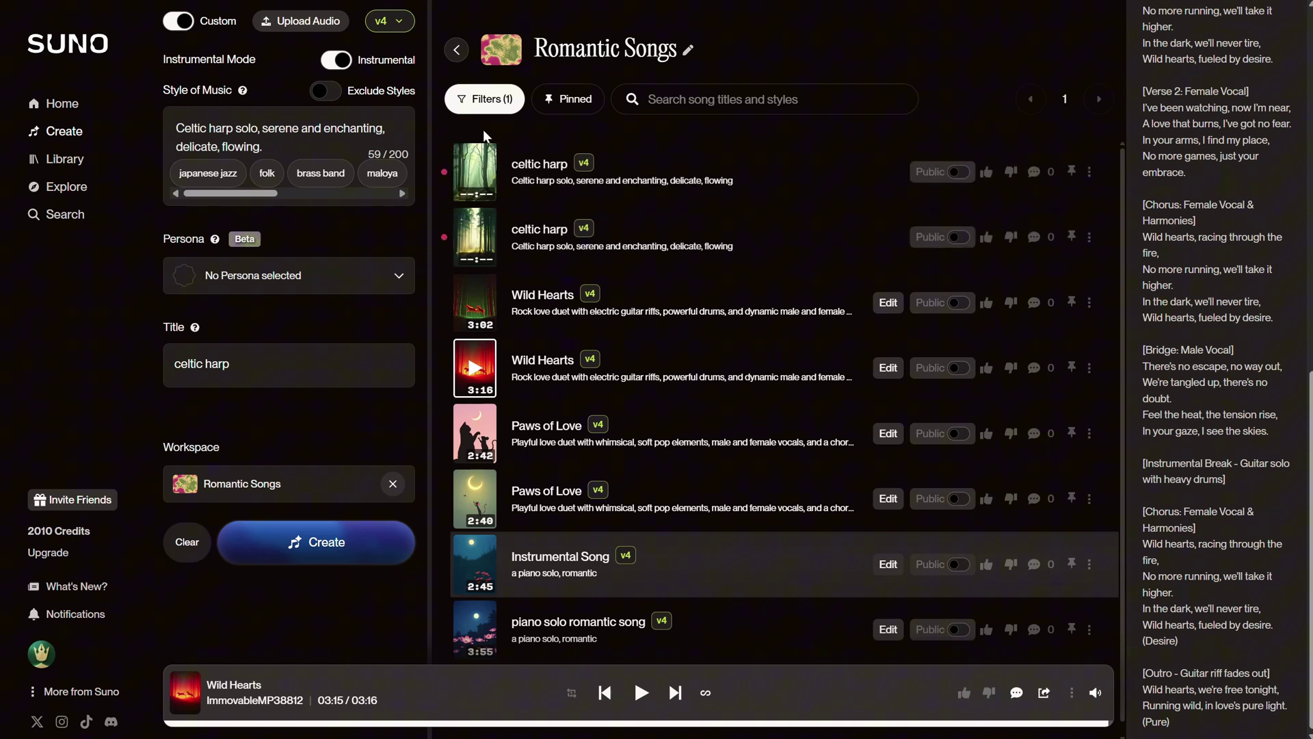
left_click(473, 178)
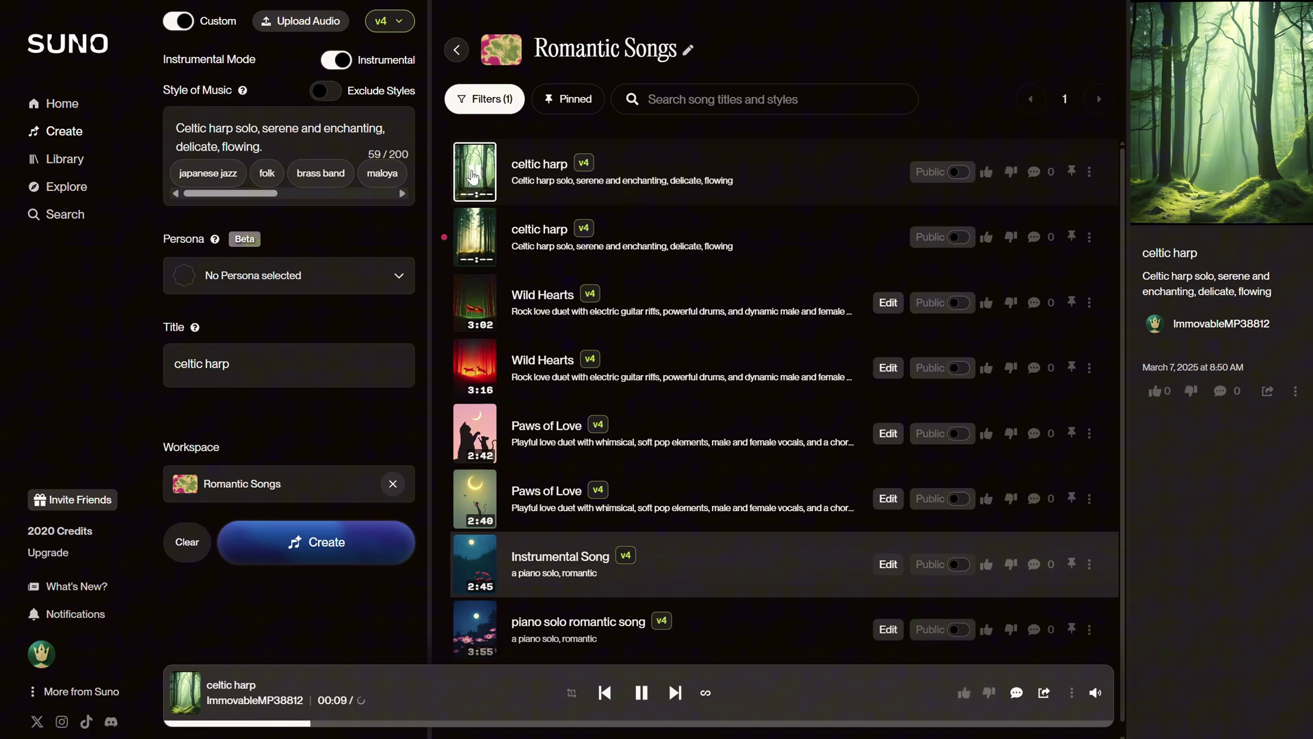
Play the second celtic harp version, then follow the AI2Play channel's discord.gg invite into Discord
left_click(482, 242)
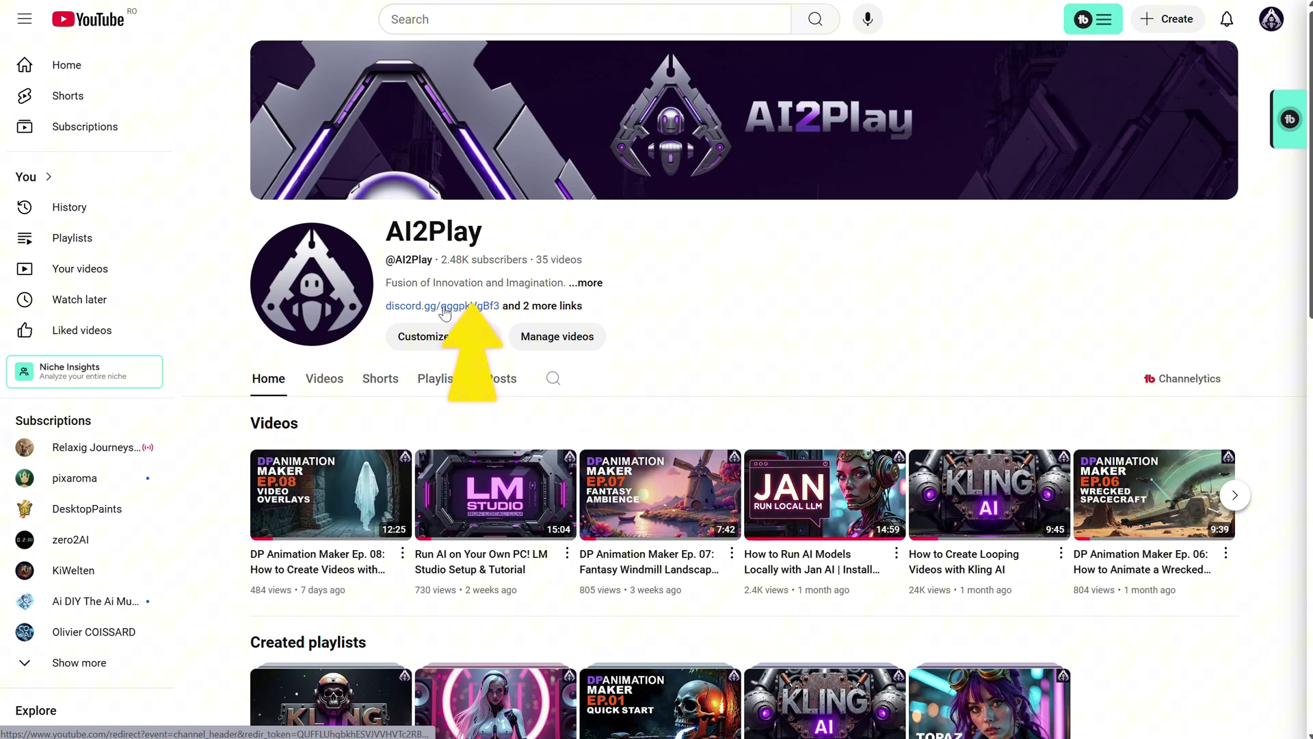
left_click(444, 312)
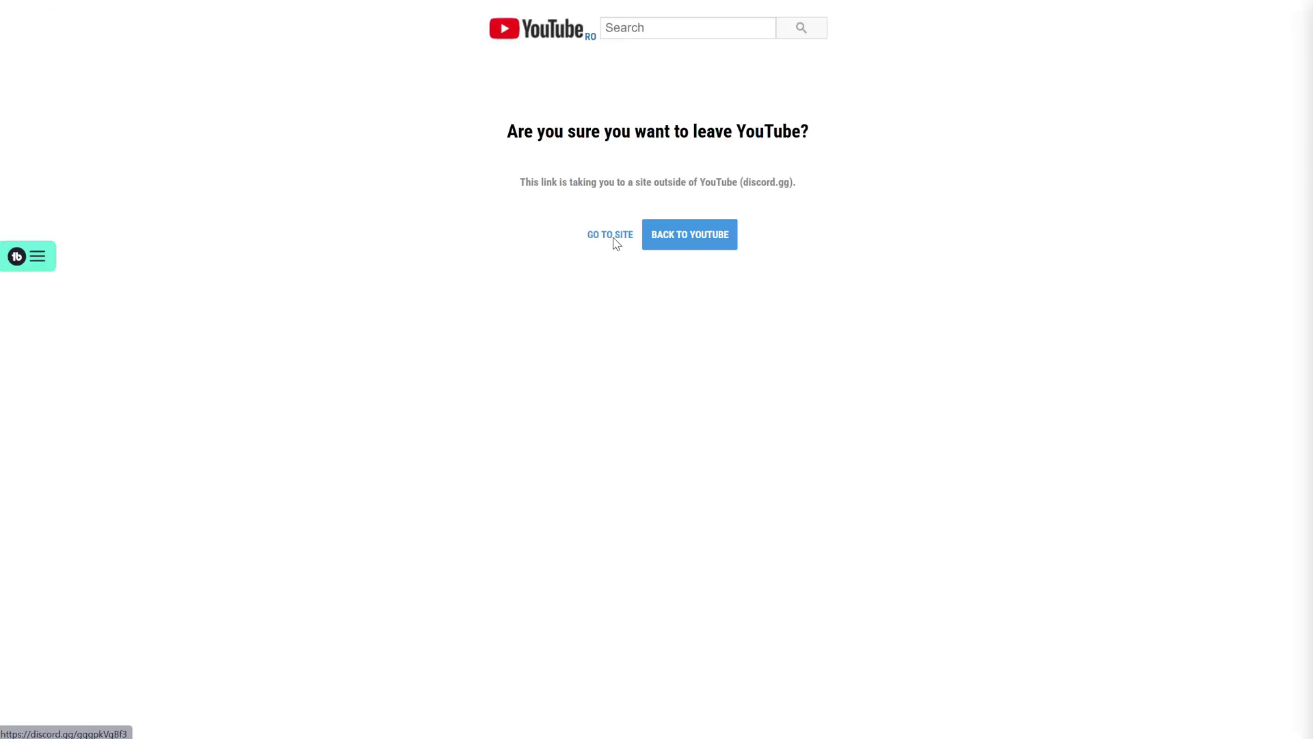
left_click(610, 234)
left_click(585, 443)
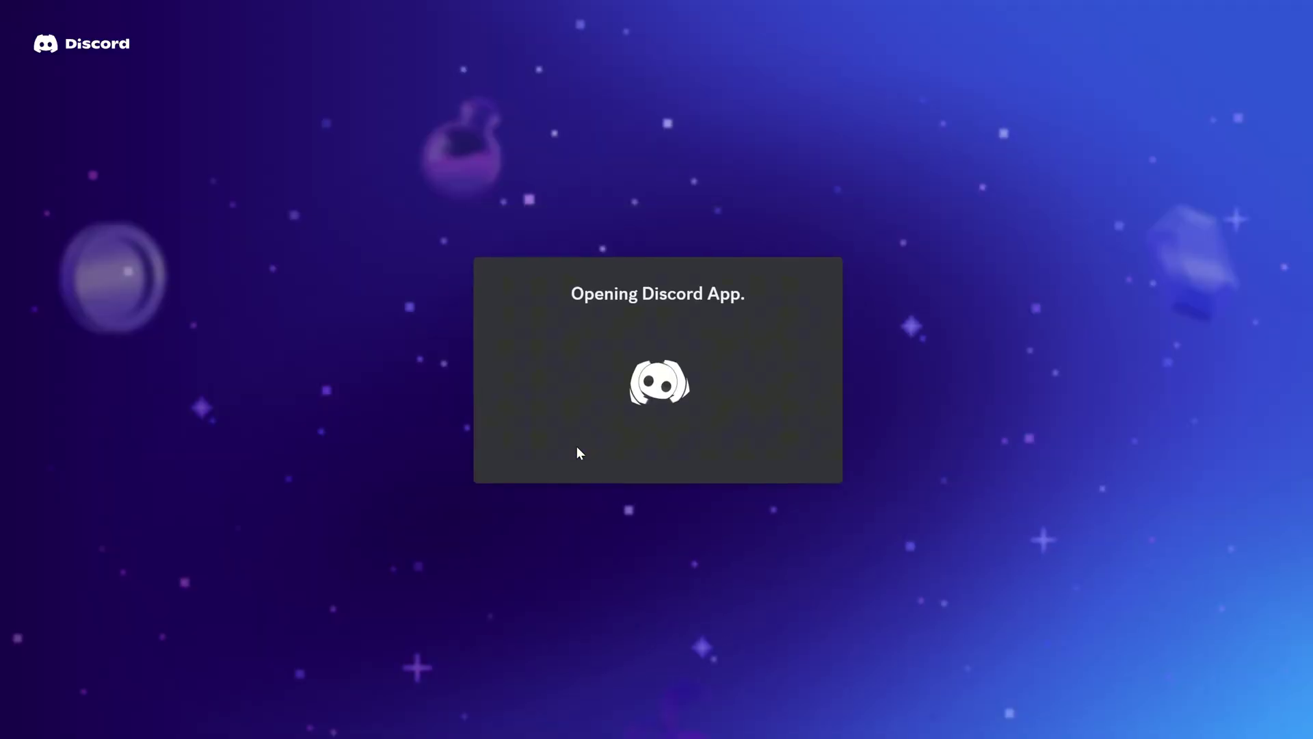
Open #ai2play-resources and select the instrumental and song-with-lyrics formulas in the SUNO AI post
scroll(143, 342, "down", 9)
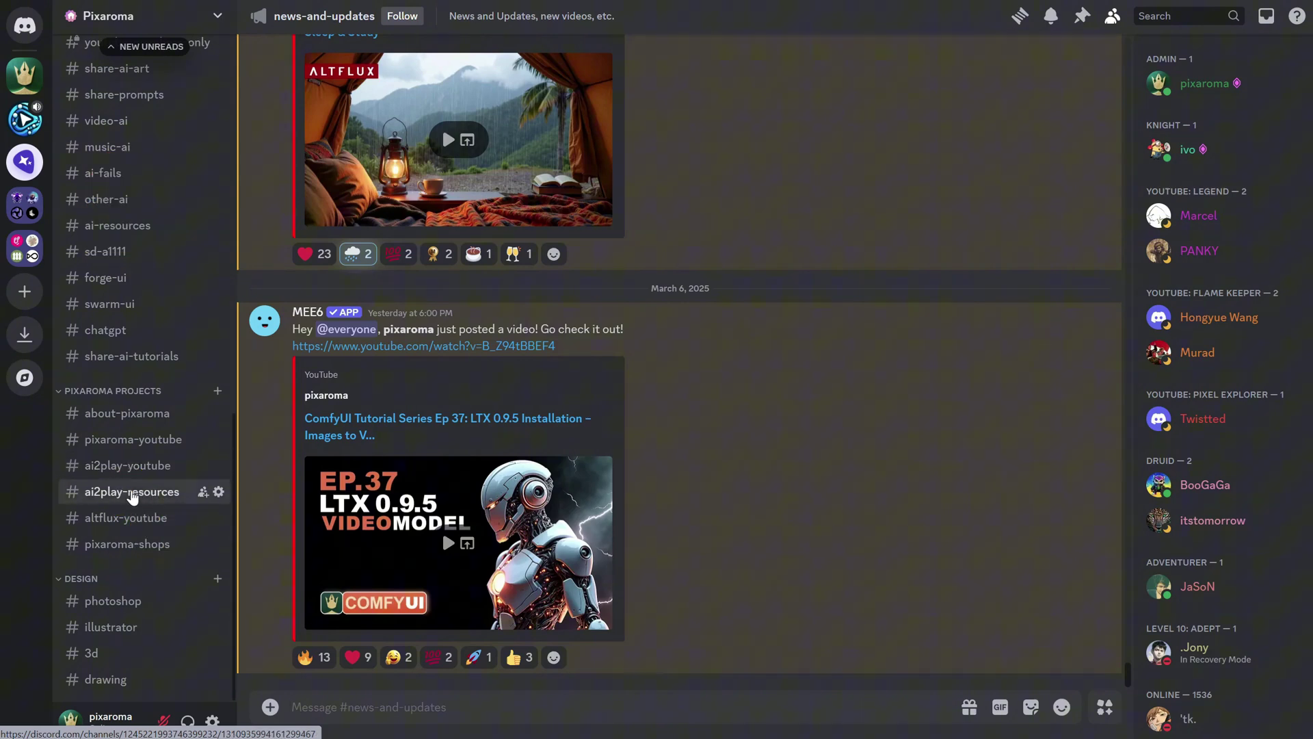
left_click(132, 492)
scroll(598, 367, "up", 10)
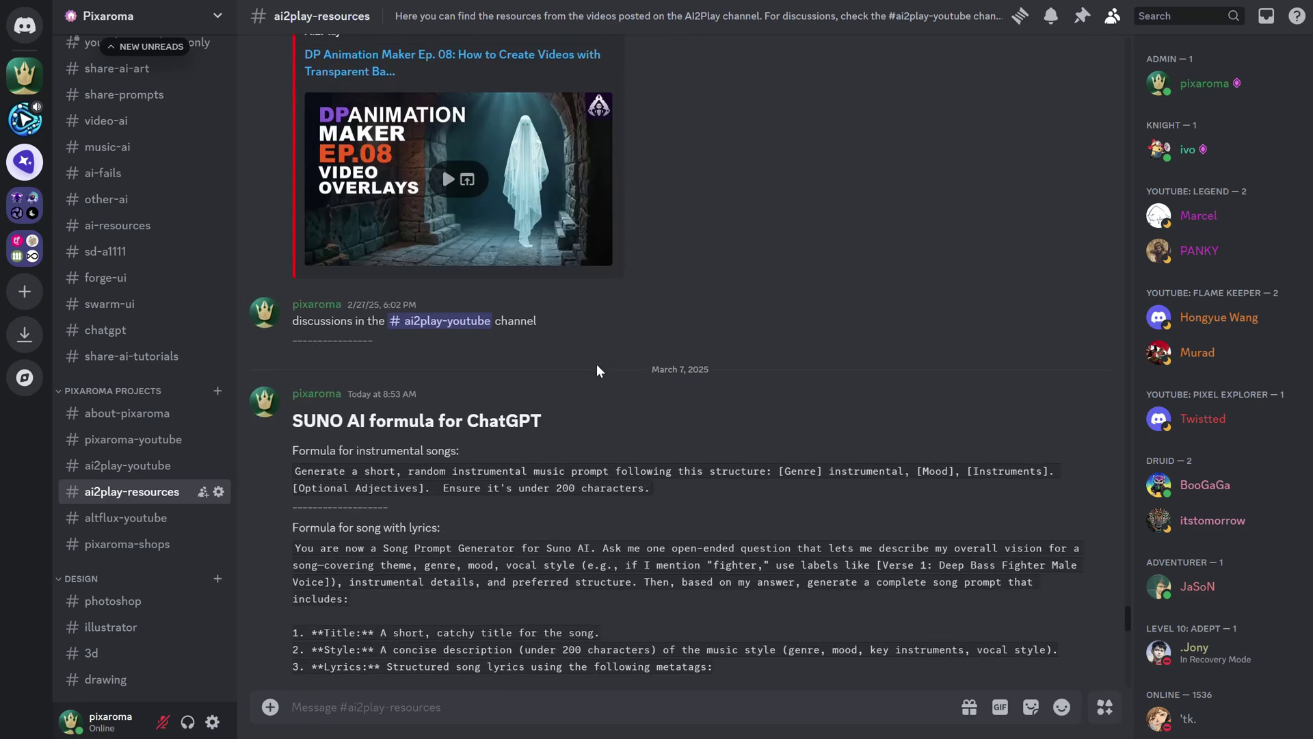
scroll(596, 363, "down", 2)
left_click_drag(292, 343, 602, 365)
left_click(602, 365)
scroll(589, 375, "down", 3)
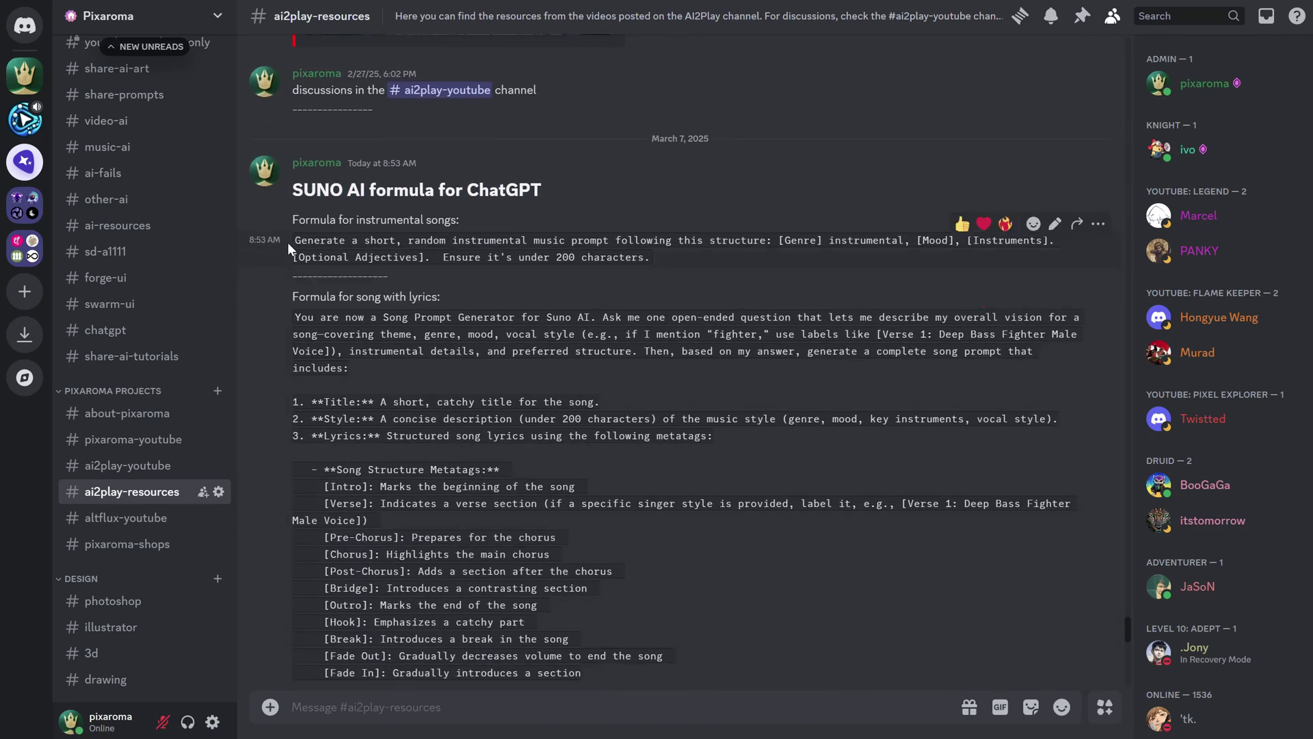
left_click_drag(289, 243, 690, 260)
left_click(687, 285)
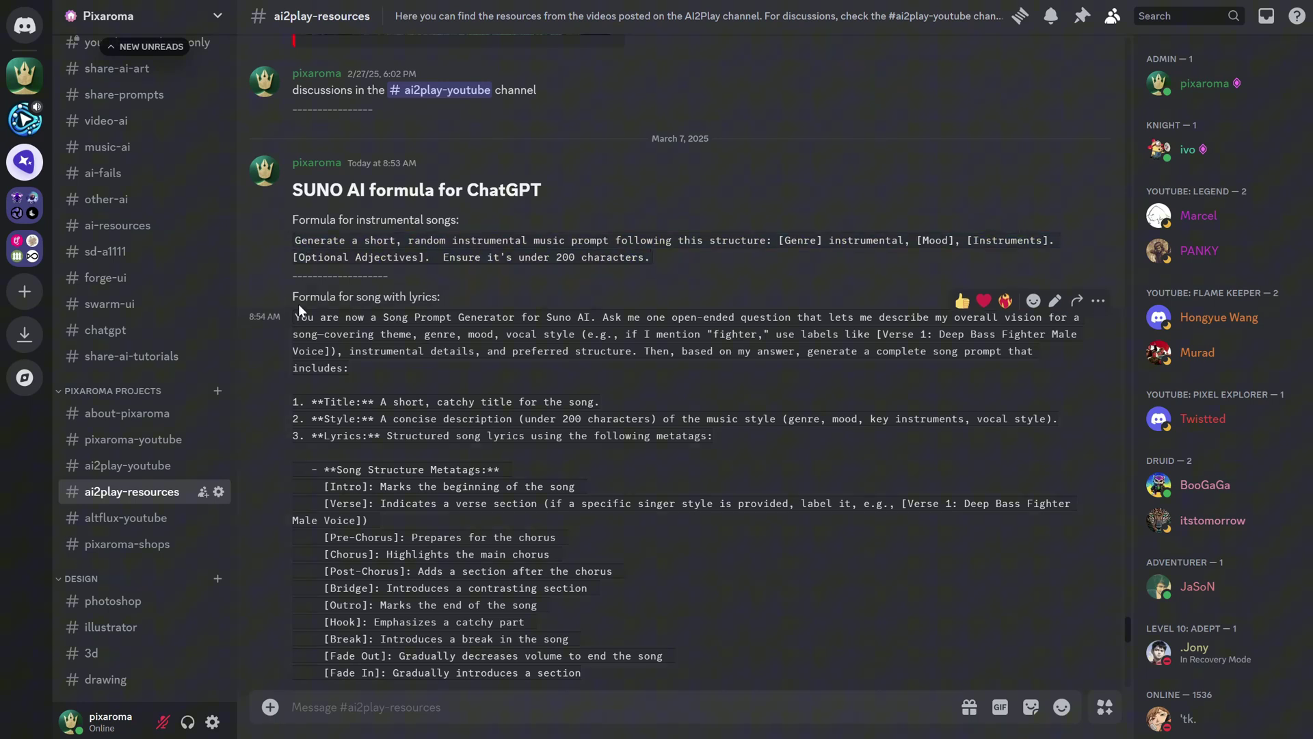
left_click_drag(295, 309, 581, 654)
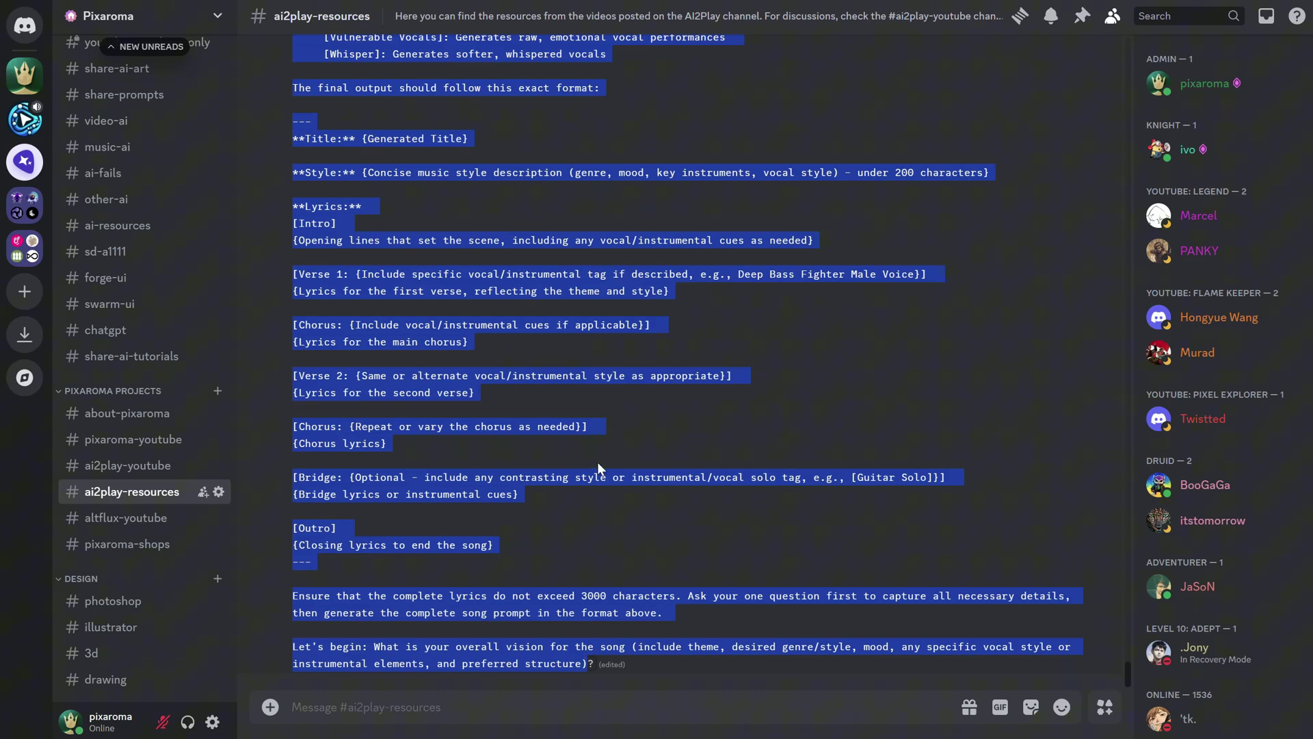